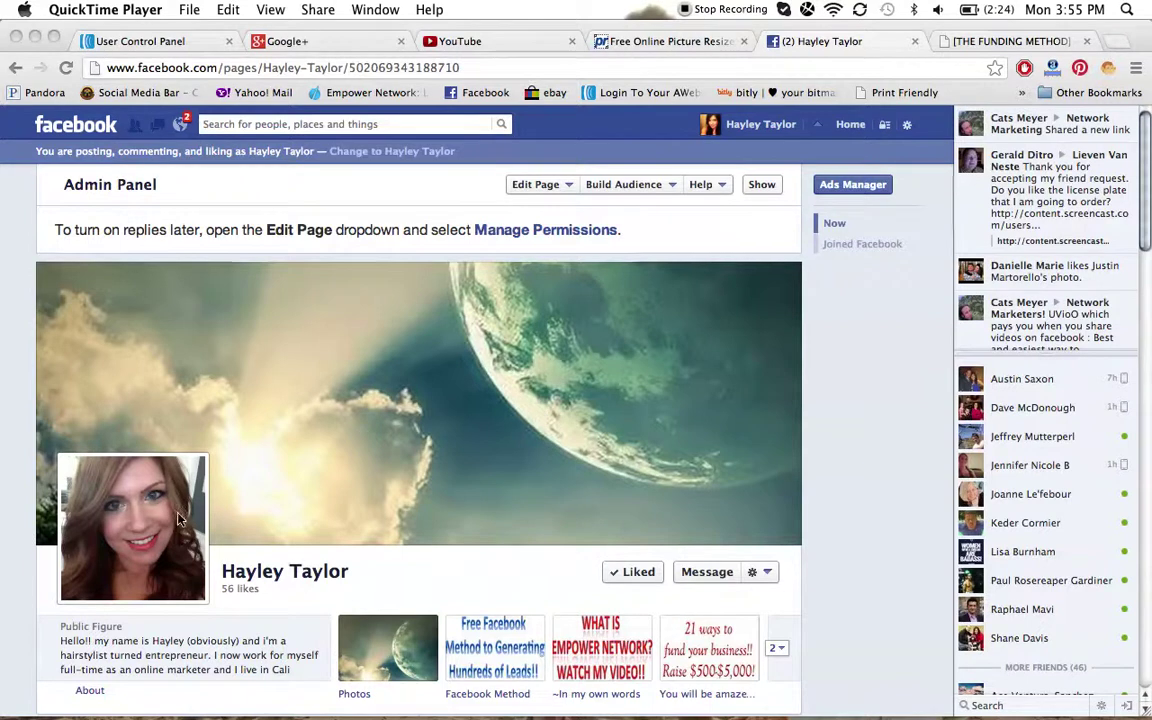
Open the page's existing funding-methods tab, pause its video and look through the content down to the sign-up form
click(907, 538)
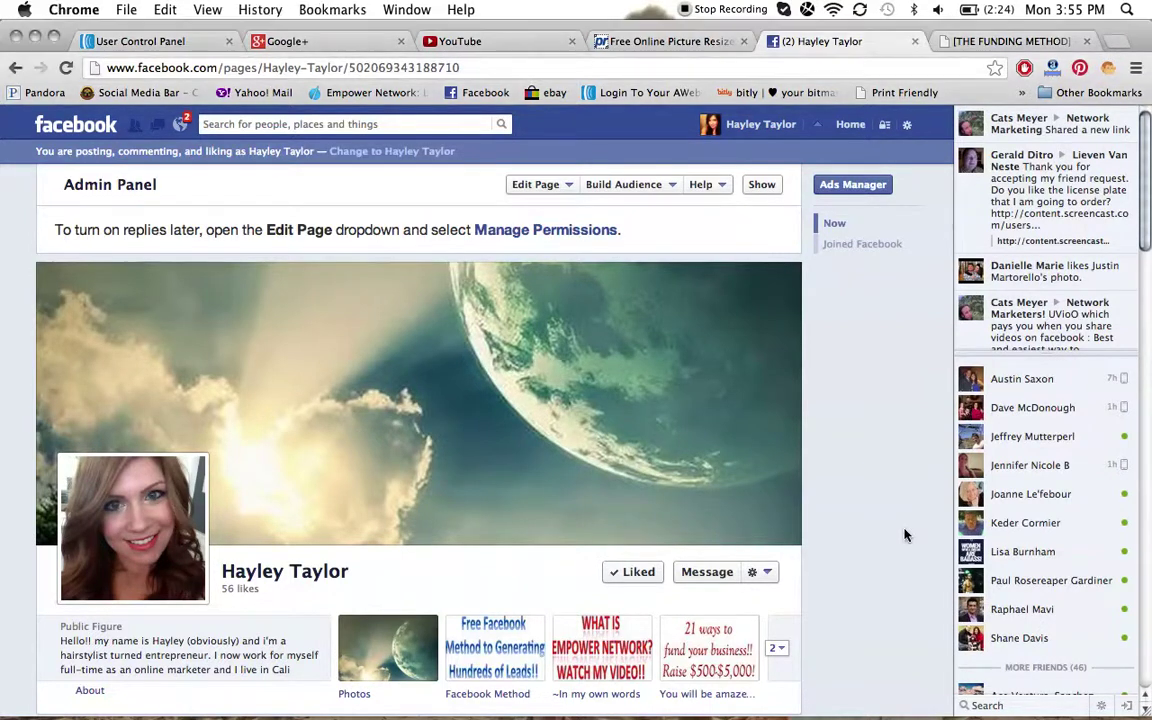
scroll(905, 536, down, 3)
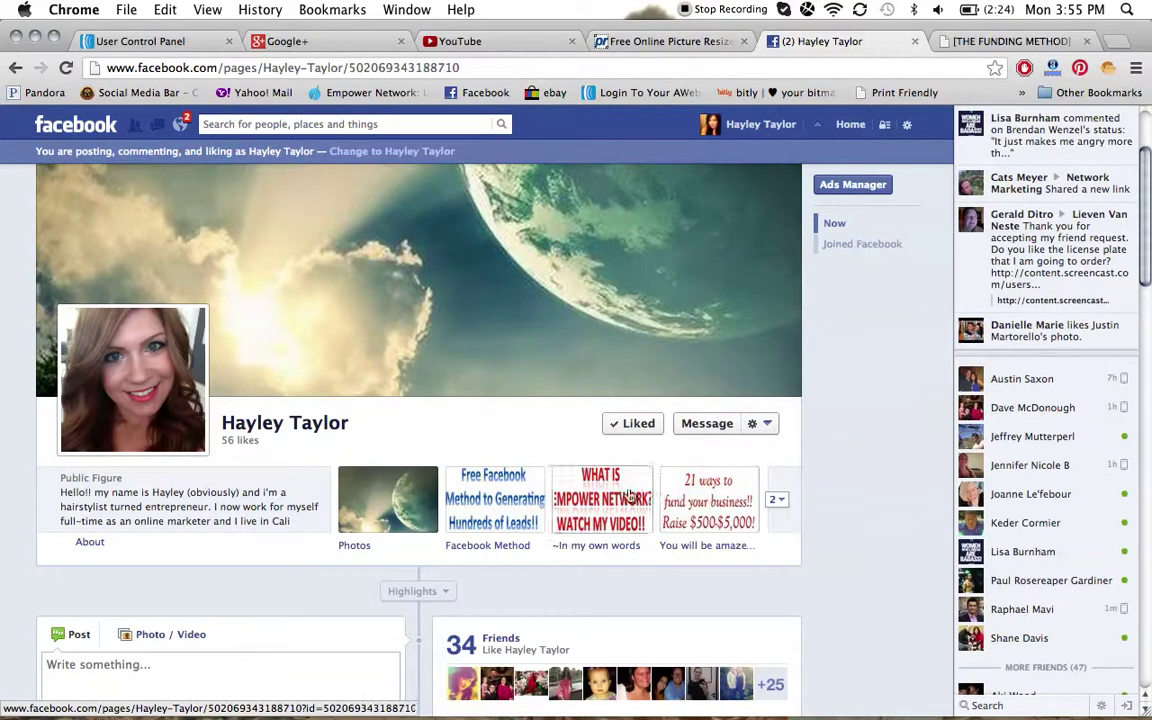
click(688, 514)
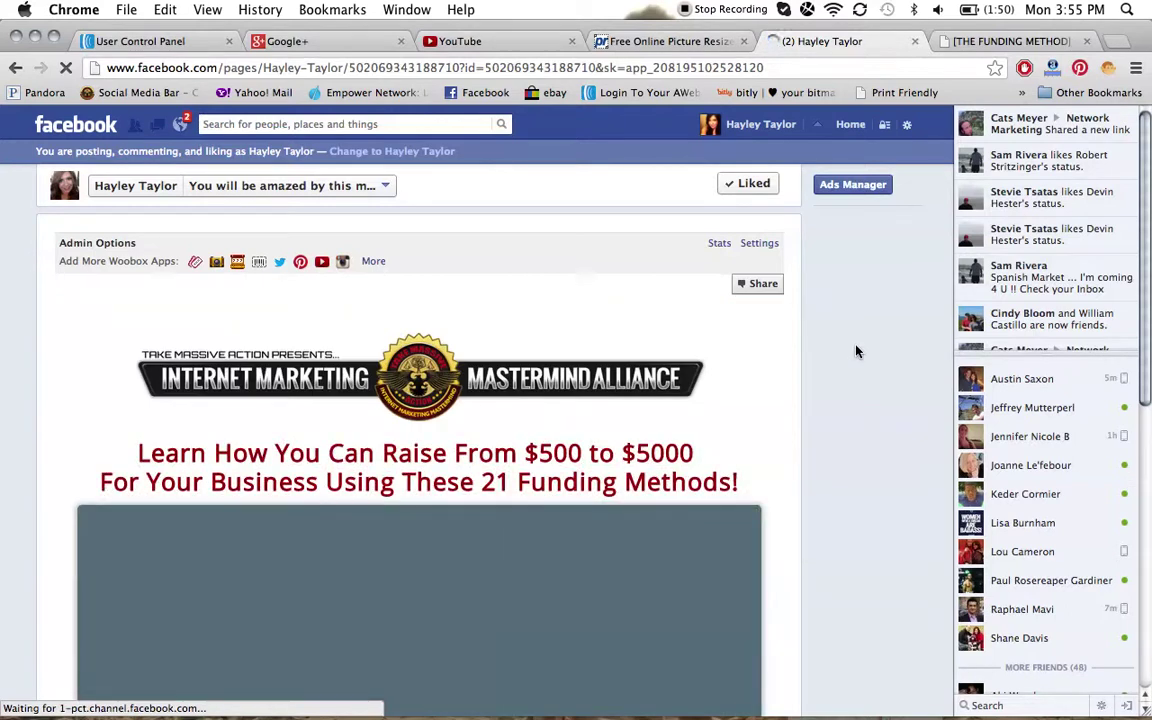
scroll(856, 353, down, 2)
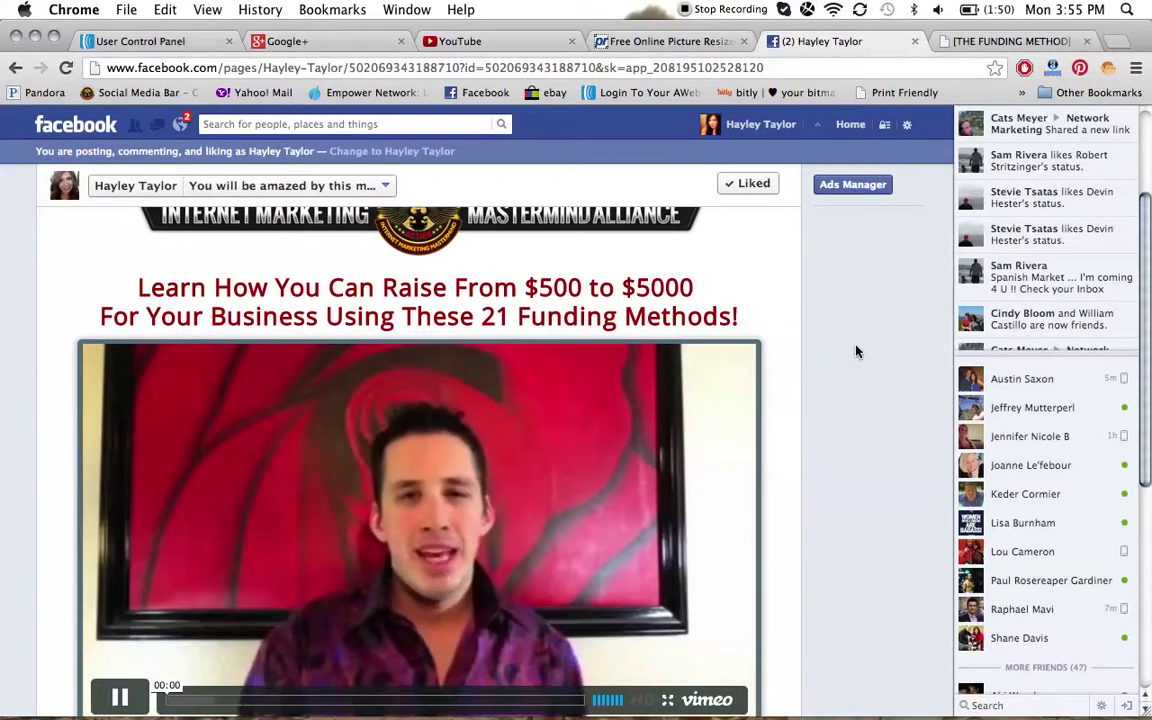
click(119, 697)
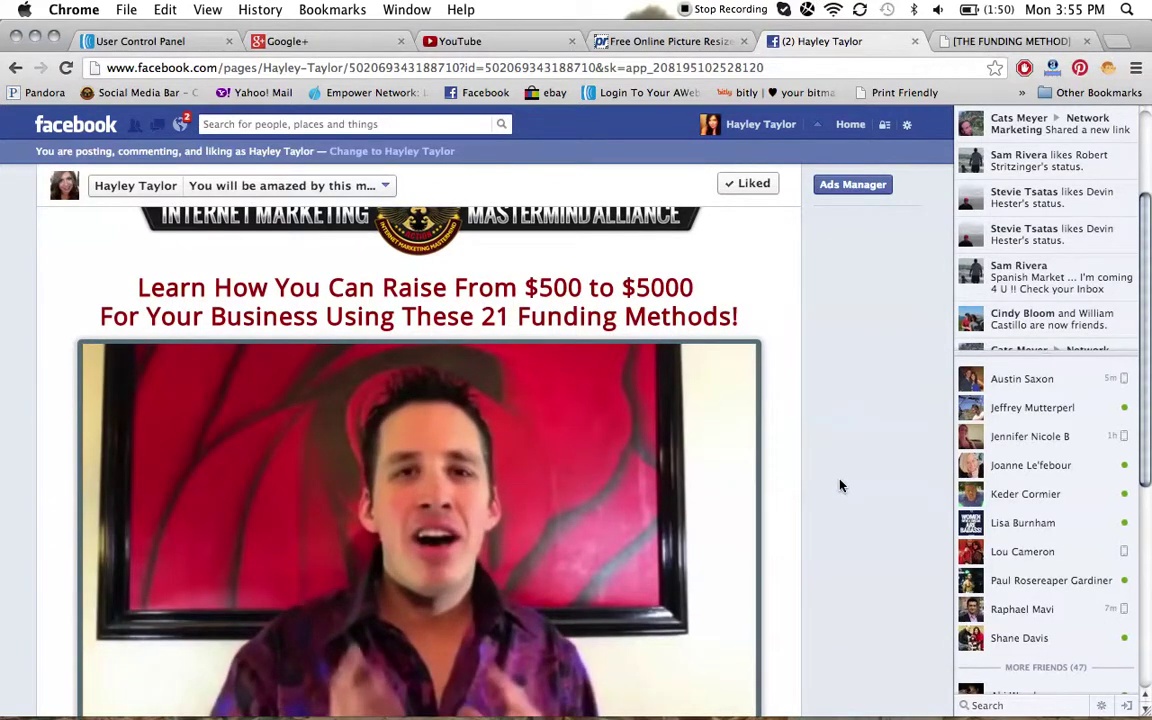
scroll(840, 485, down, 3)
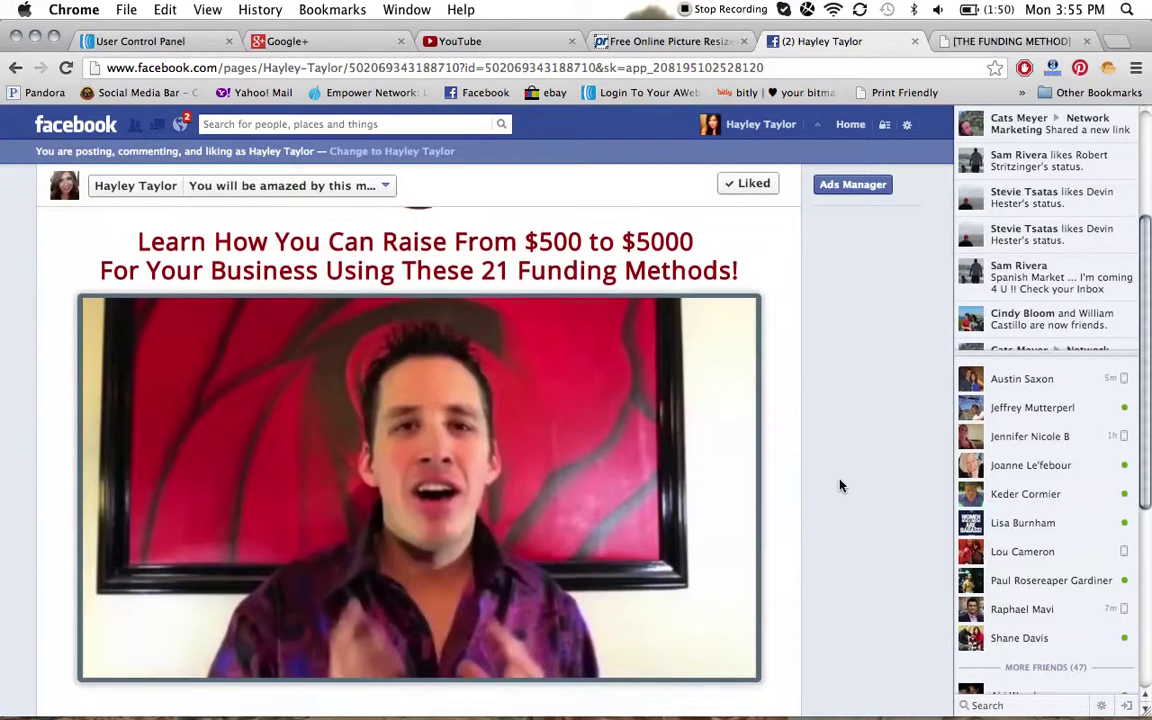
scroll(820, 487, down, 1)
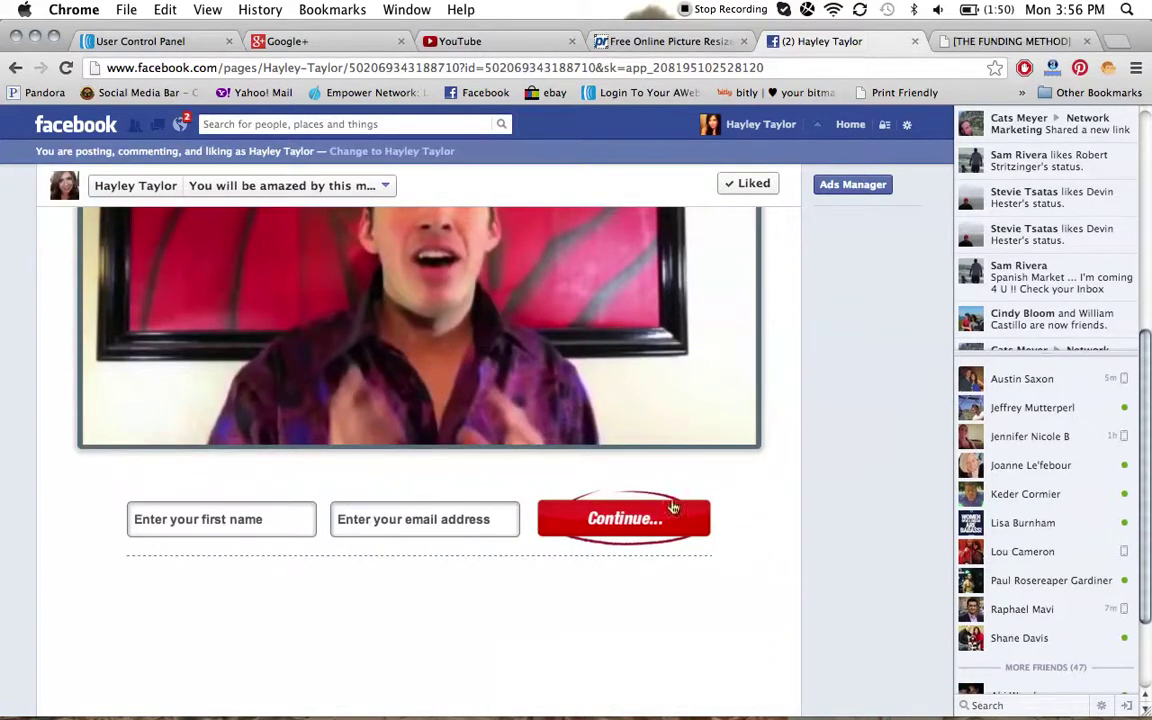
scroll(831, 497, up, 6)
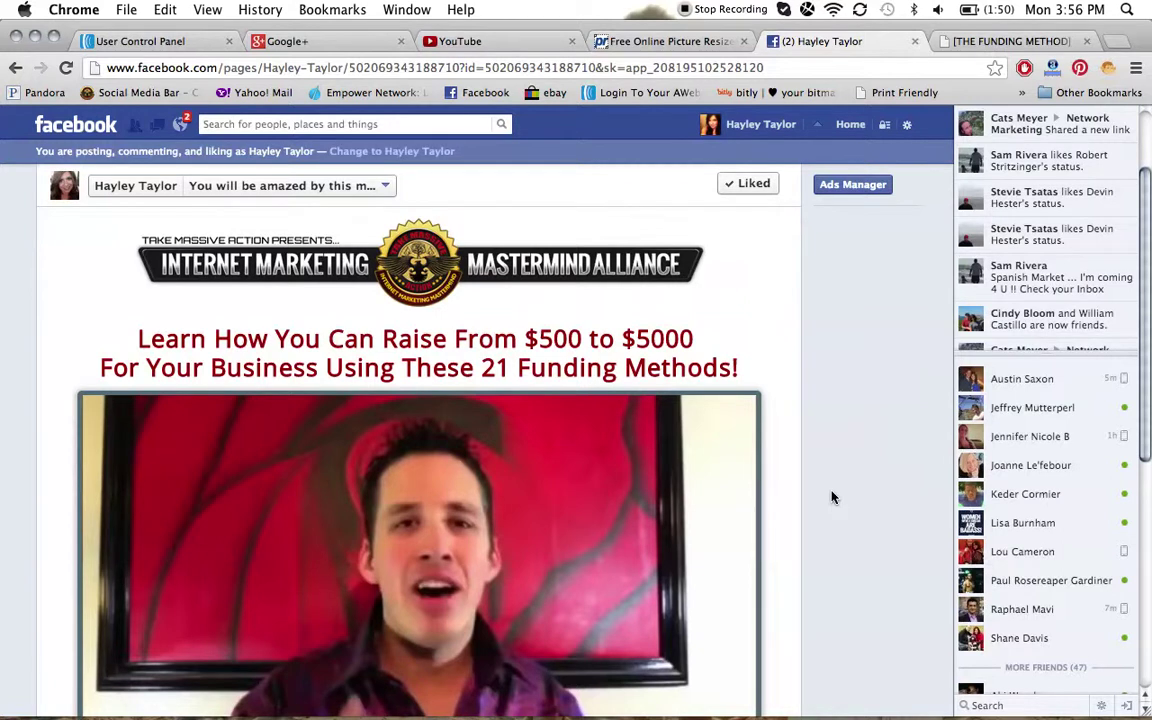
Return to the fan page, expand its app tiles and remove both Welcome tabs from the favorites
click(168, 192)
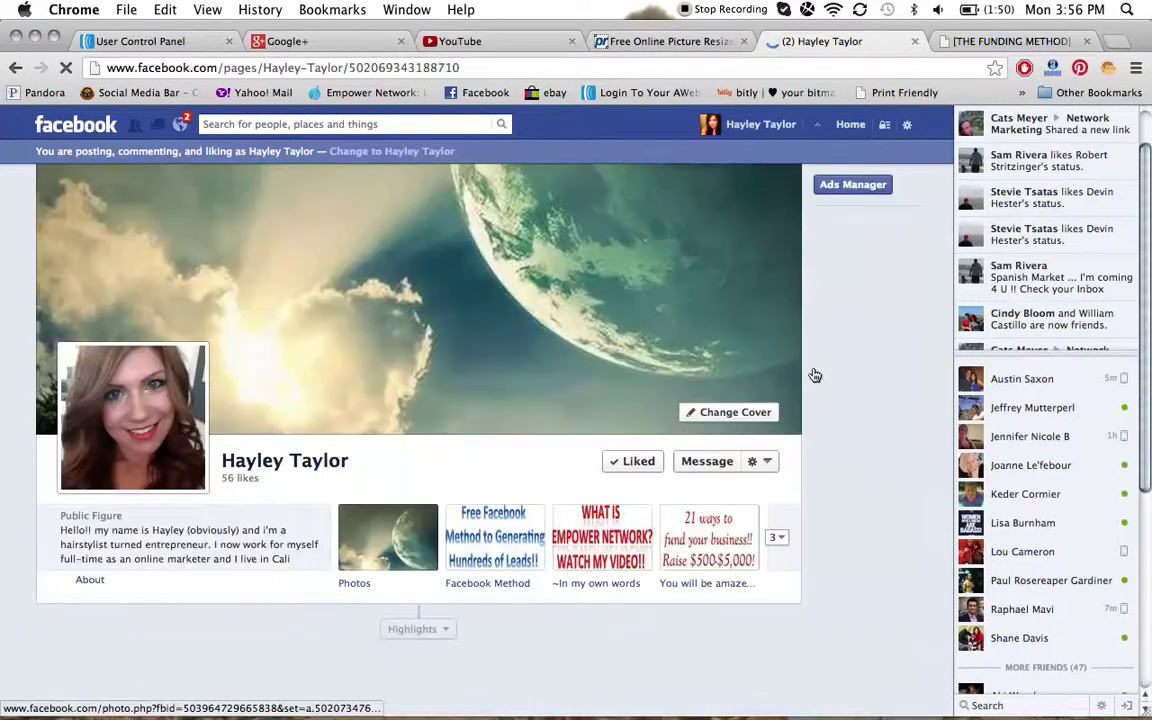
click(783, 541)
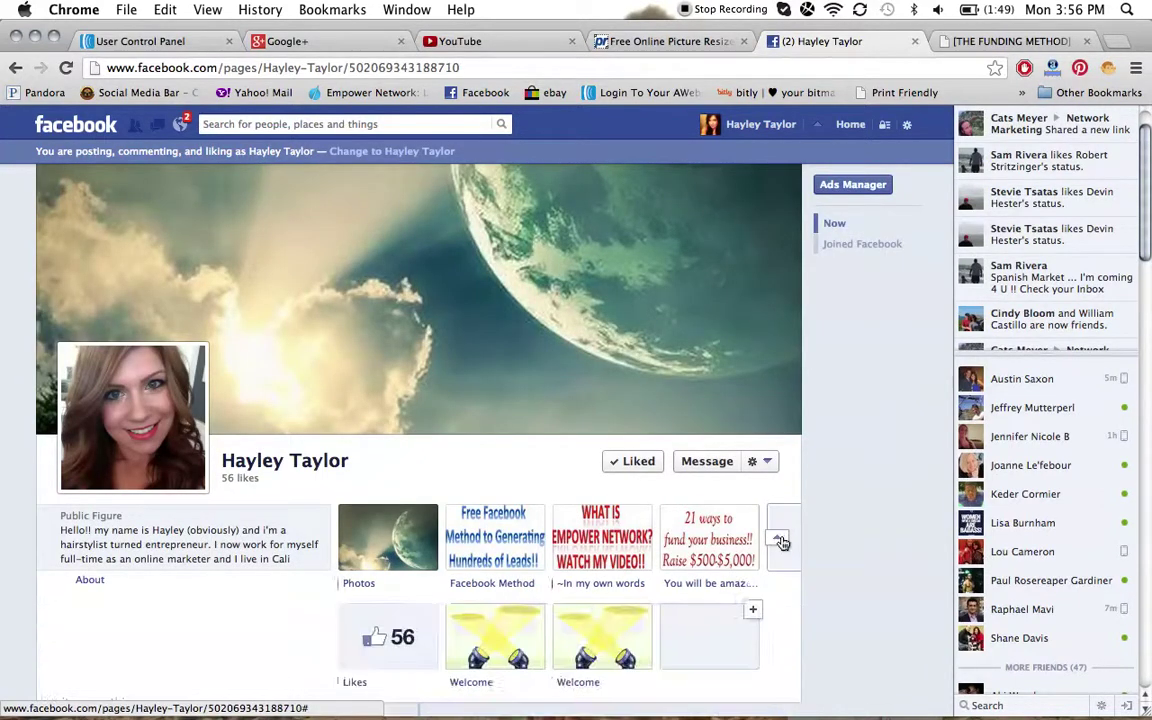
scroll(845, 580, down, 3)
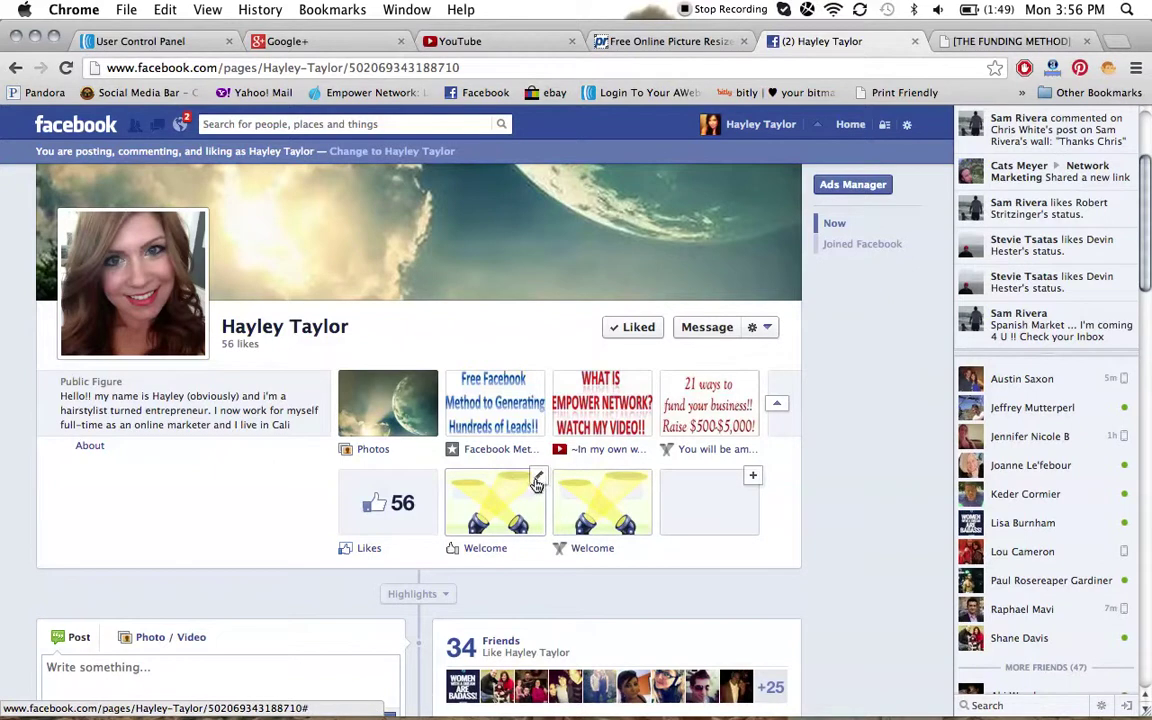
click(538, 476)
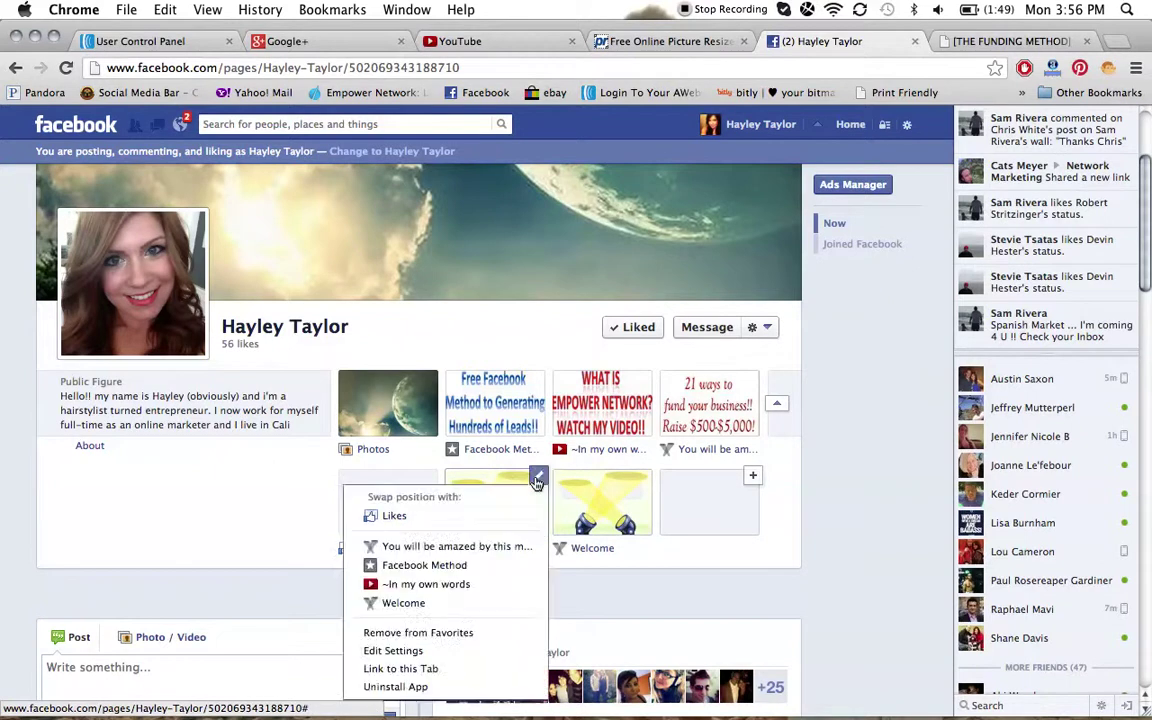
click(440, 632)
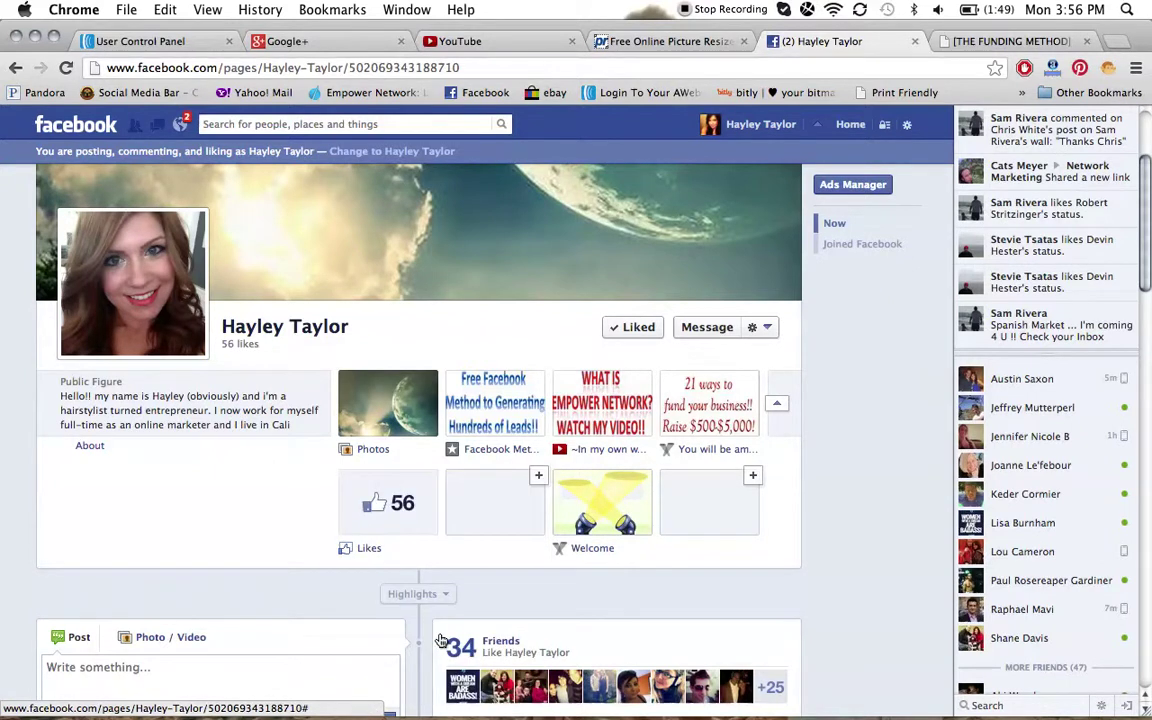
click(645, 476)
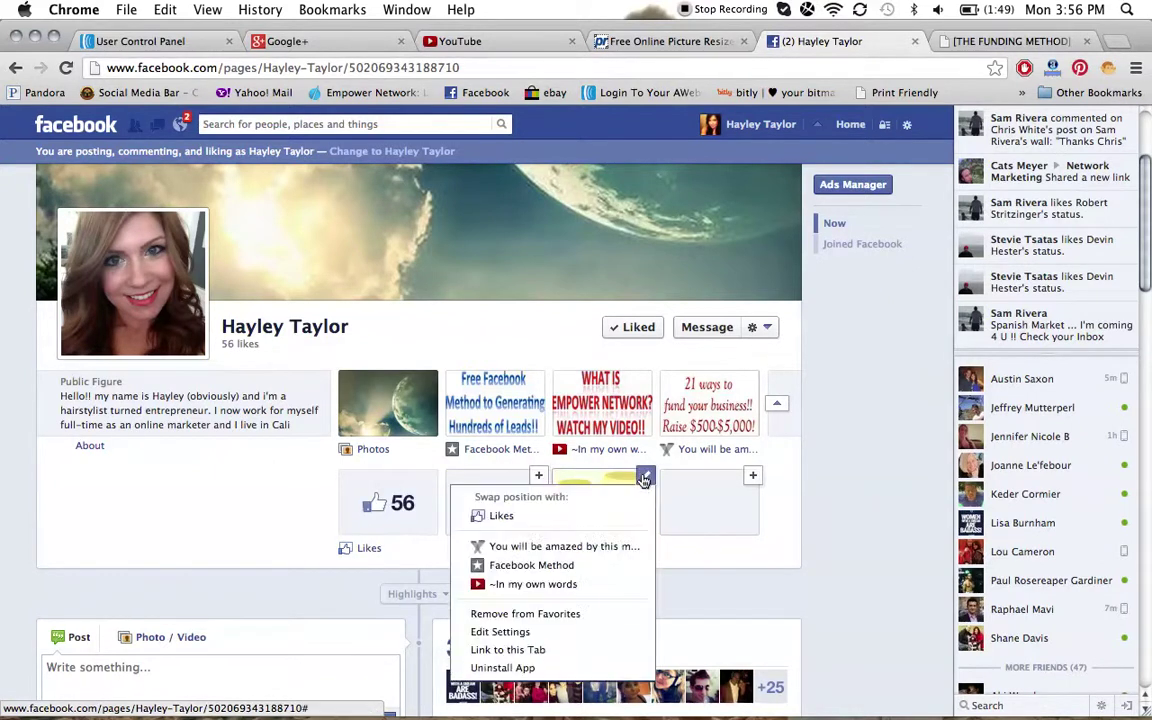
click(561, 616)
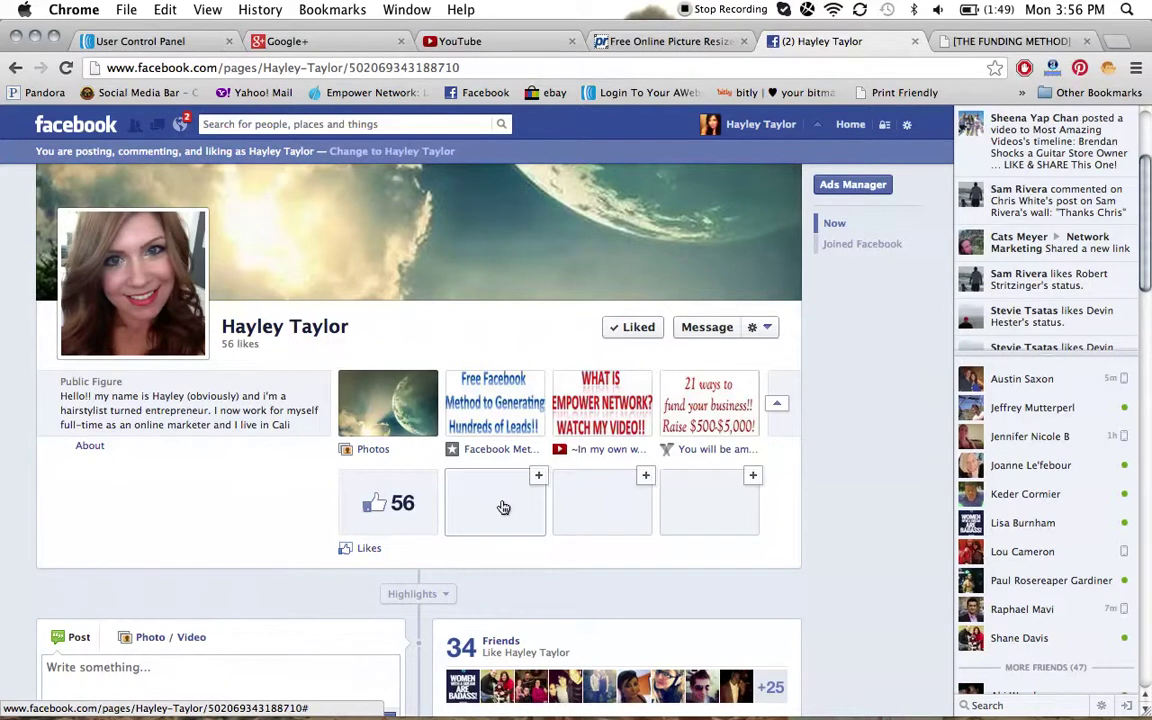
Look for more apps to add to the page, search for "st" and open Static HTML Iframe Tab : Custom Icons
click(538, 476)
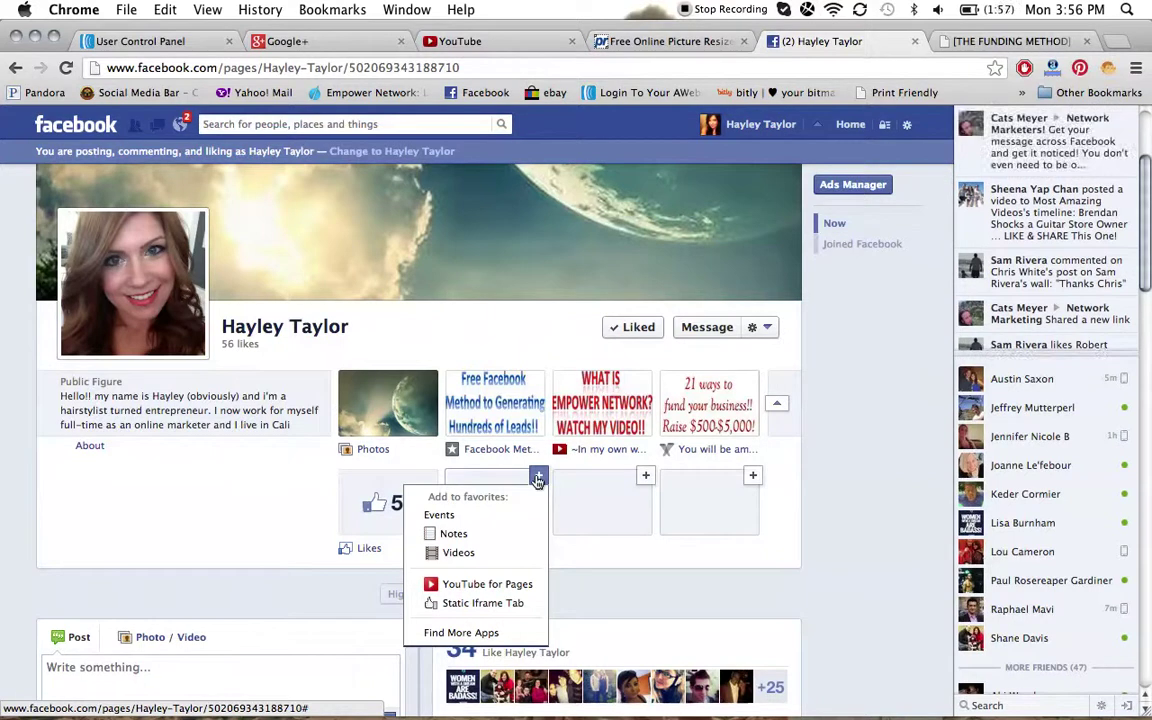
click(460, 633)
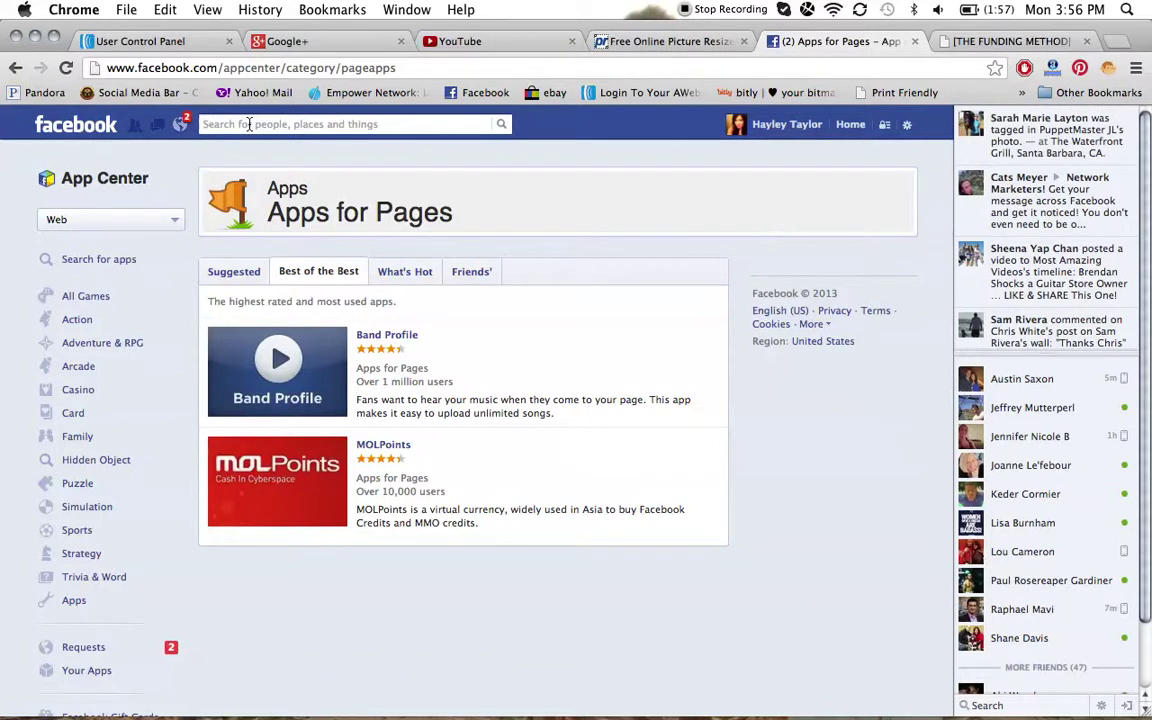
click(249, 124)
text(st)
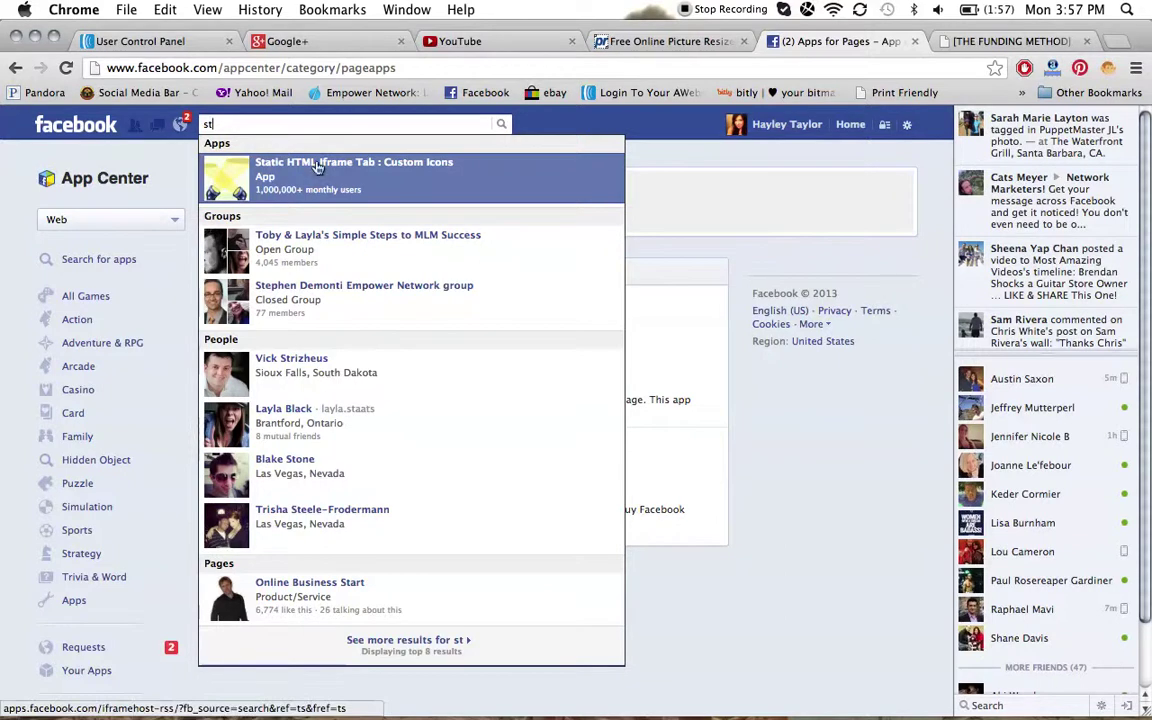
click(390, 175)
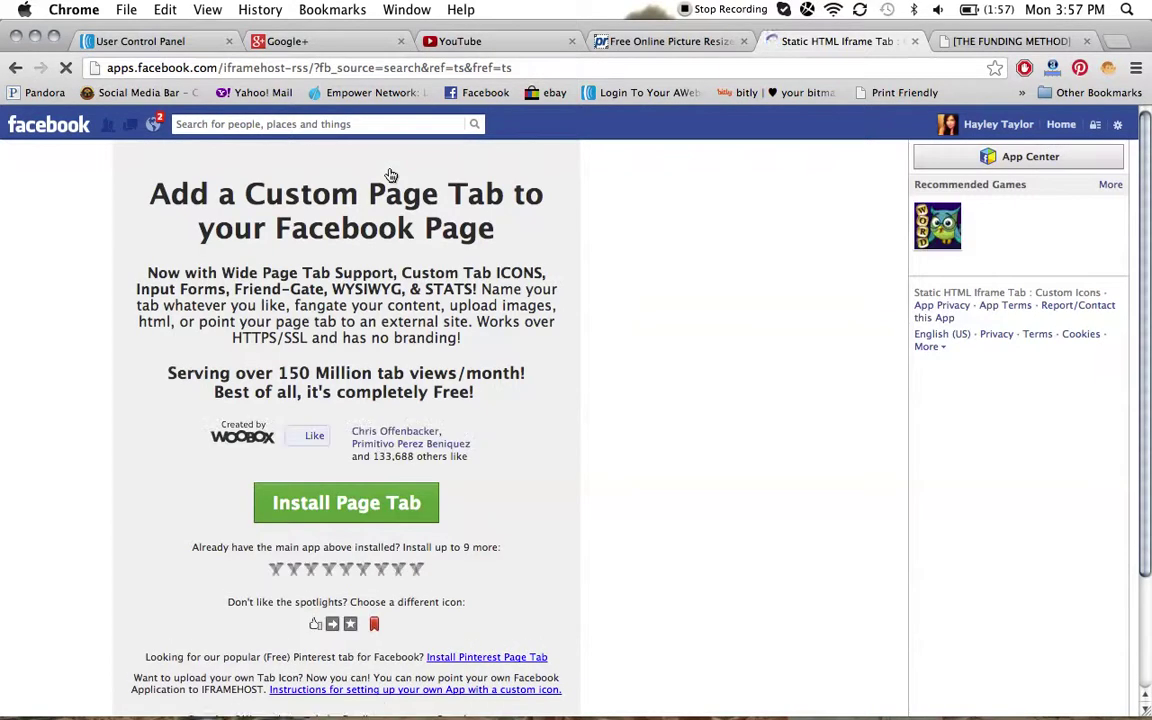
Try to install the app's main page tab, and check the funding-method landing page before returning to the additional tab choices
click(358, 497)
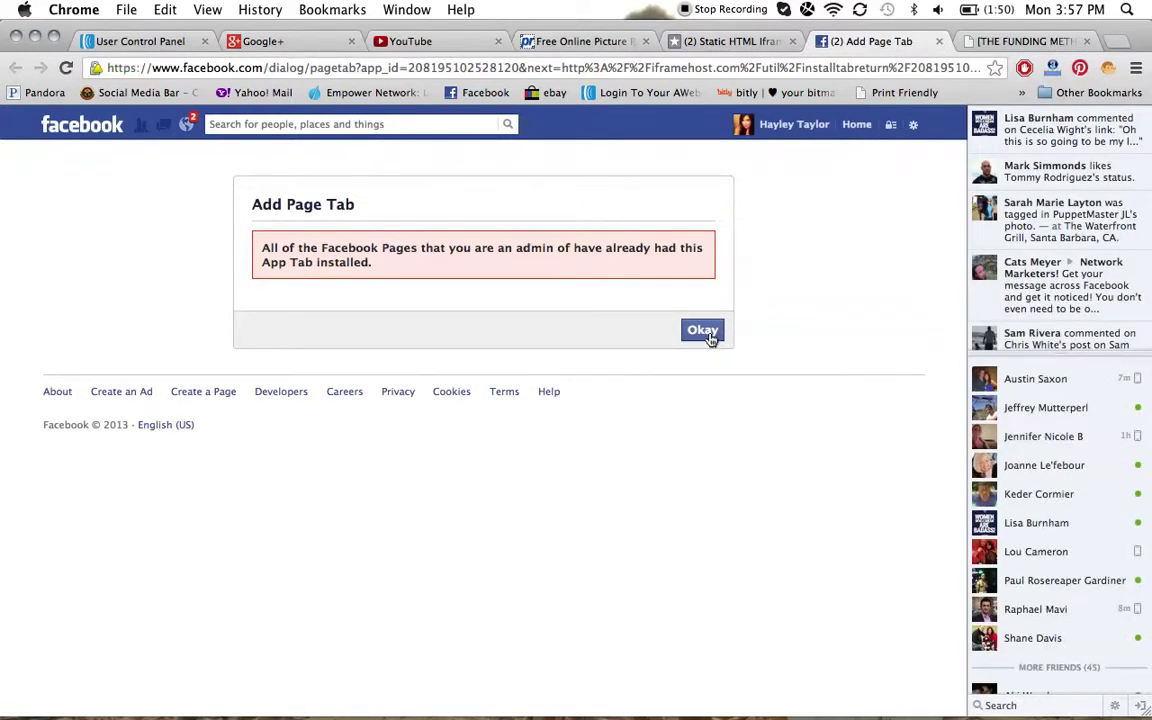
click(705, 334)
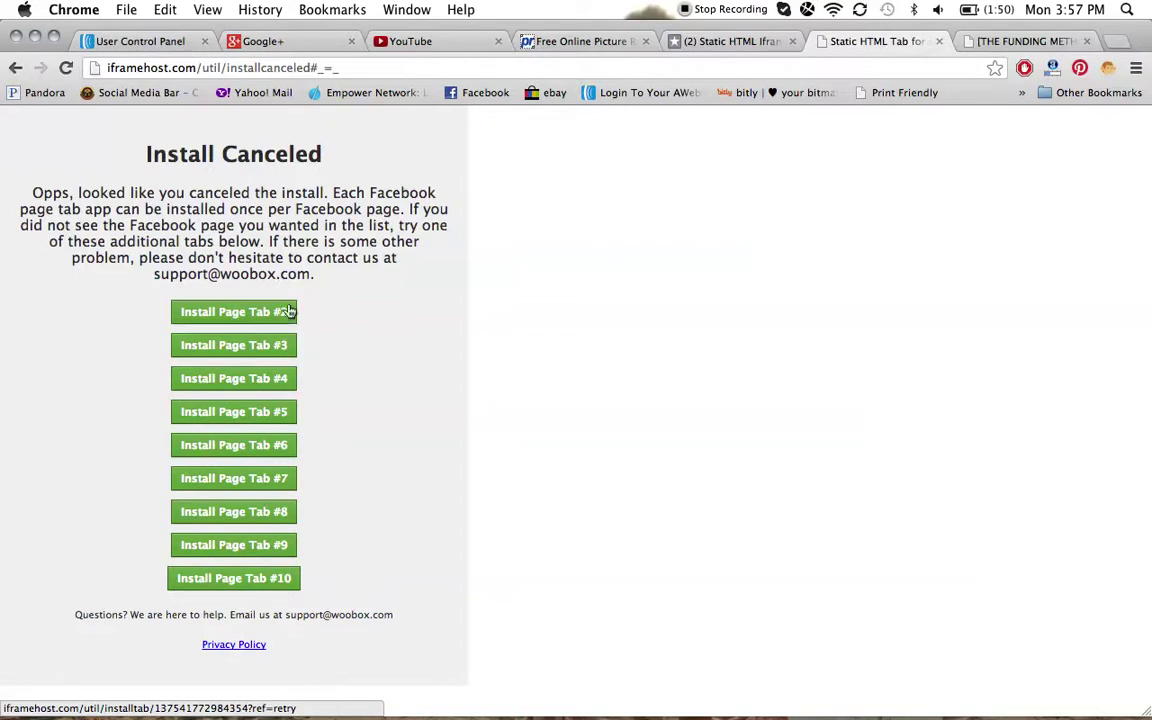
click(1000, 46)
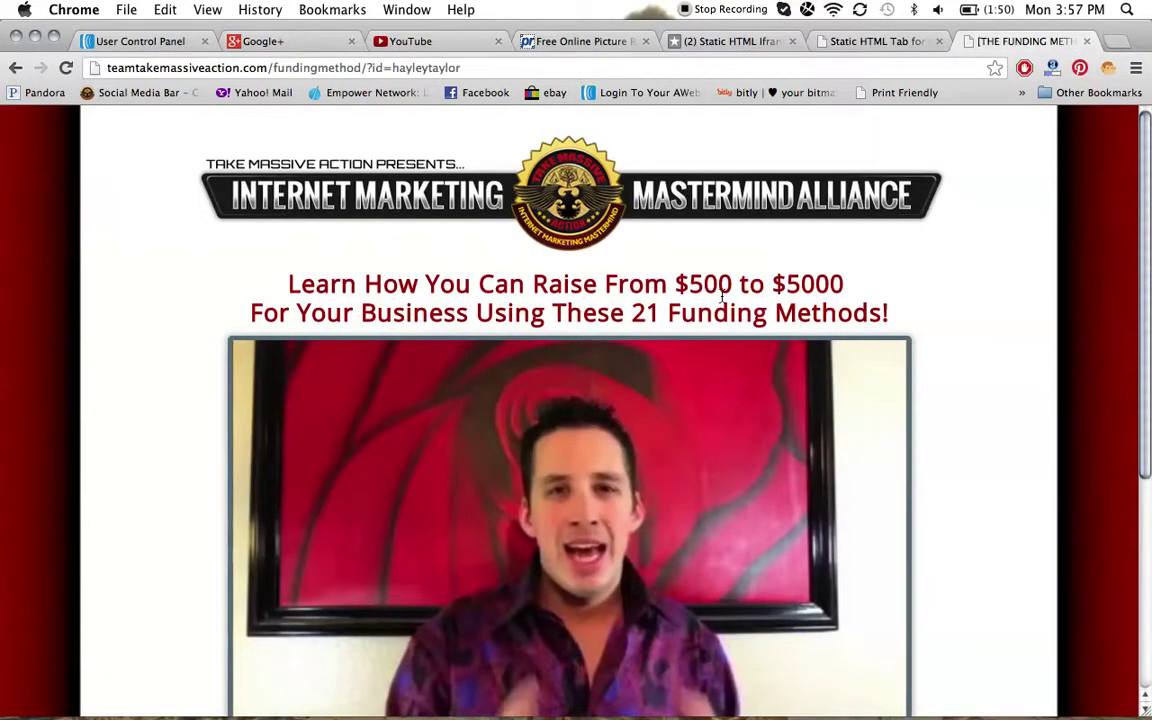
click(862, 41)
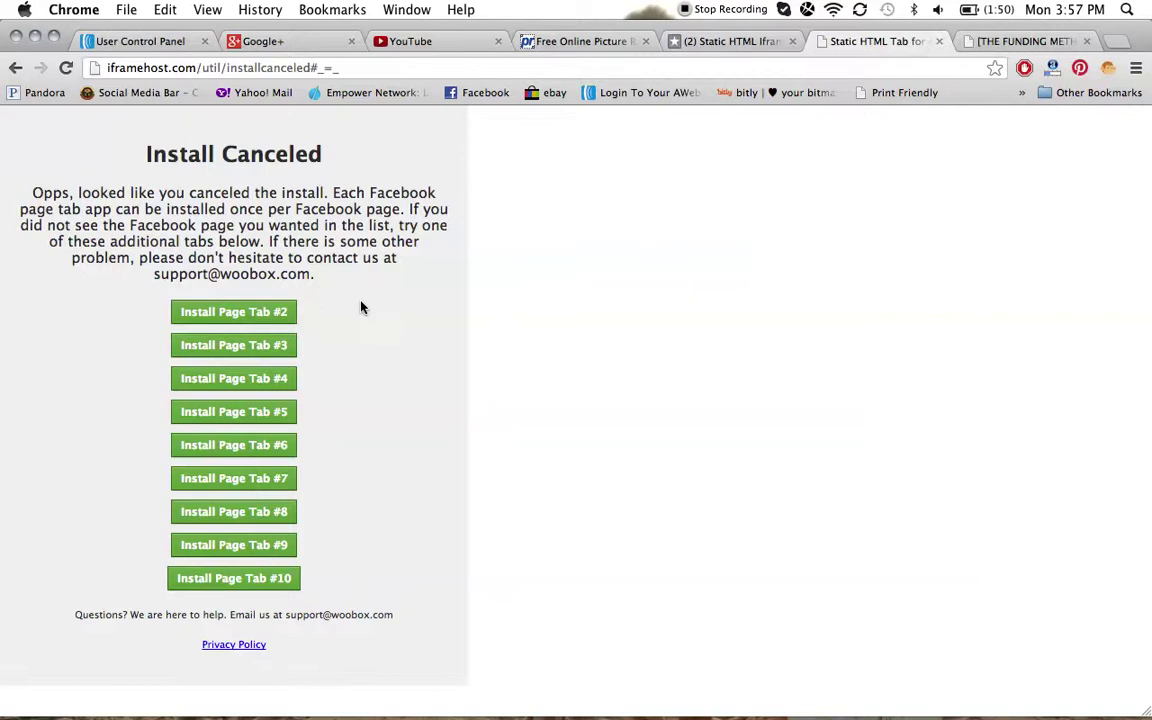
Install Page Tab #2 and add the Woobox Custom Tab to the fan page
click(238, 310)
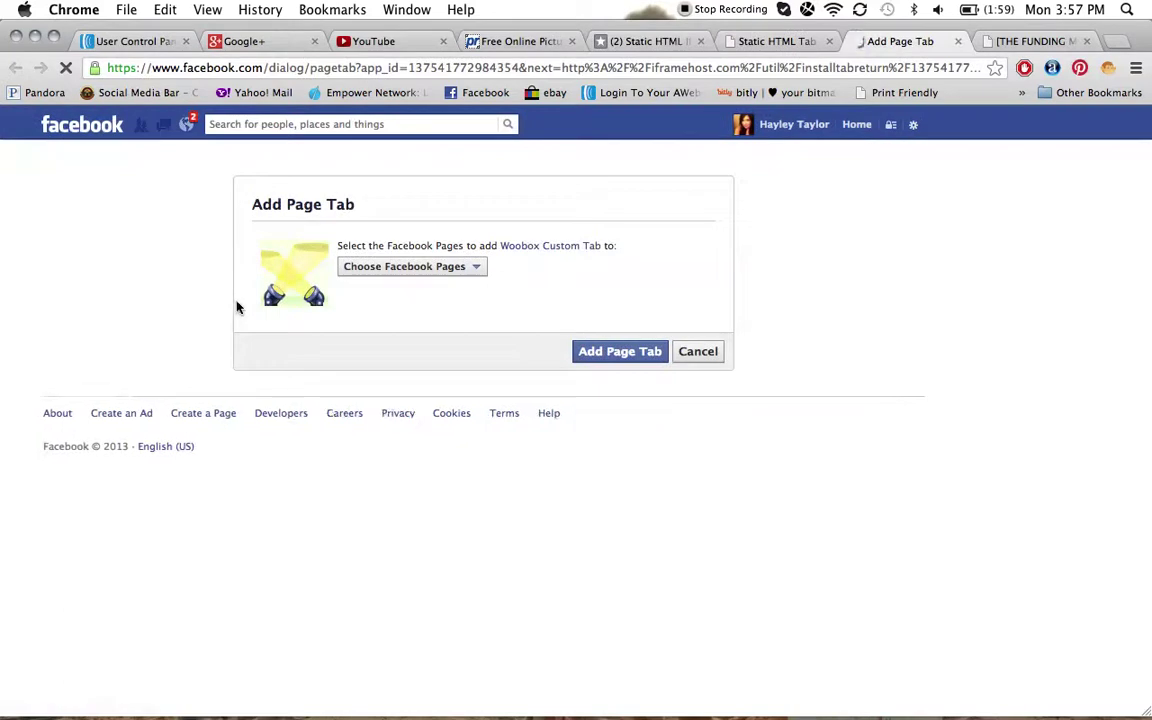
click(474, 271)
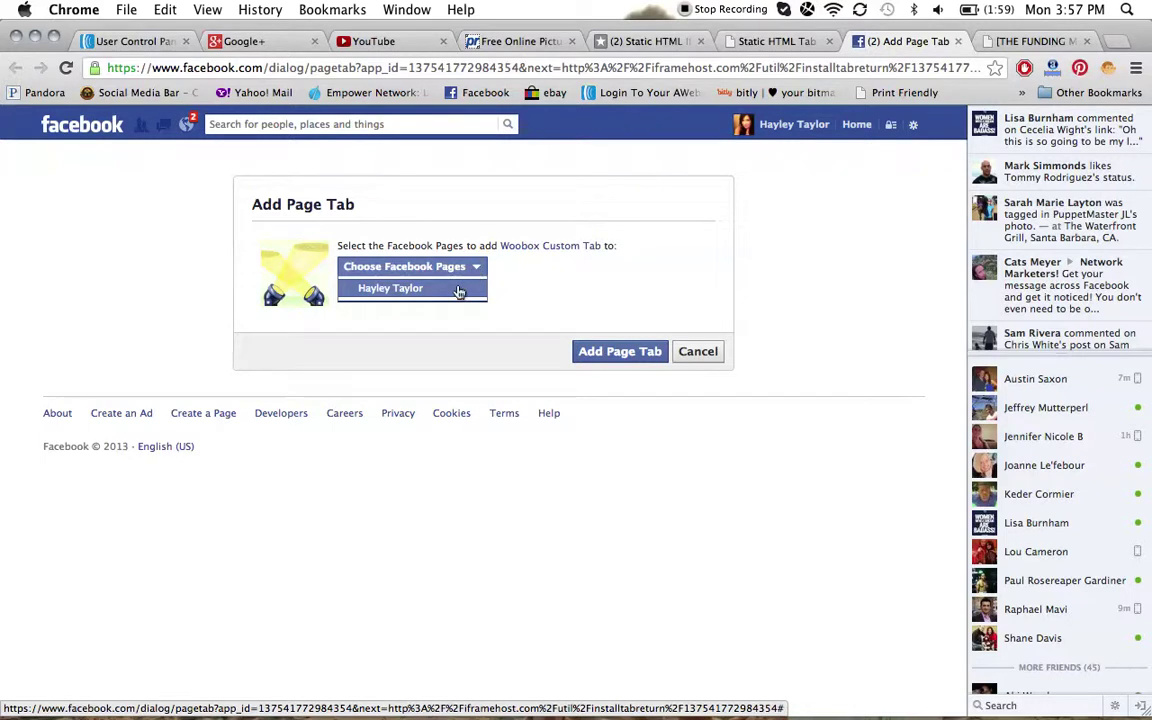
click(459, 290)
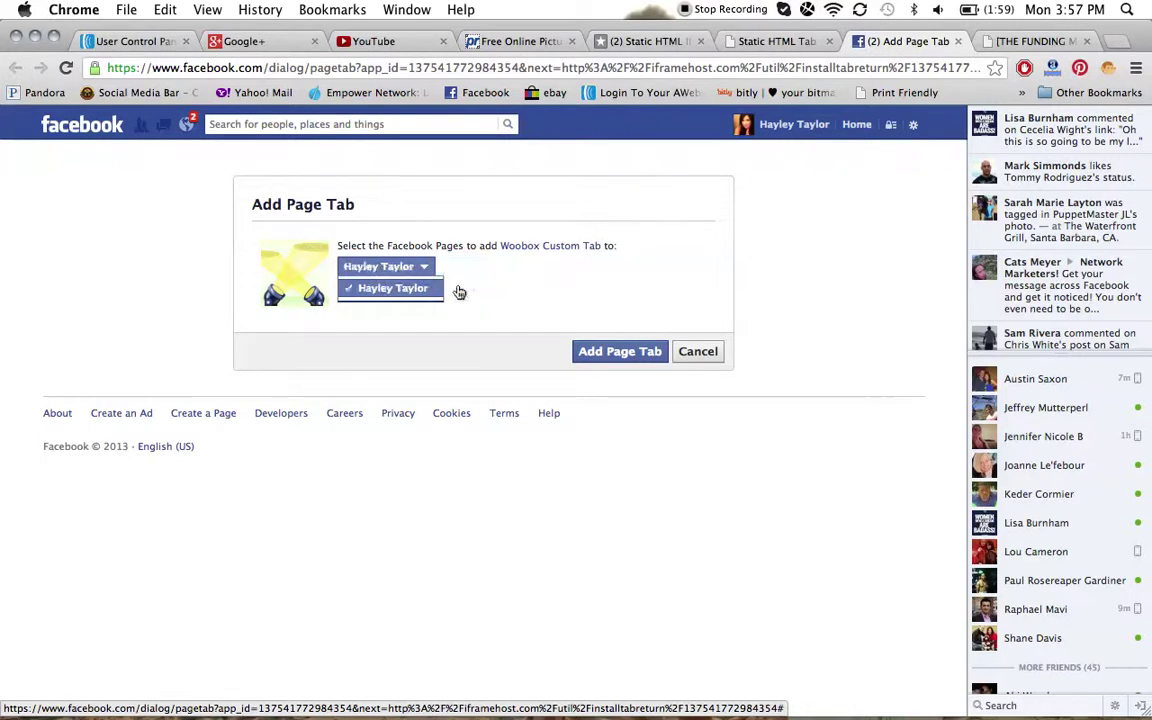
click(610, 353)
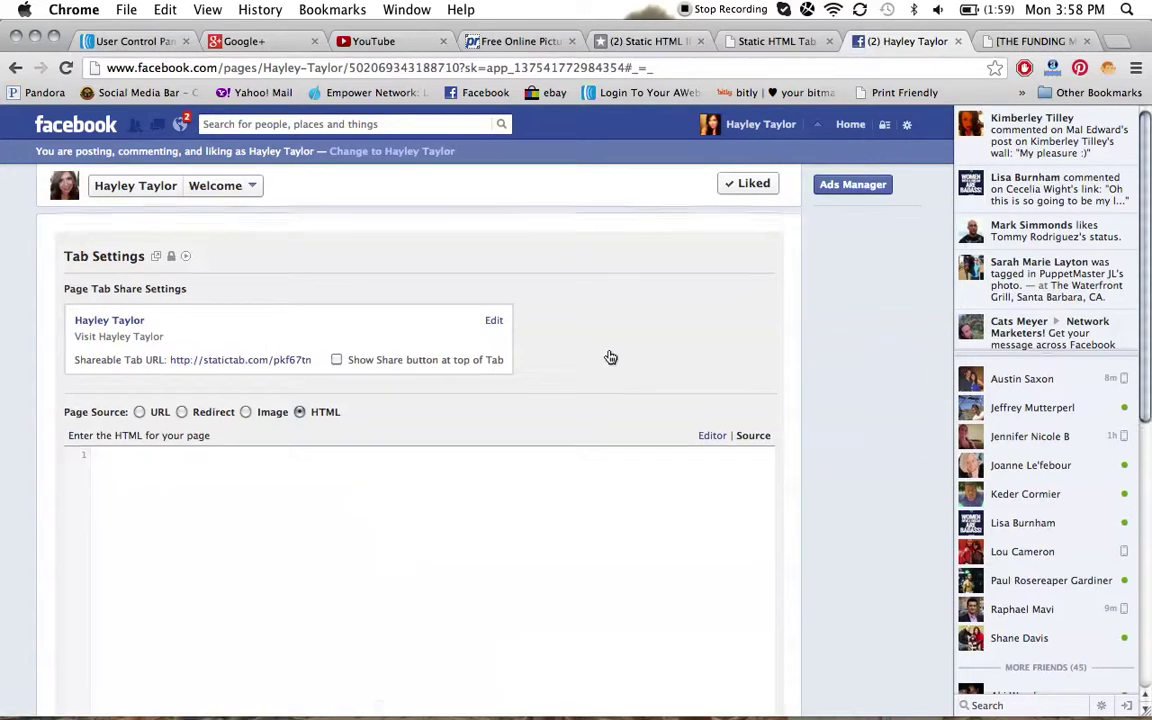
Look through the new Welcome tab's settings and open its page tab share settings for editing
scroll(610, 357, down, 5)
scroll(610, 357, down, 3)
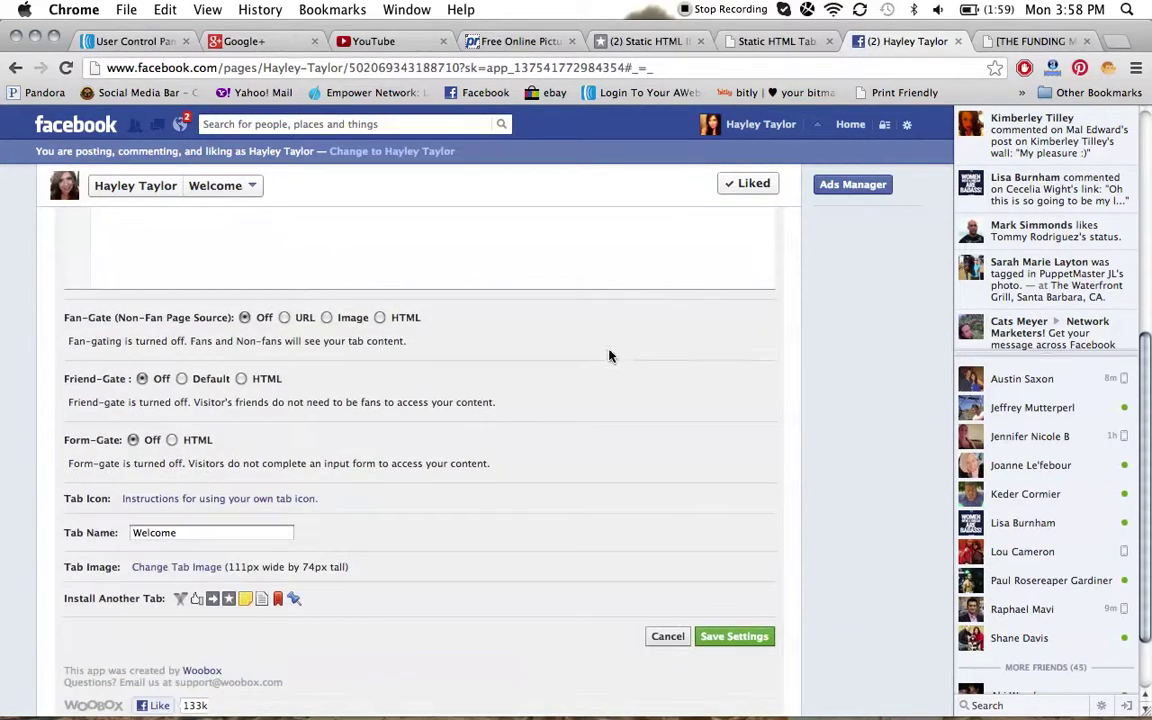
scroll(609, 352, up, 10)
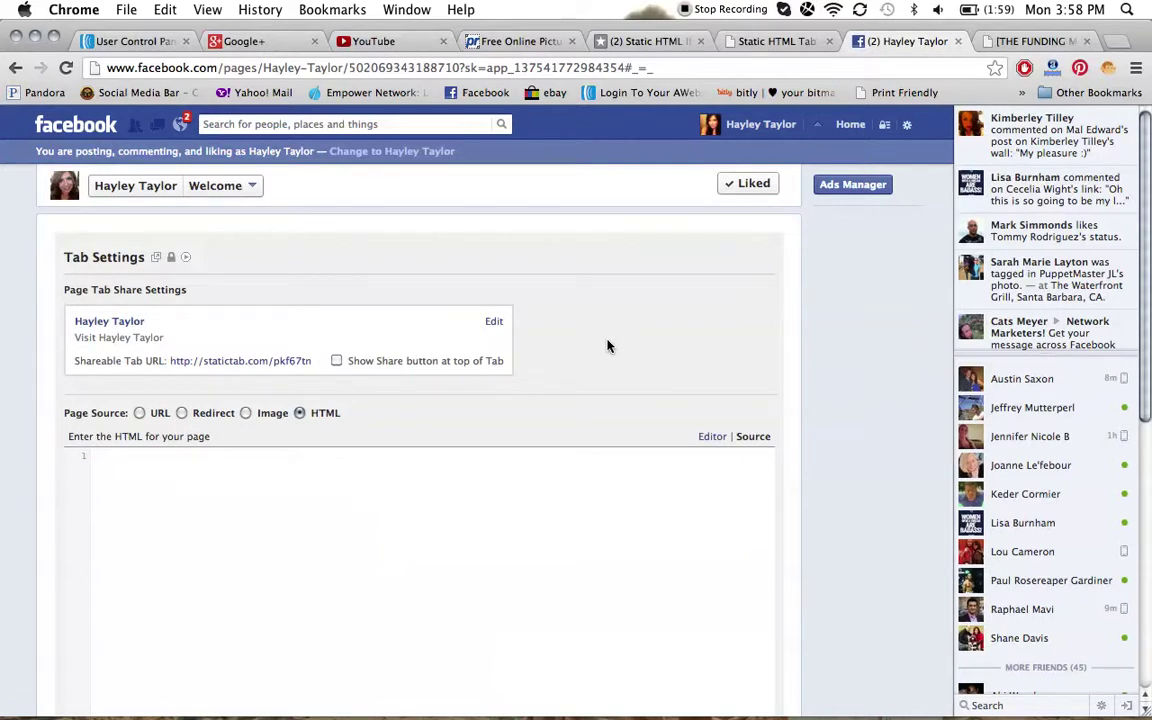
click(494, 323)
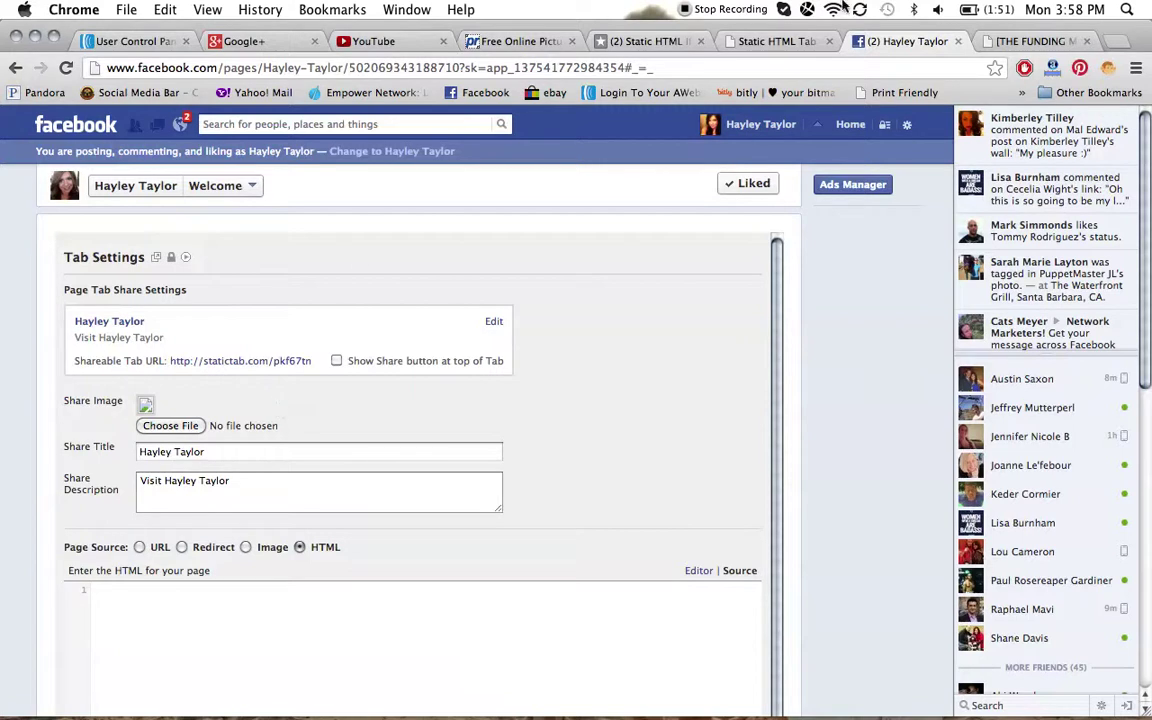
Reopen the fan page in place of the Install Canceled page, close the app's installation page and return to the tab settings
click(775, 41)
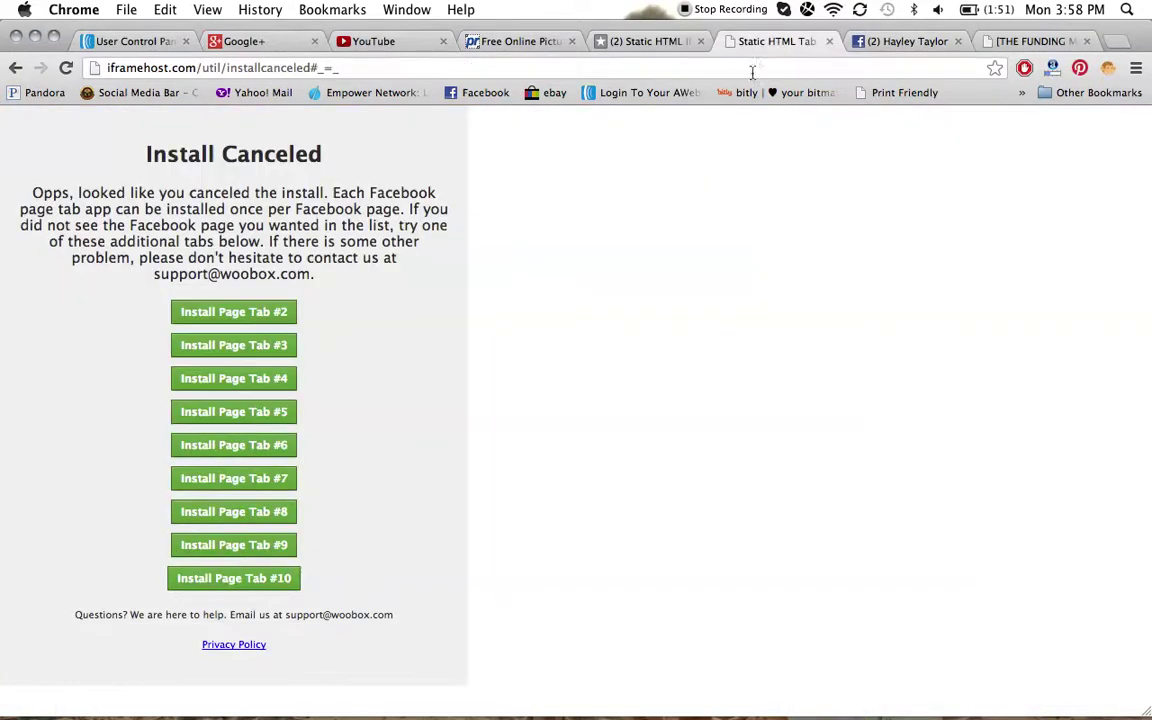
click(484, 95)
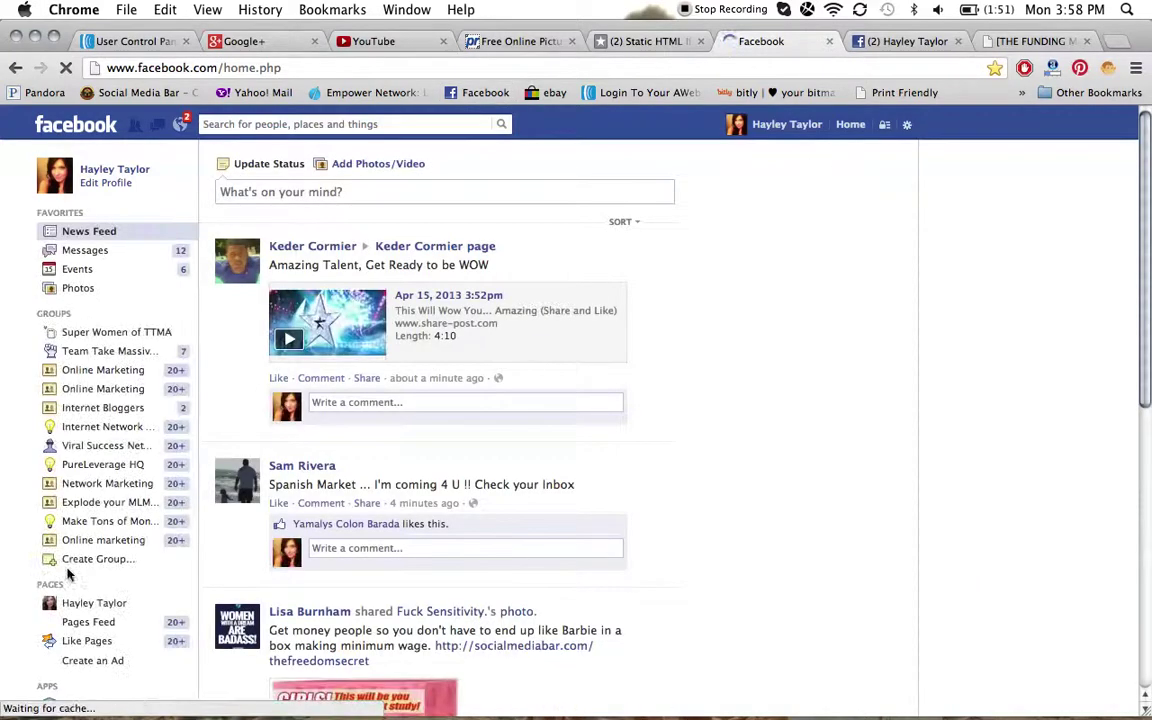
click(85, 604)
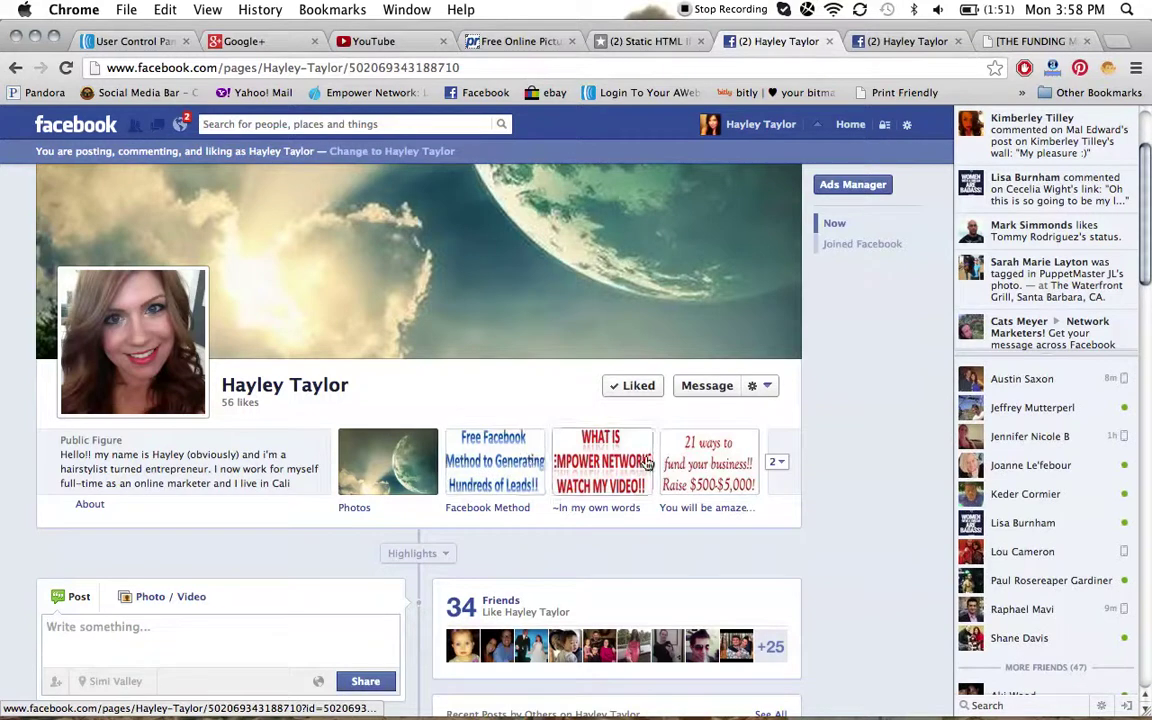
click(665, 41)
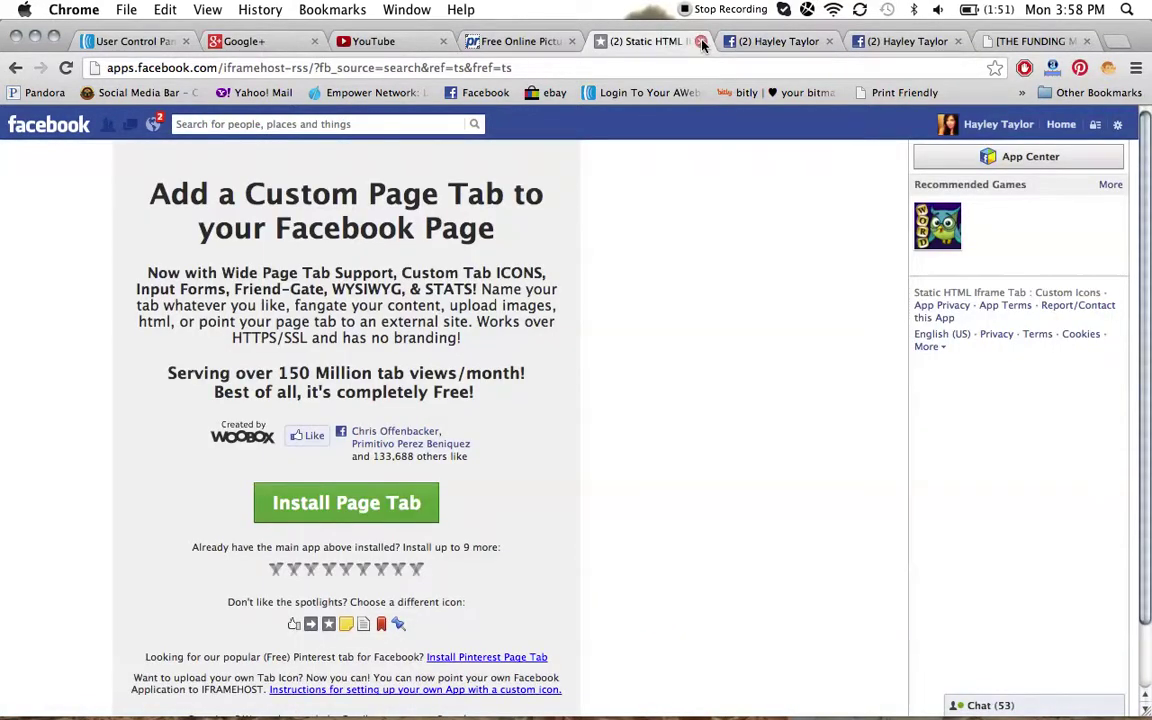
click(700, 41)
click(776, 42)
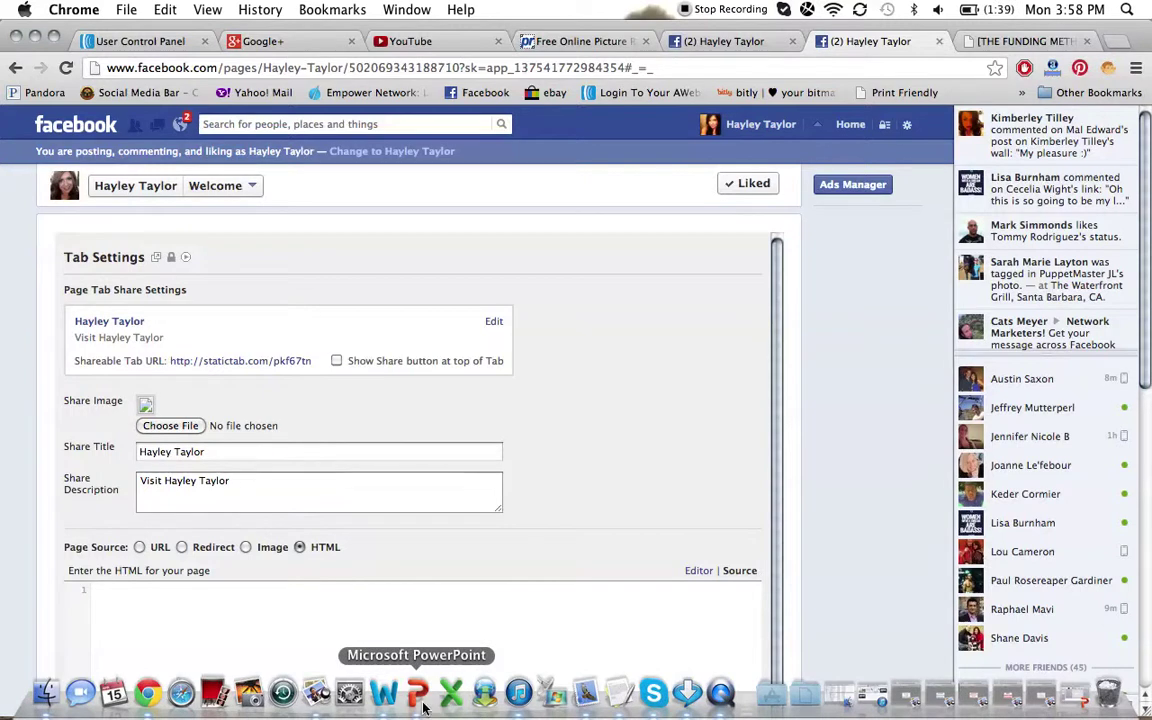
Switch to PowerPoint to examine the "21 ways to fund your business!!" text box and the screen capture options, and minimize the presentation
click(418, 697)
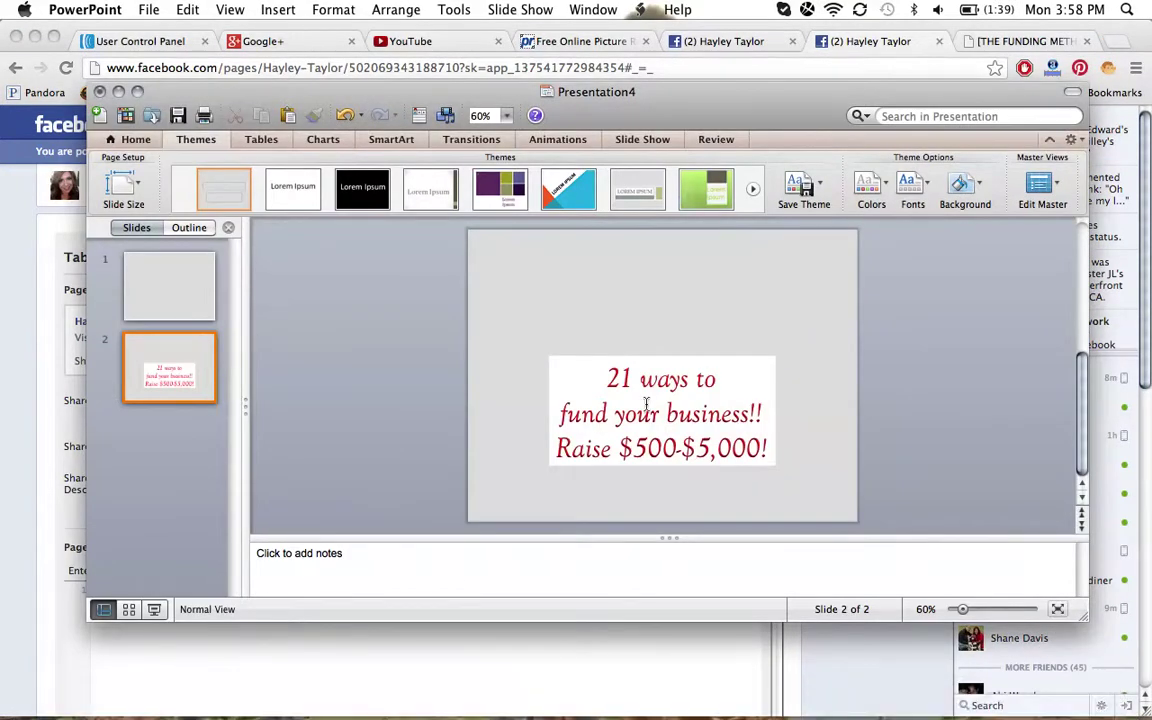
click(549, 356)
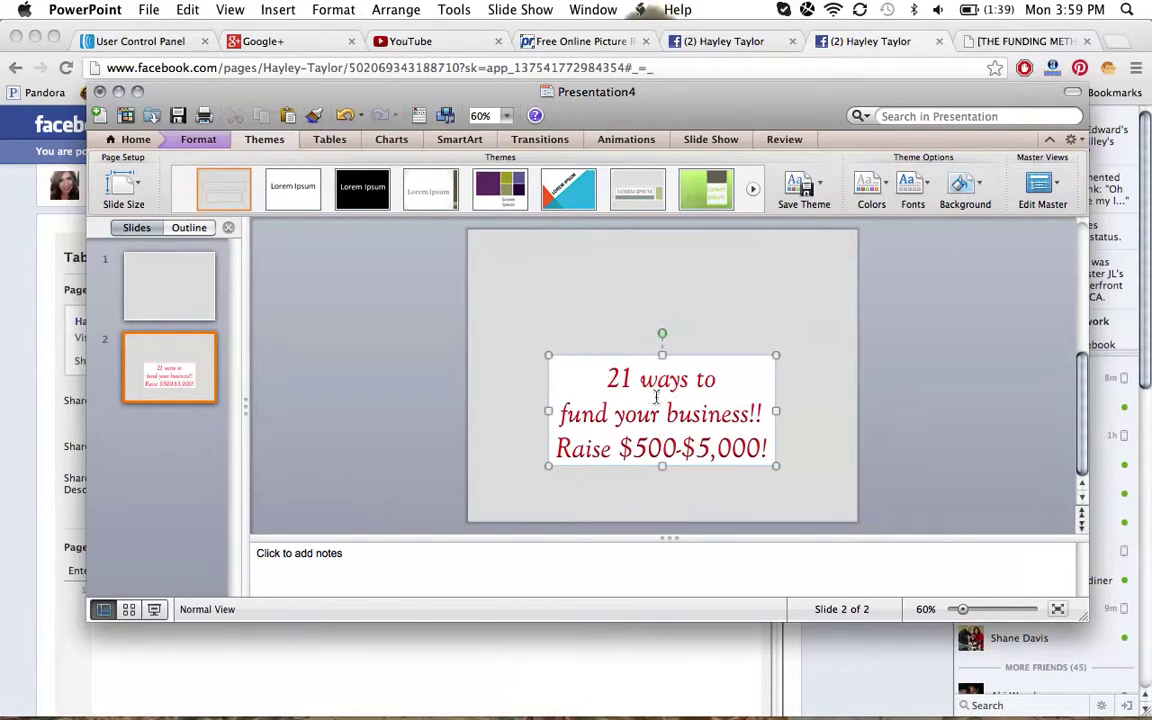
click(707, 329)
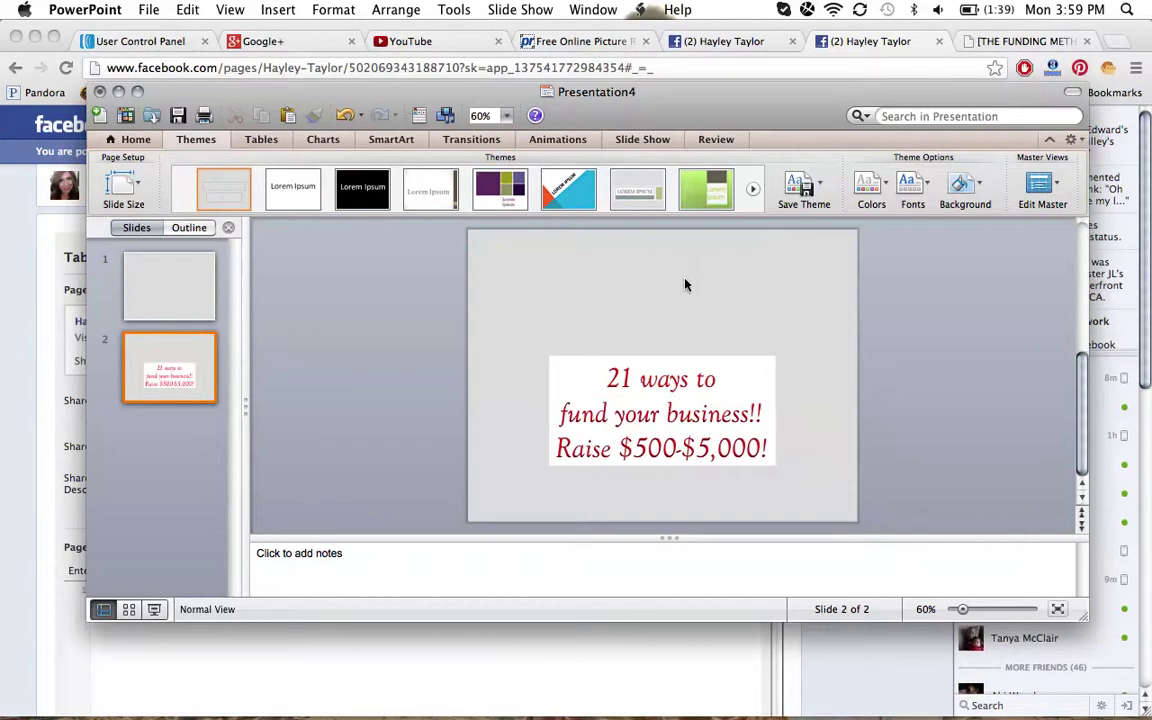
click(806, 12)
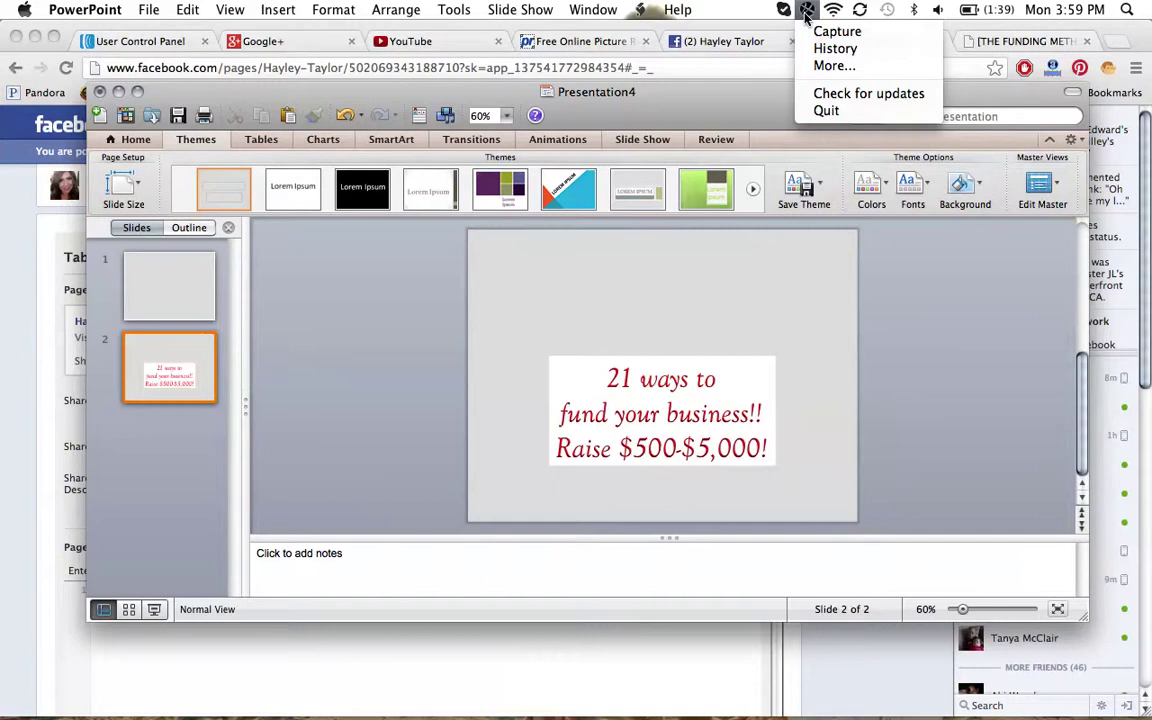
click(924, 333)
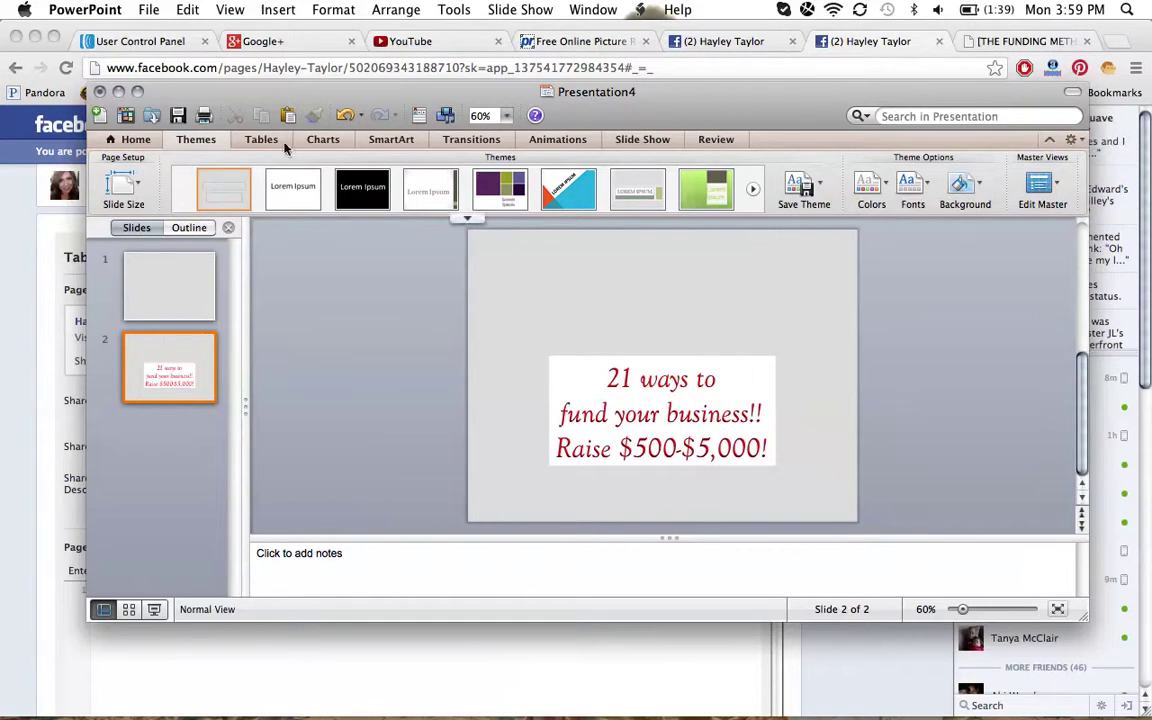
click(118, 92)
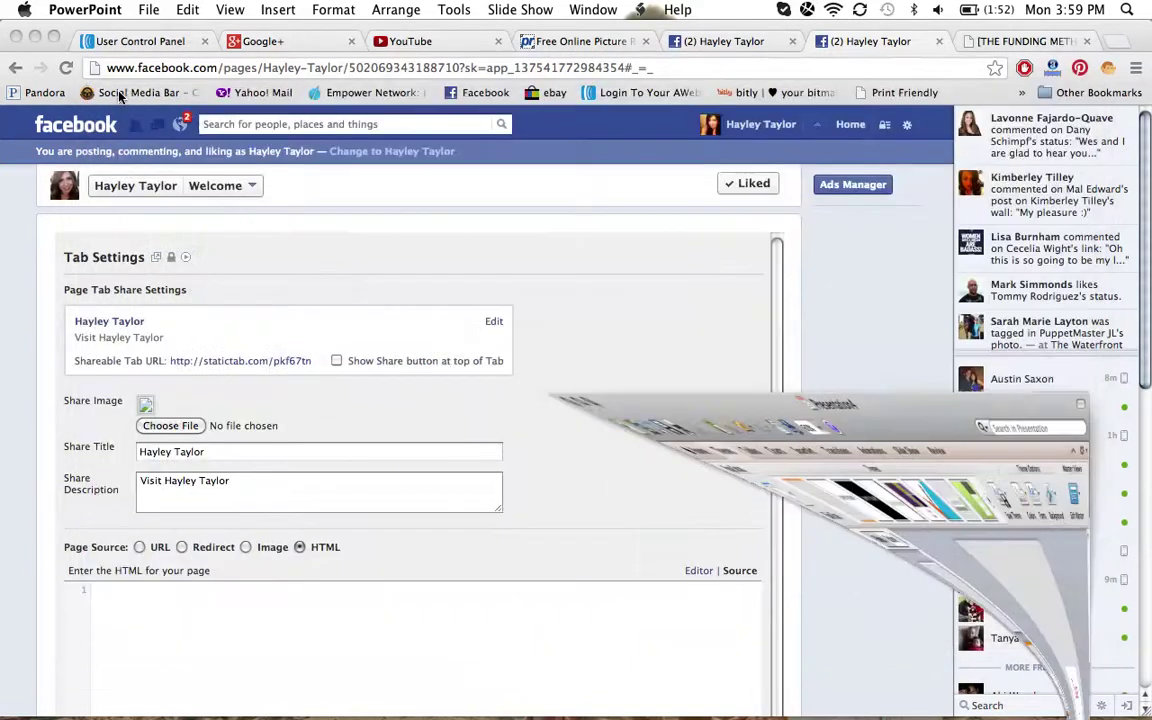
Open a fresh PicResize start page and check the existing tab pictures on the fan page
click(557, 42)
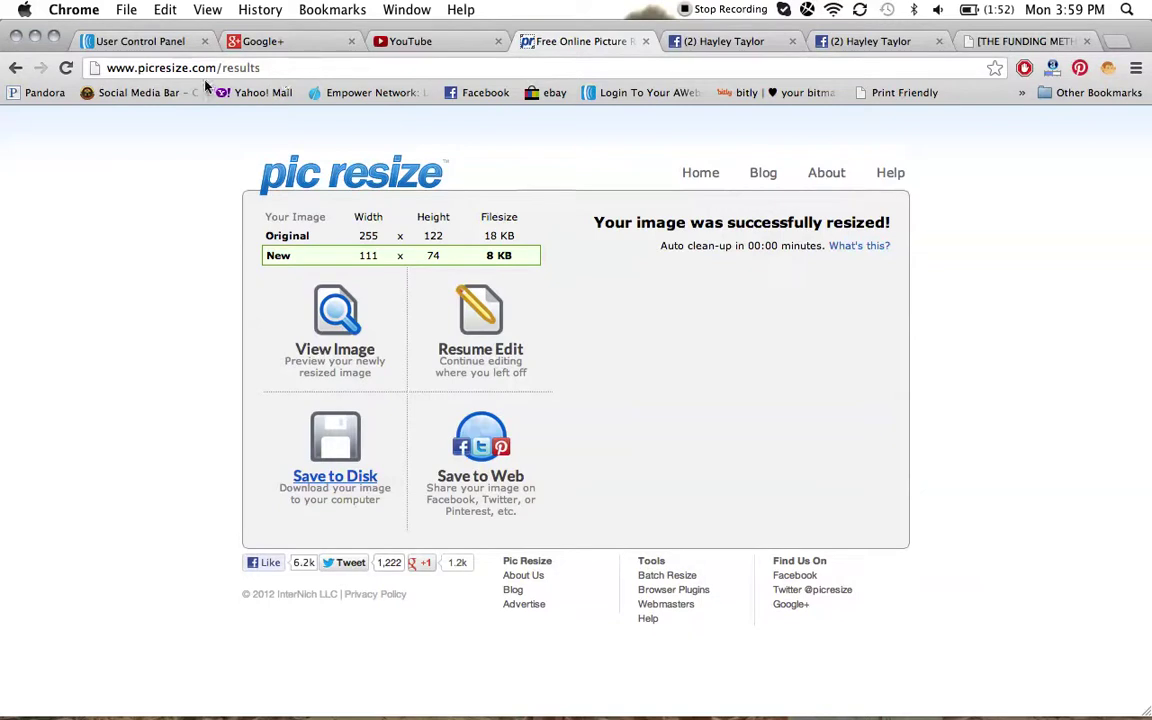
click(703, 175)
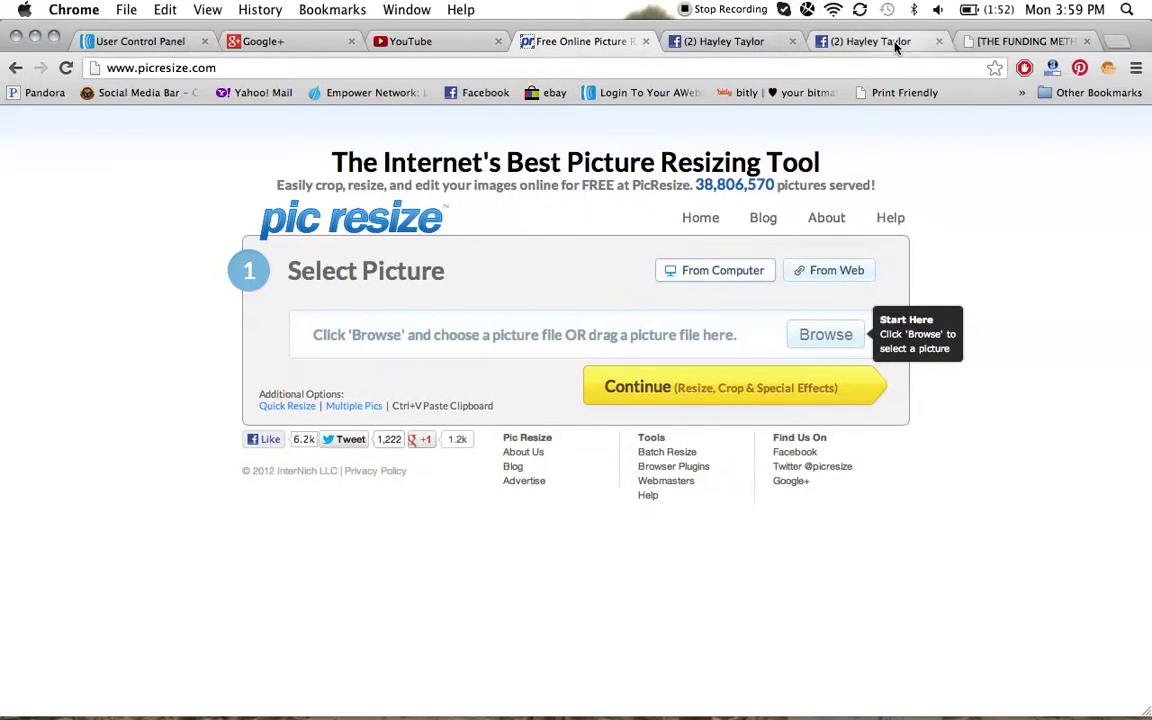
click(865, 41)
click(745, 44)
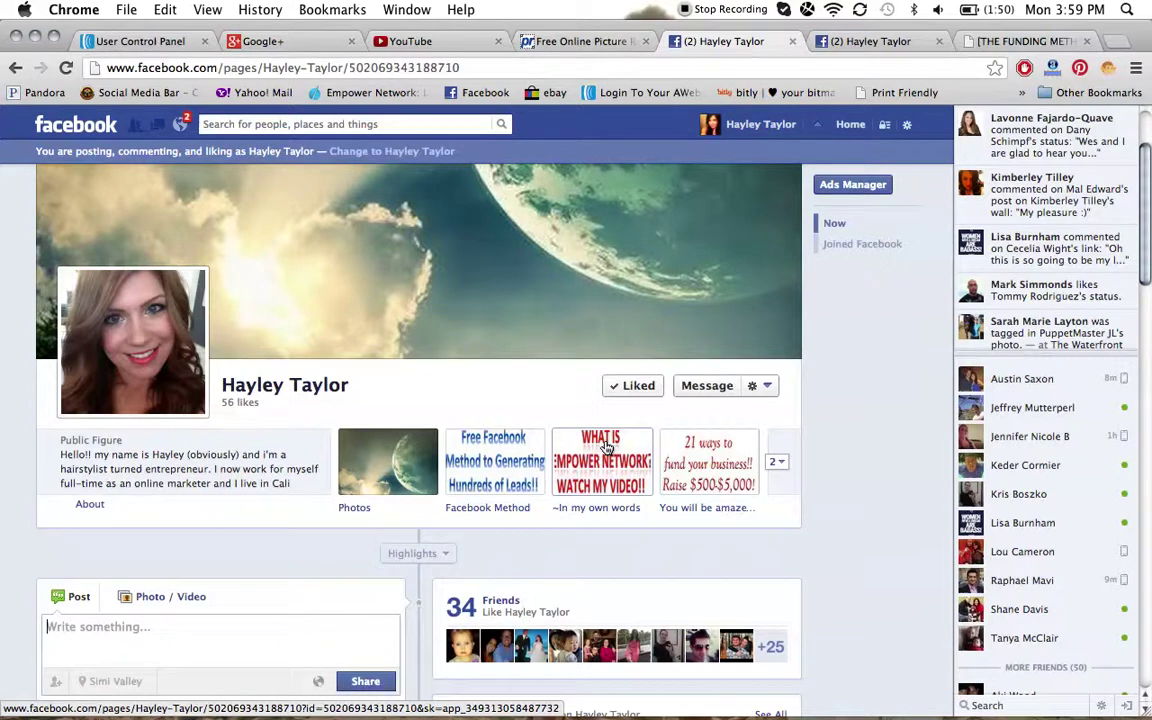
Resize the edited funding-method fan page picture to 111 x 74 in PicResize and save it to disk
click(587, 41)
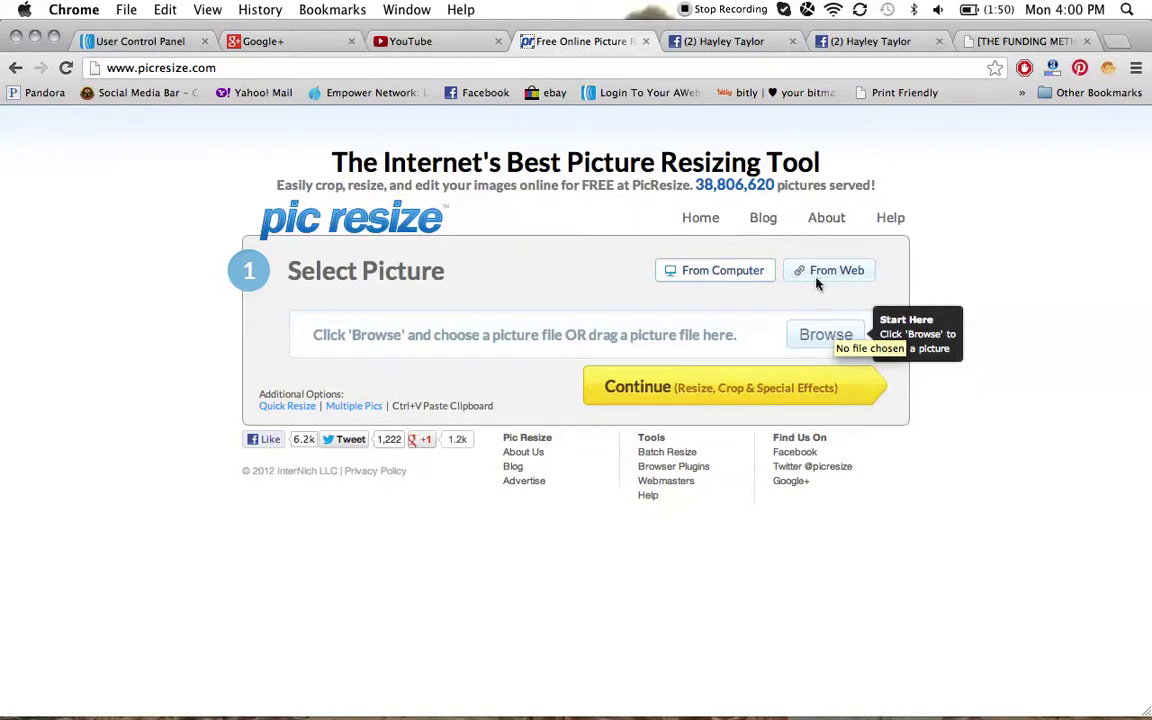
click(807, 10)
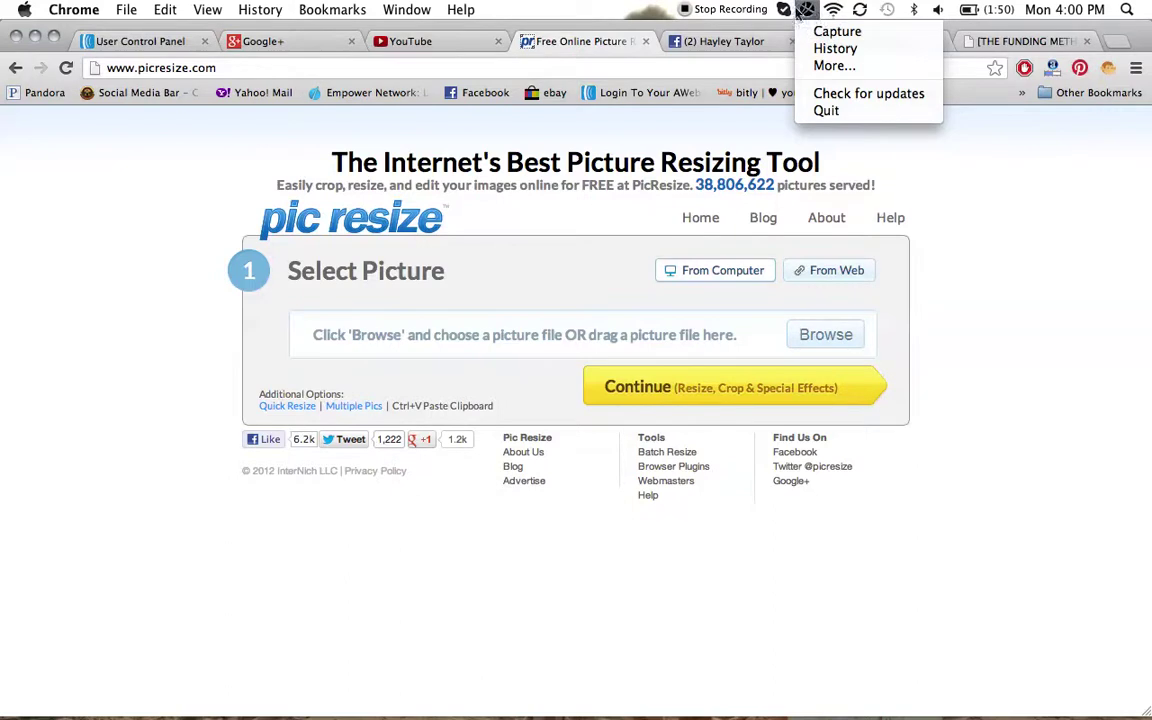
click(977, 219)
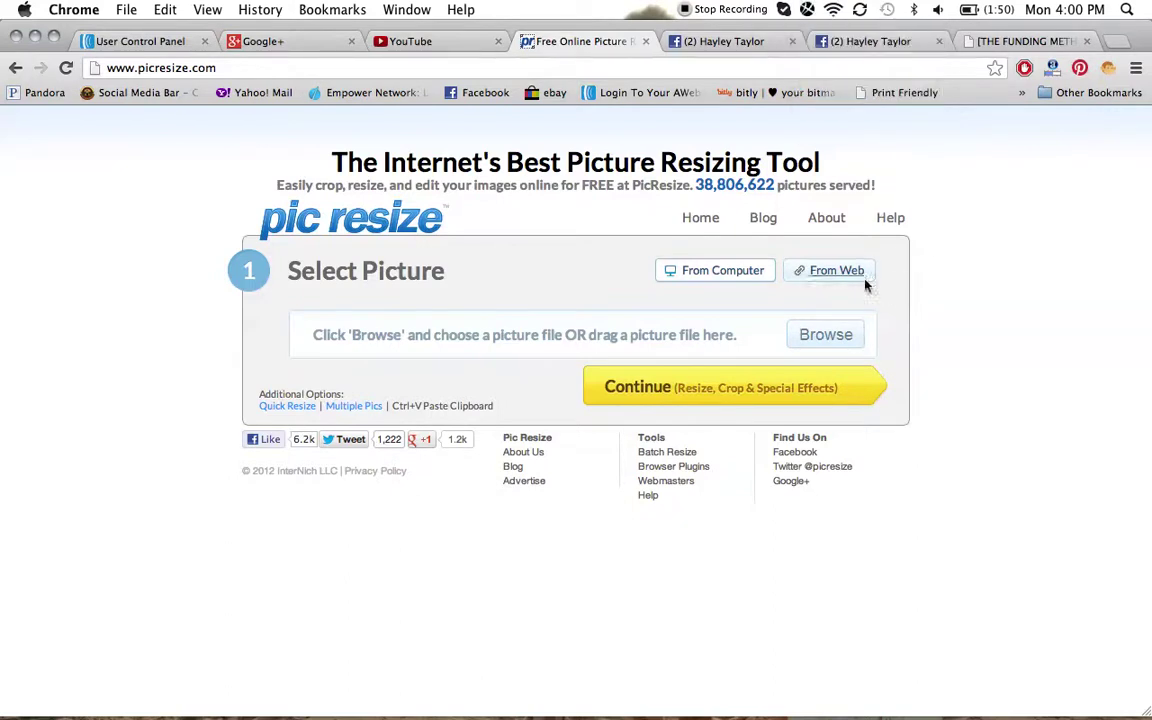
click(823, 334)
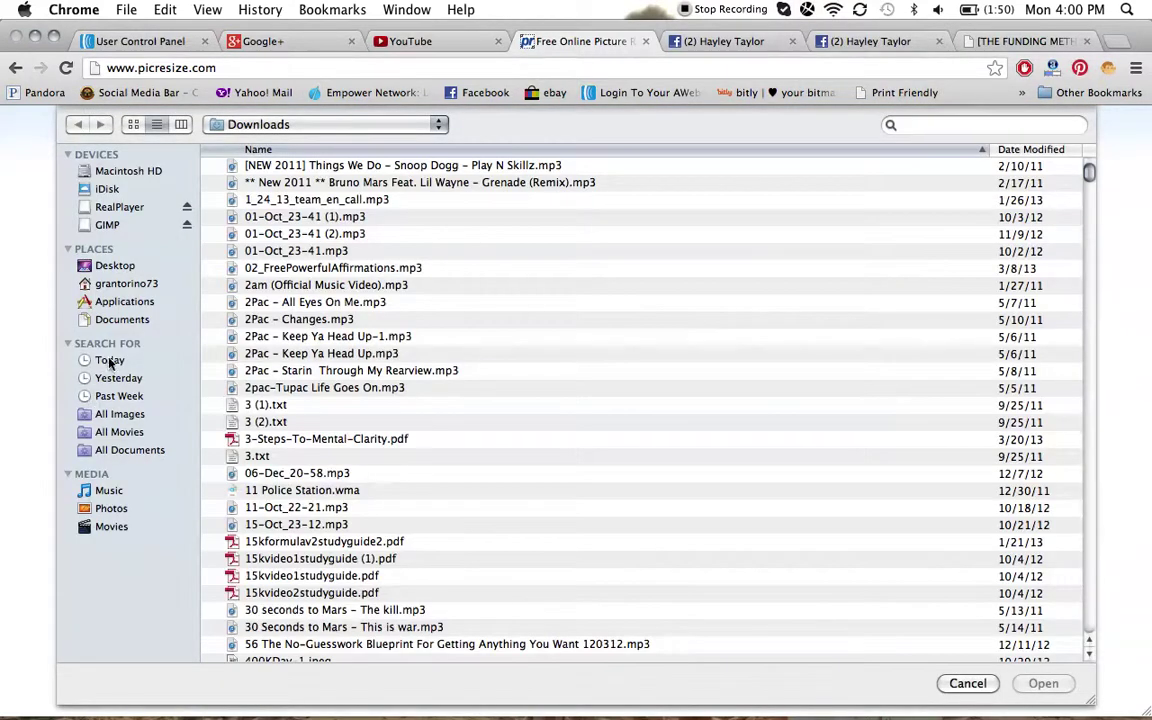
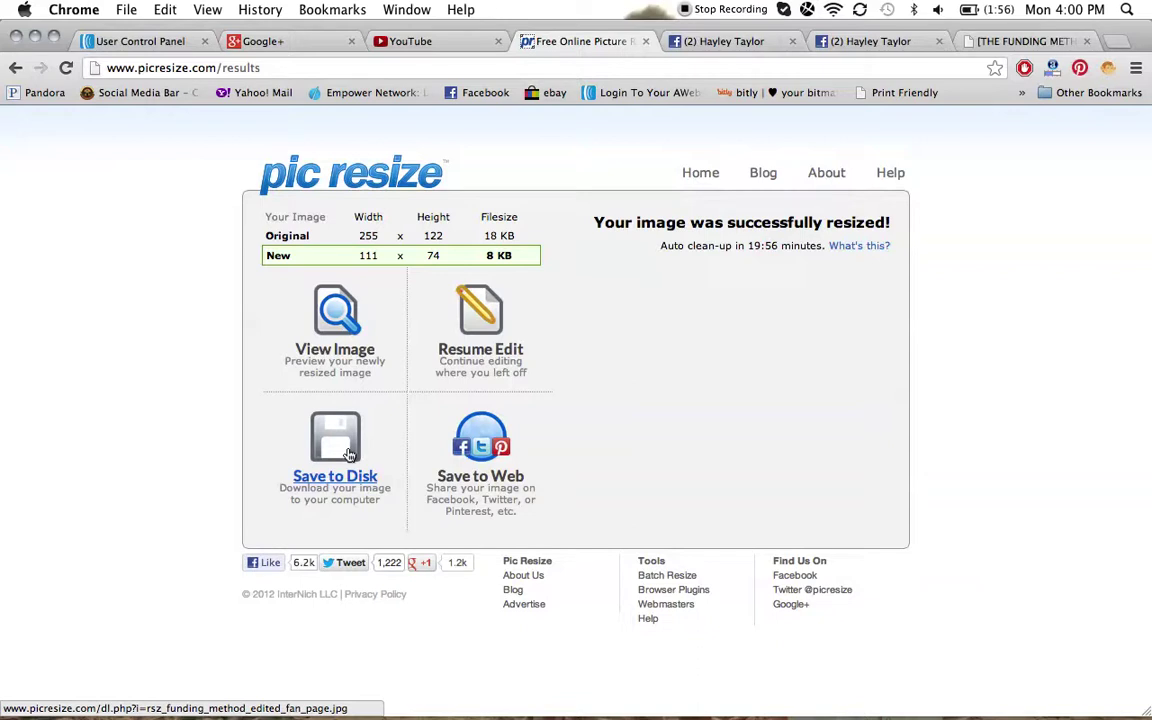
click(349, 455)
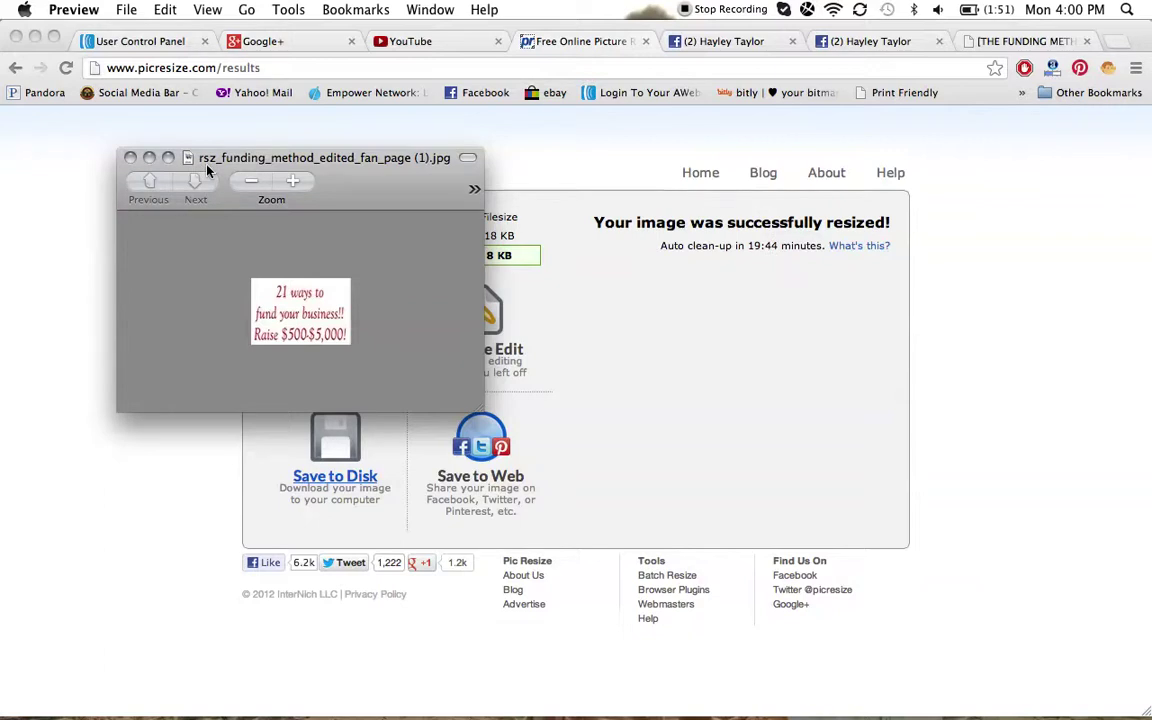
click(149, 159)
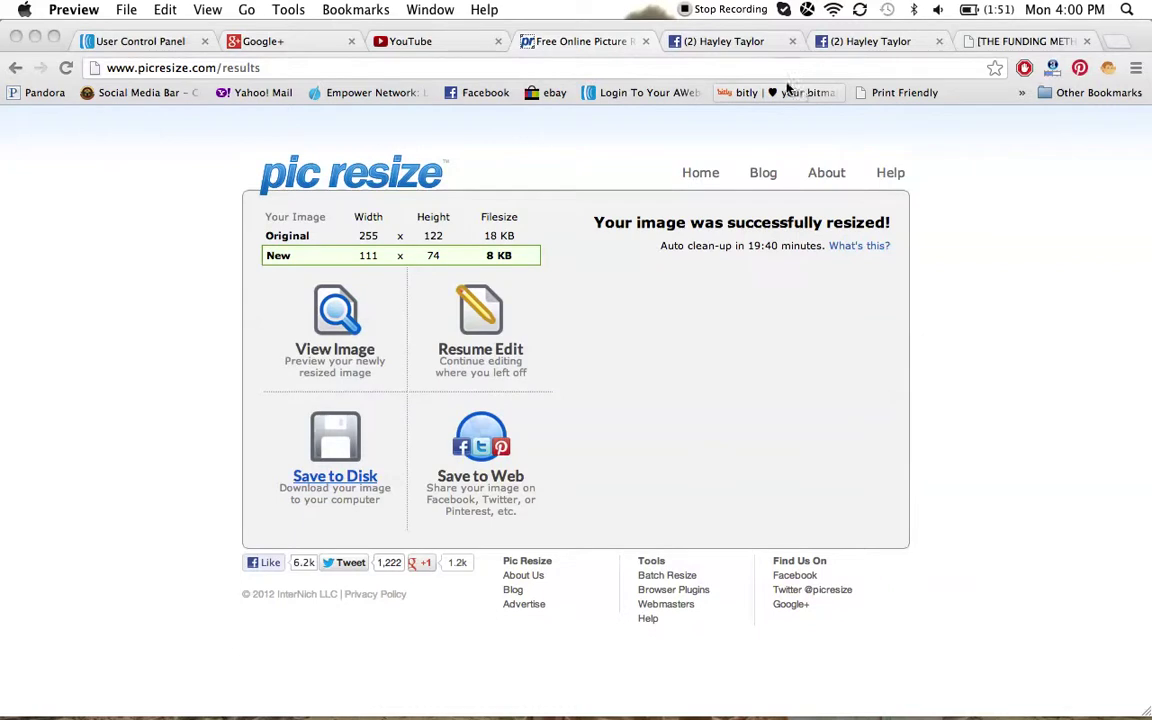
Choose today's rsz_funding_method_edited_fan_page.jpg as the share image in the Welcome tab's settings
click(638, 38)
click(723, 41)
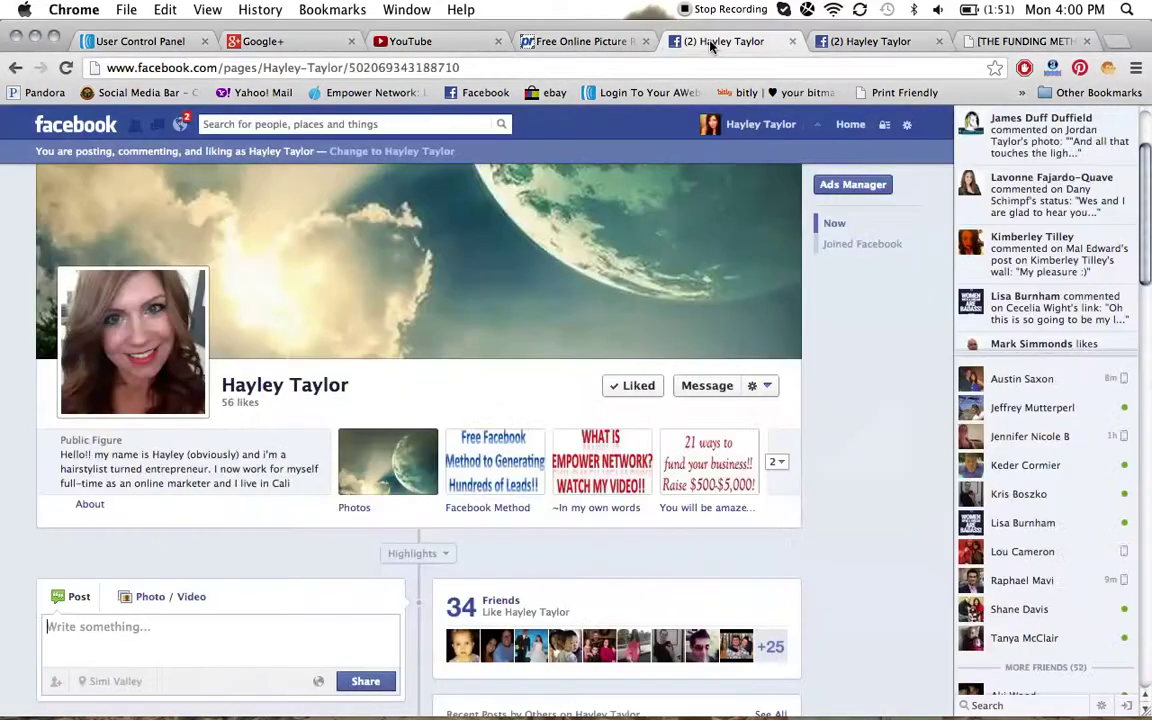
click(872, 40)
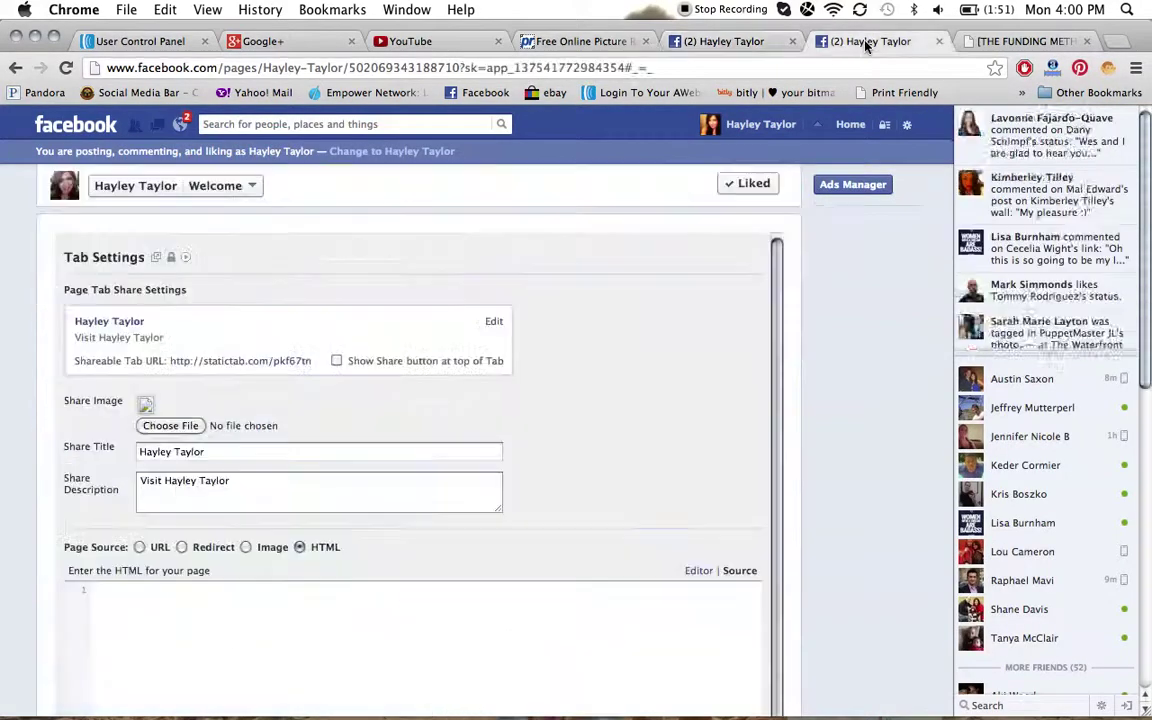
click(174, 427)
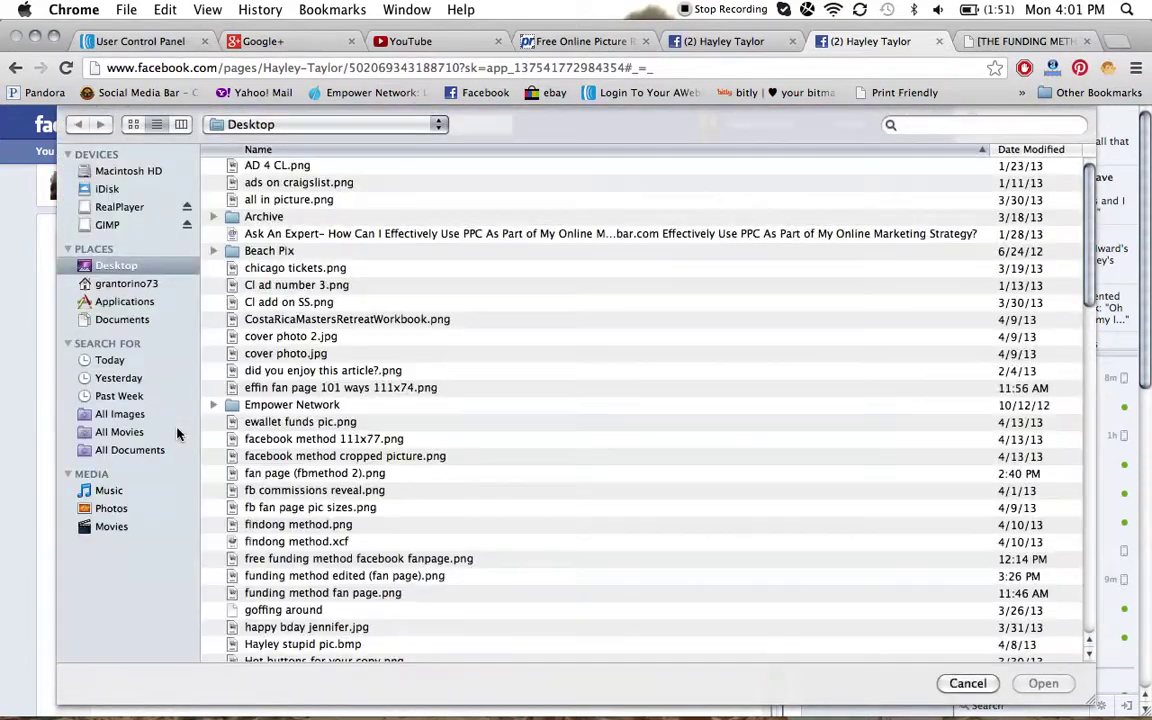
click(110, 360)
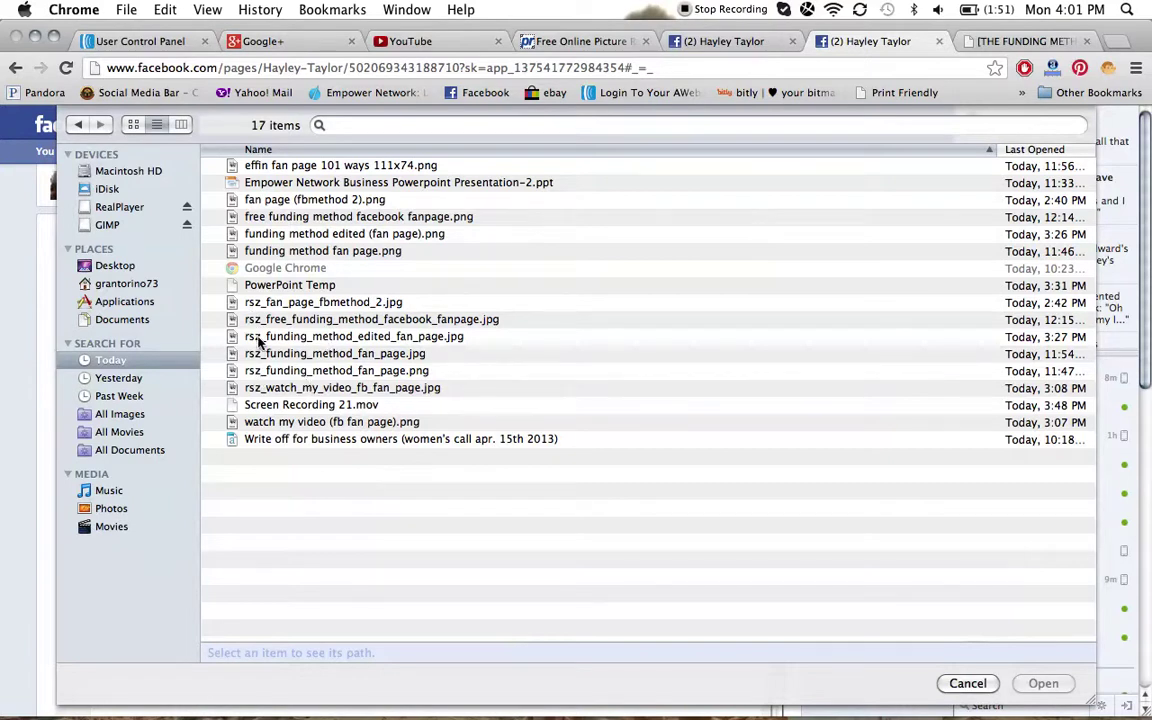
click(355, 338)
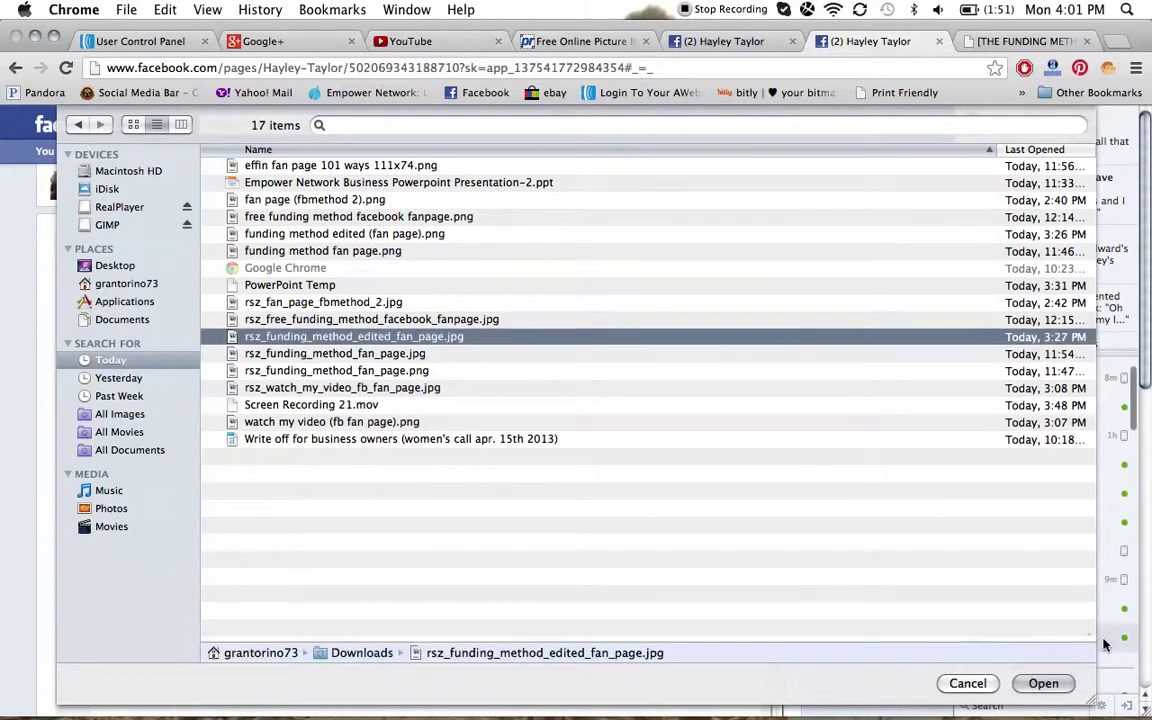
click(1043, 683)
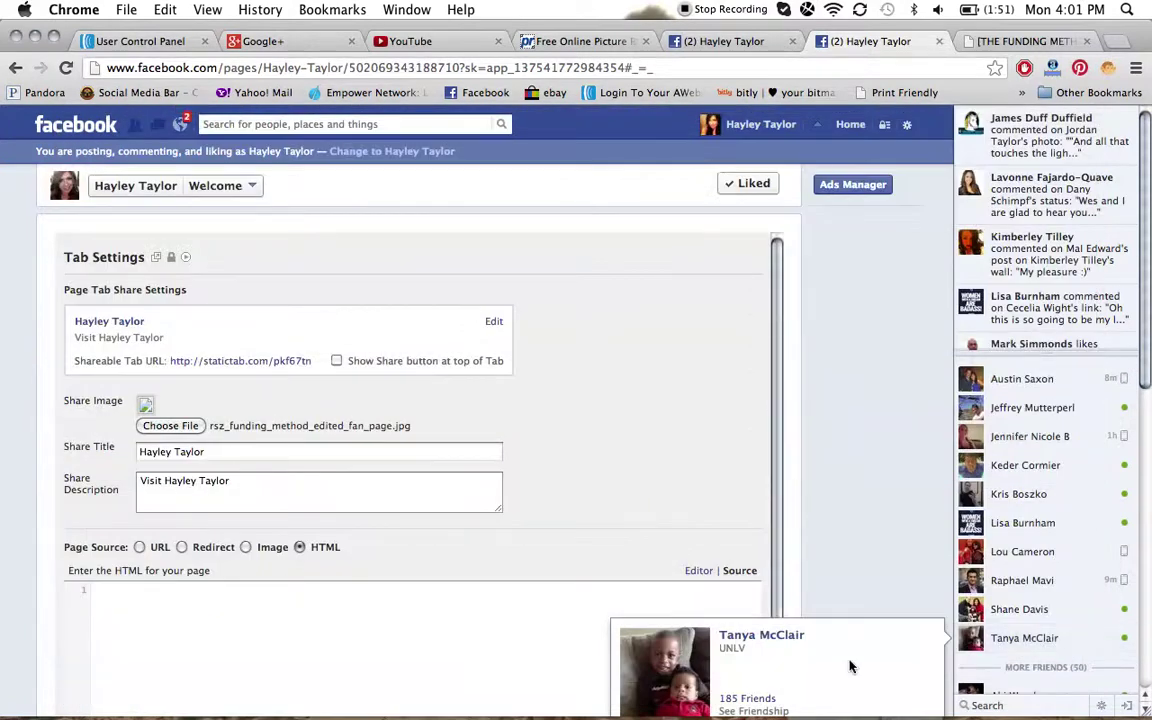
Switch the tab's page source to URL and copy the address of the funding-method landing page
scroll(564, 392, down, 4)
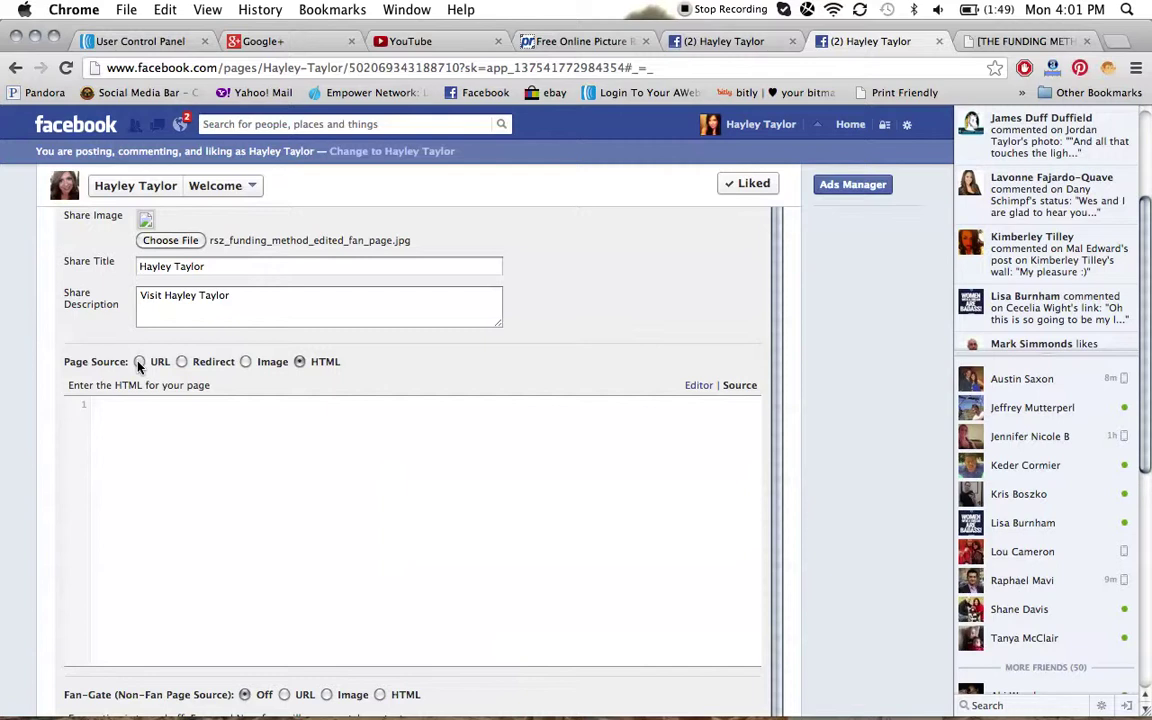
click(139, 363)
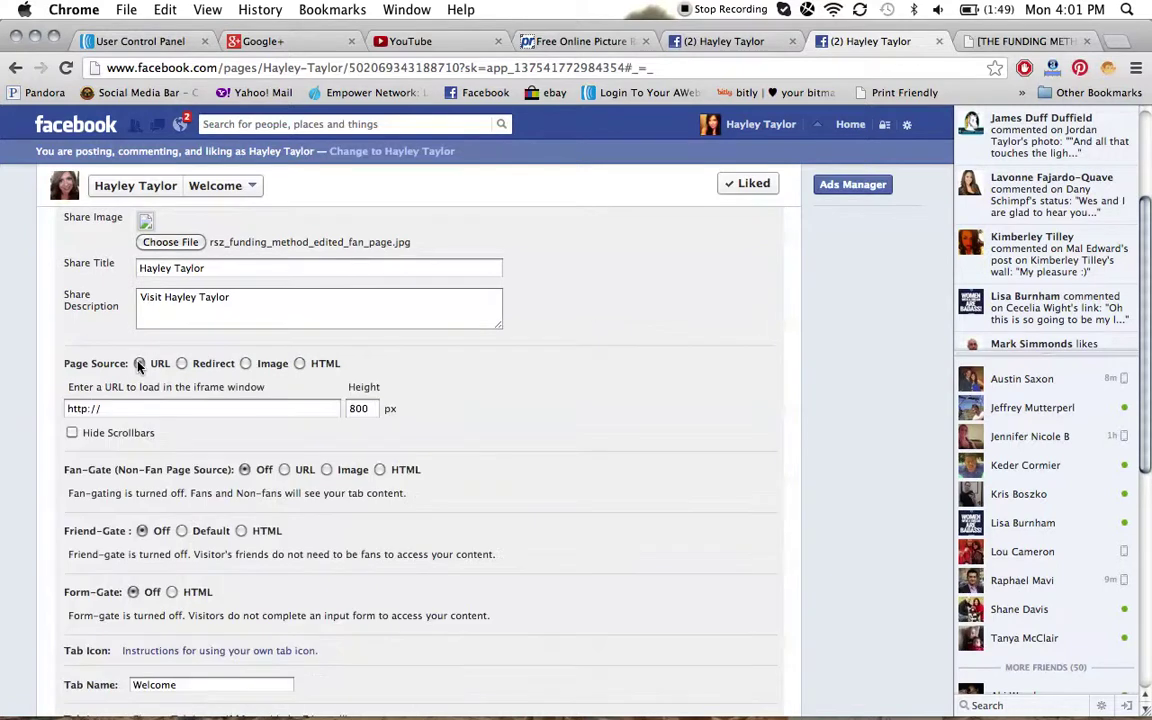
click(111, 410)
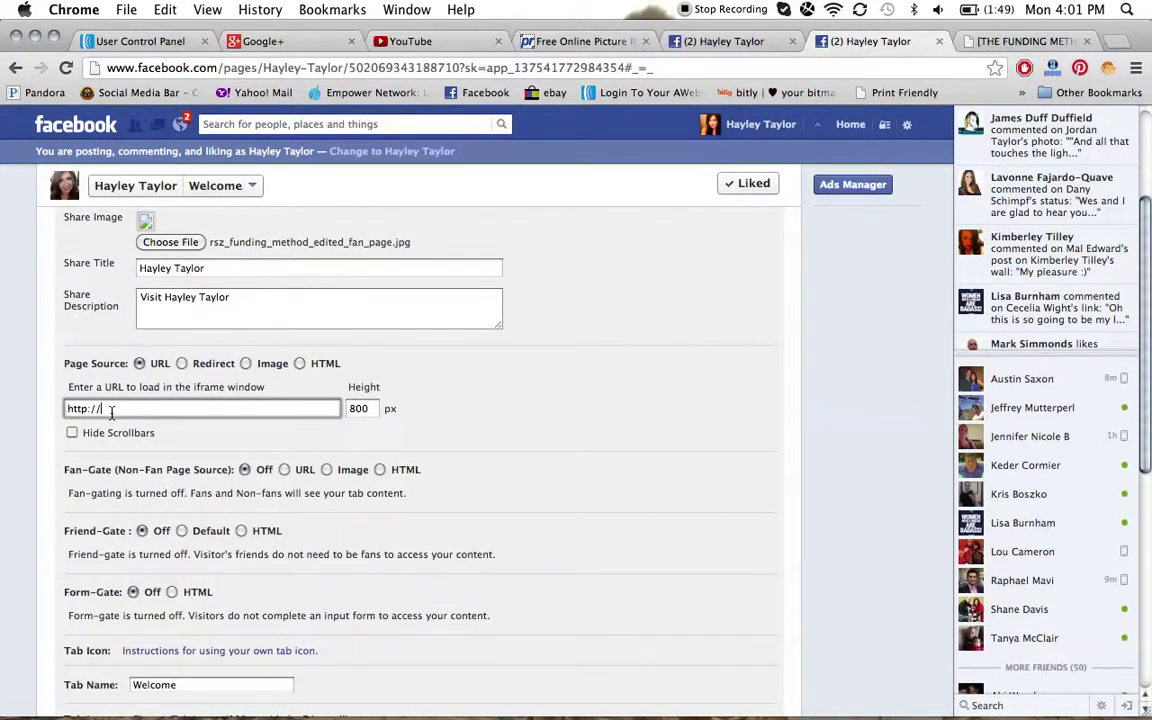
click(1028, 42)
click(420, 67)
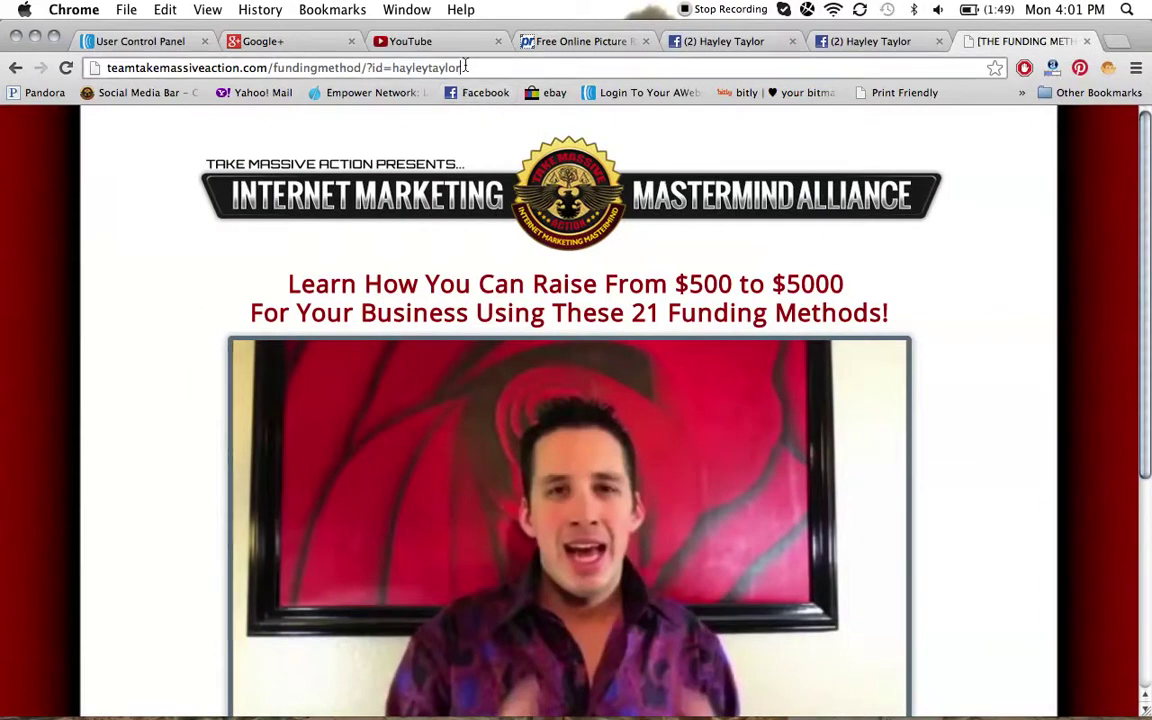
right_click(197, 68)
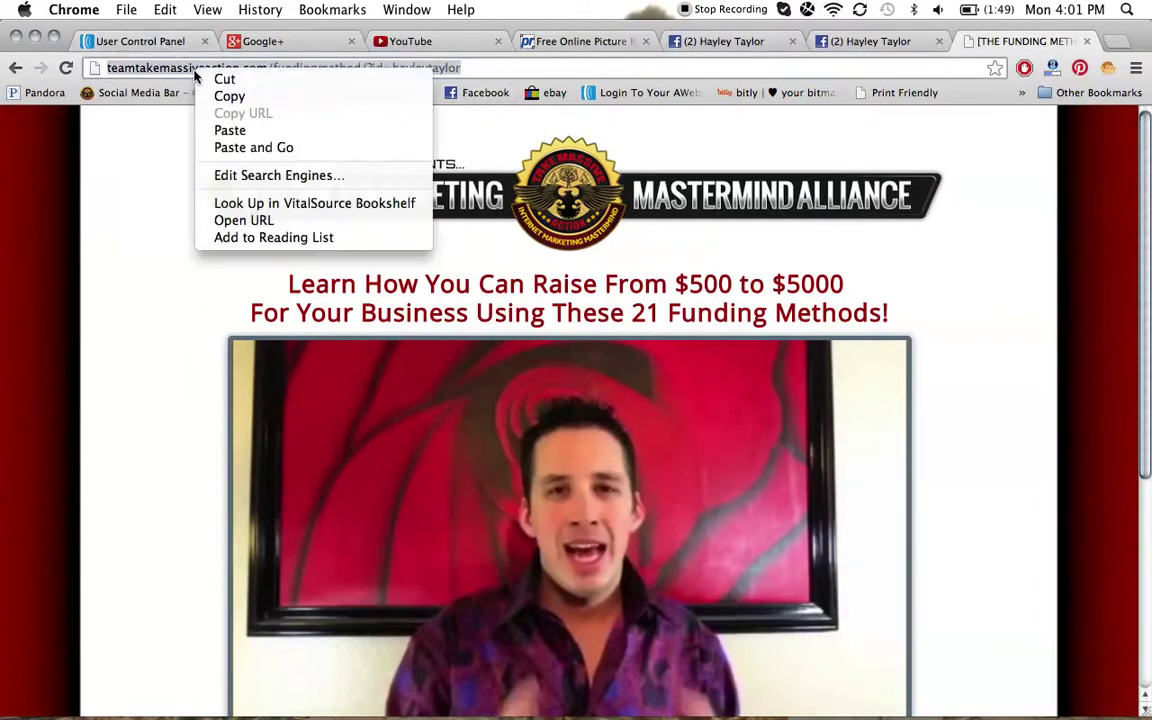
click(229, 97)
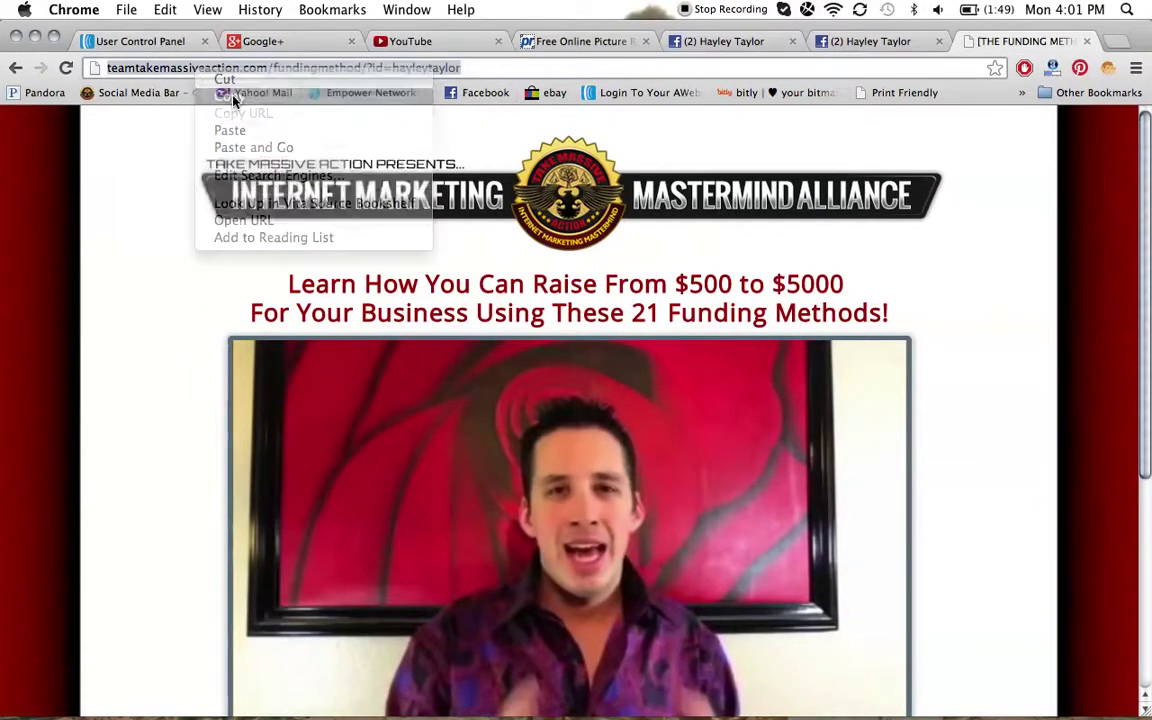
Enter the copied teamtakemassiveaction.com/fundingmethod address as the tab's iframe URL, removing the duplicate http prefix
click(850, 42)
click(121, 409)
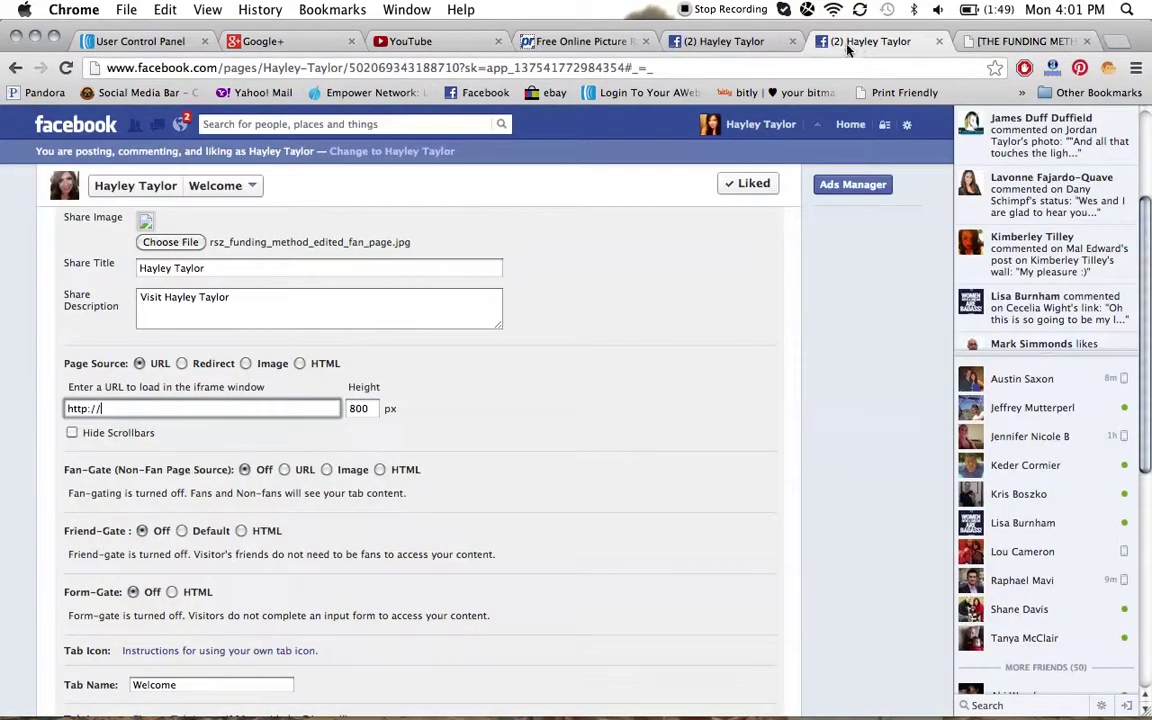
right_click(118, 411)
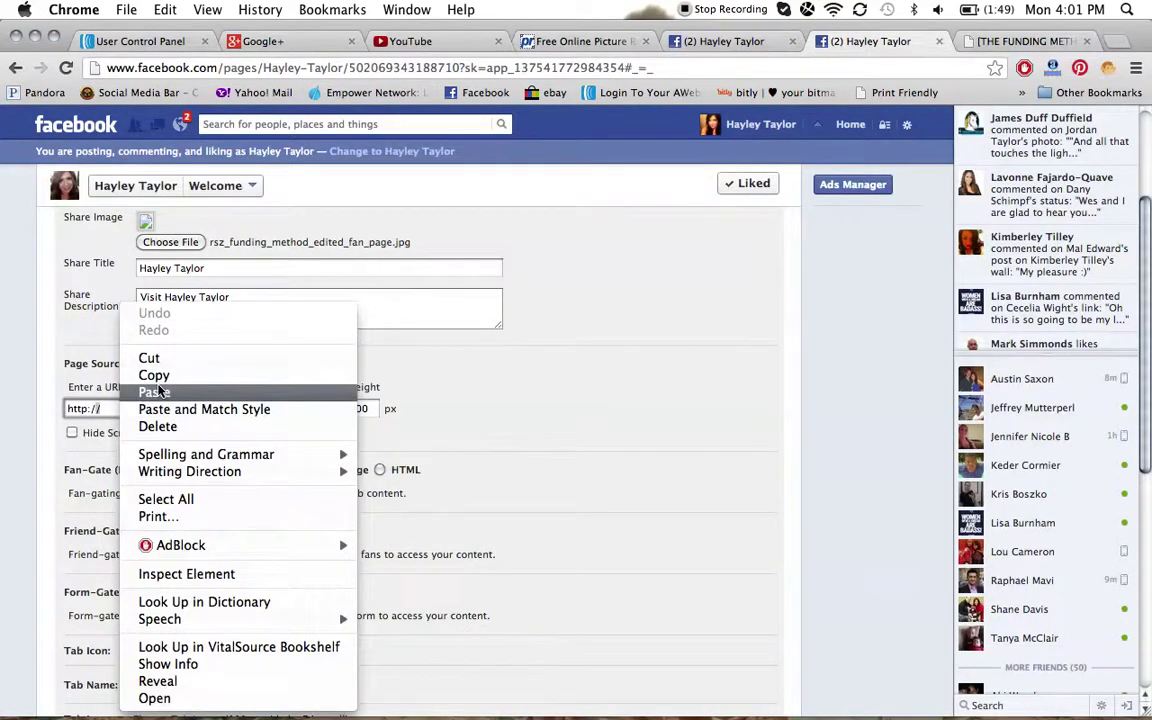
click(155, 392)
drag(97, 405, 9, 396)
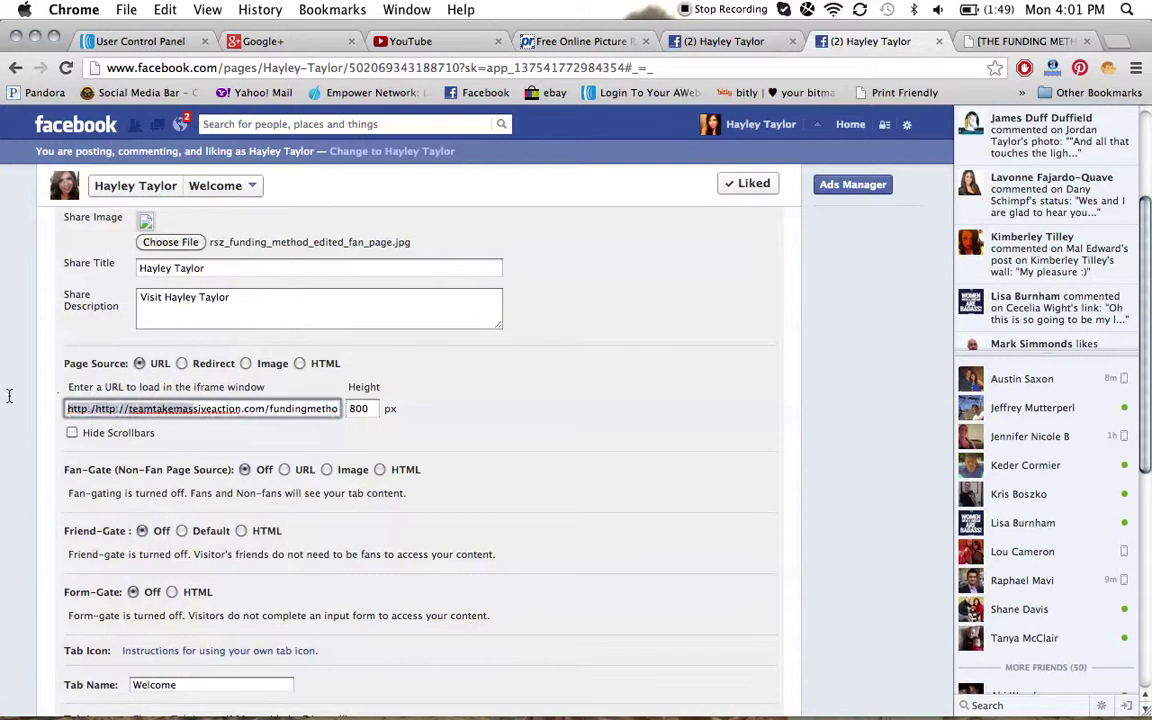
click(94, 408)
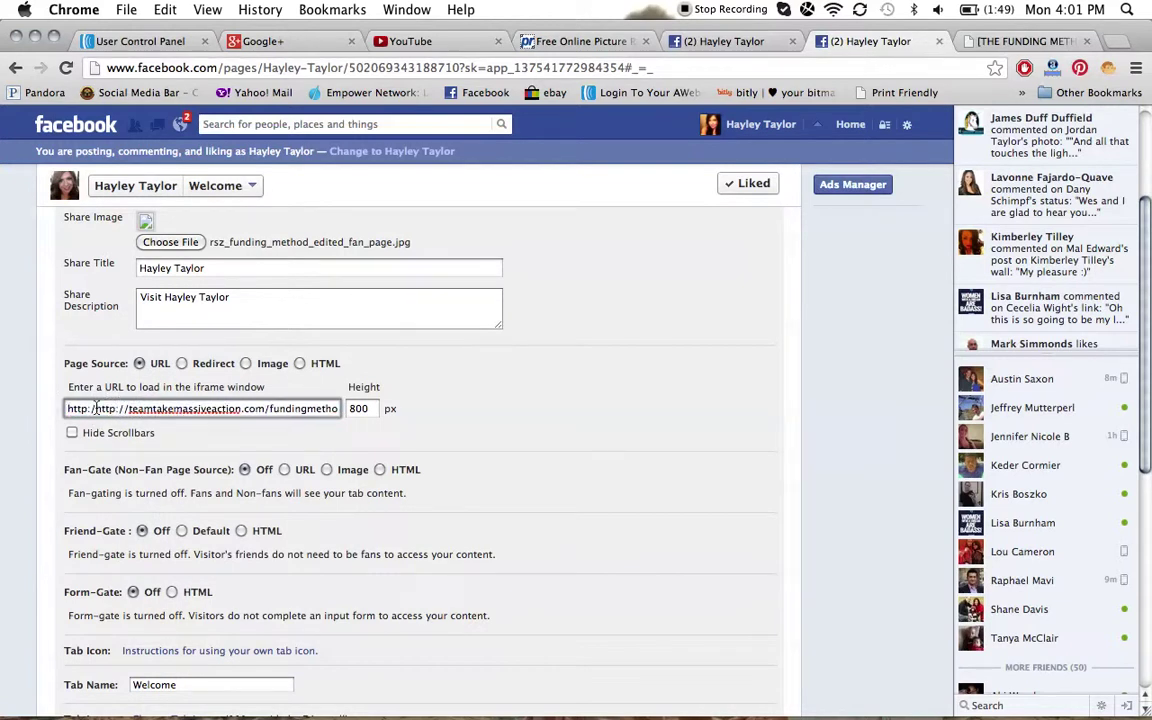
drag(96, 405, 51, 400)
key(BackSpace)
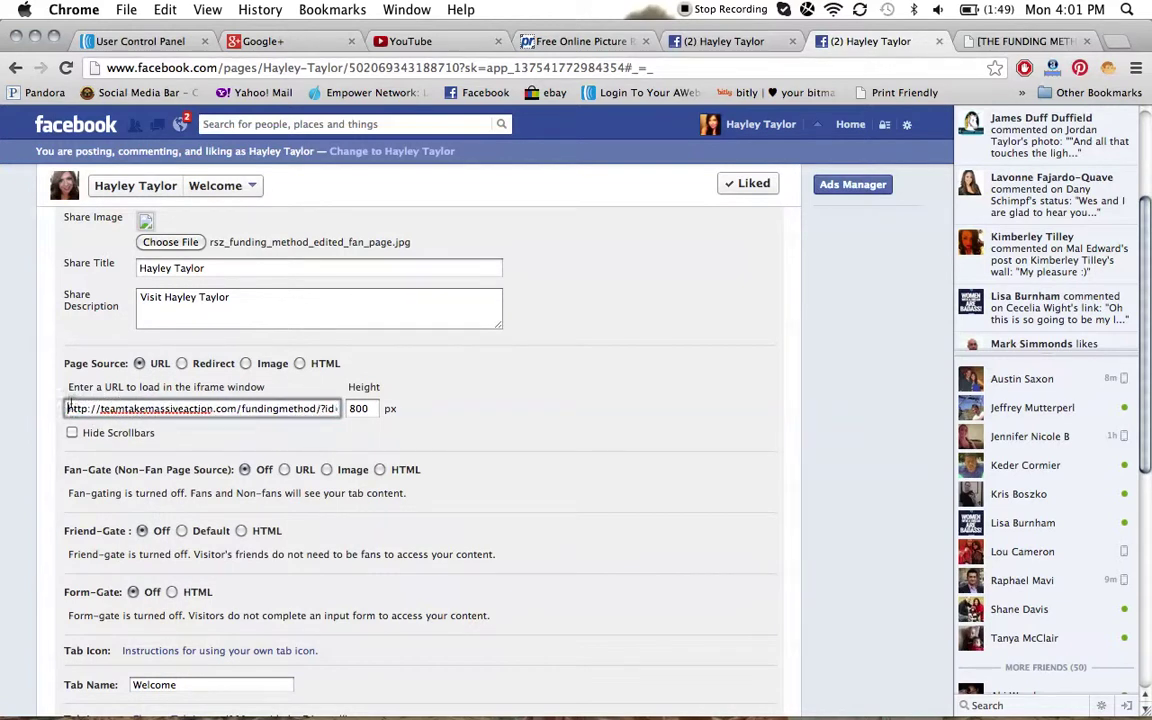
Set the iframe height to 1000 px and hide its scrollbars
click(352, 408)
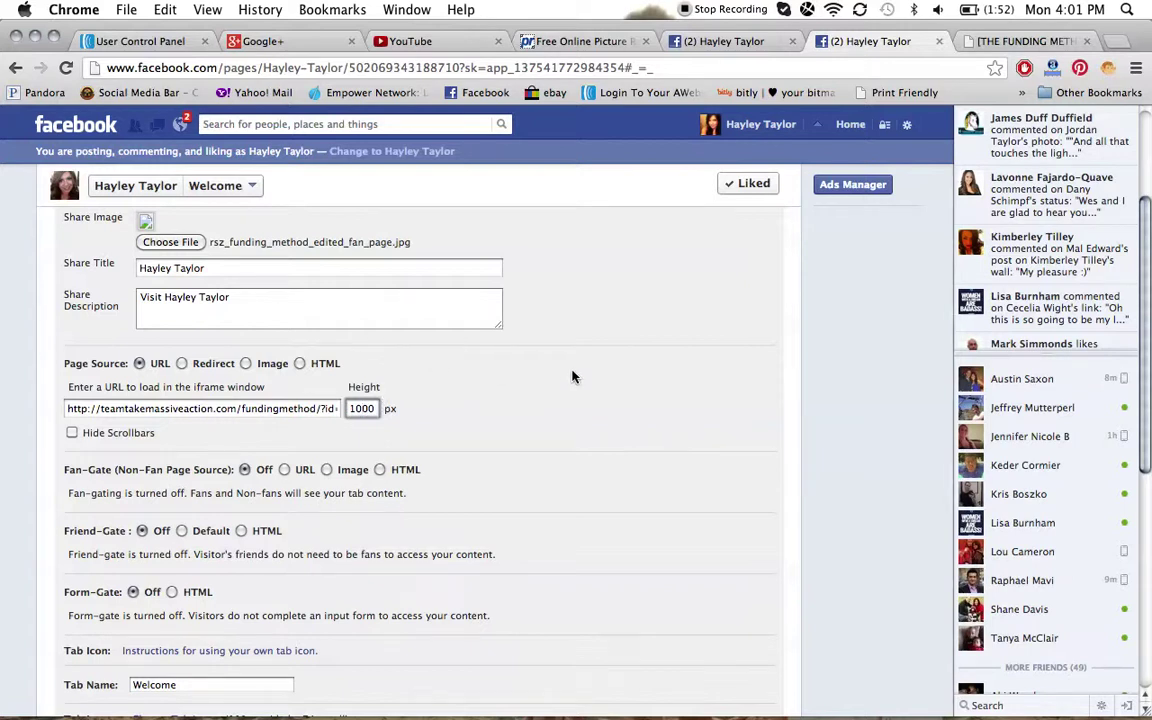
scroll(572, 377, down, 1)
click(71, 394)
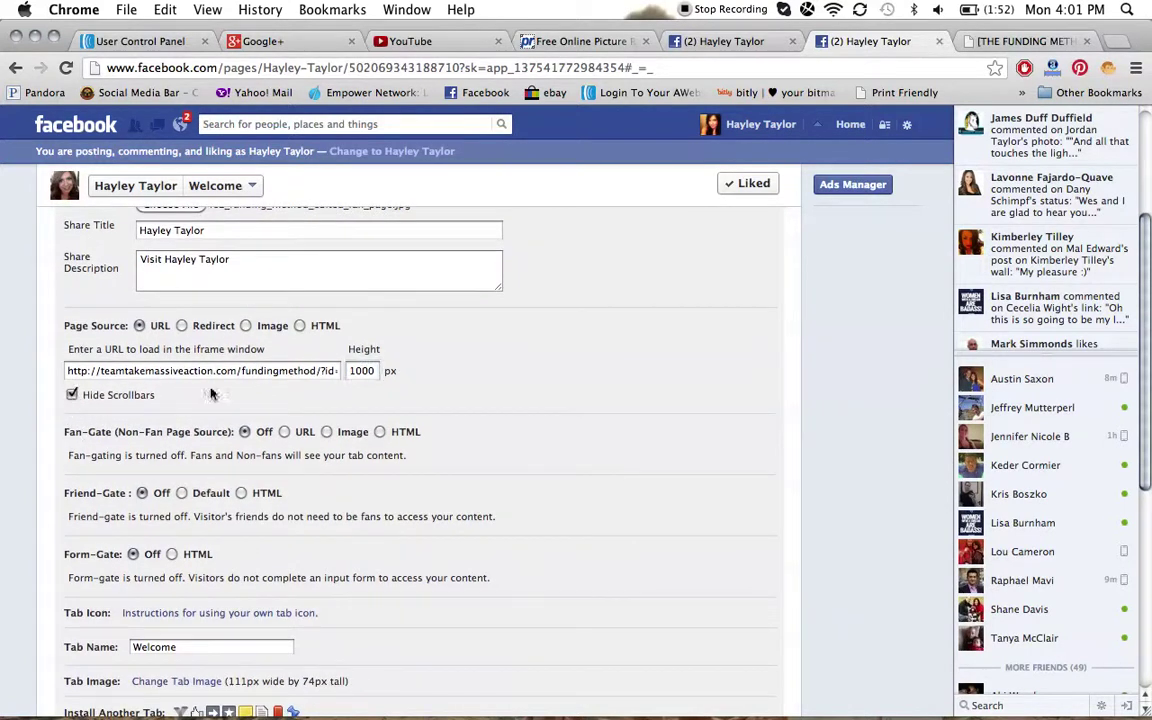
Replace the tab's name Welcome with "funding method" in the tab settings
scroll(548, 375, down, 2)
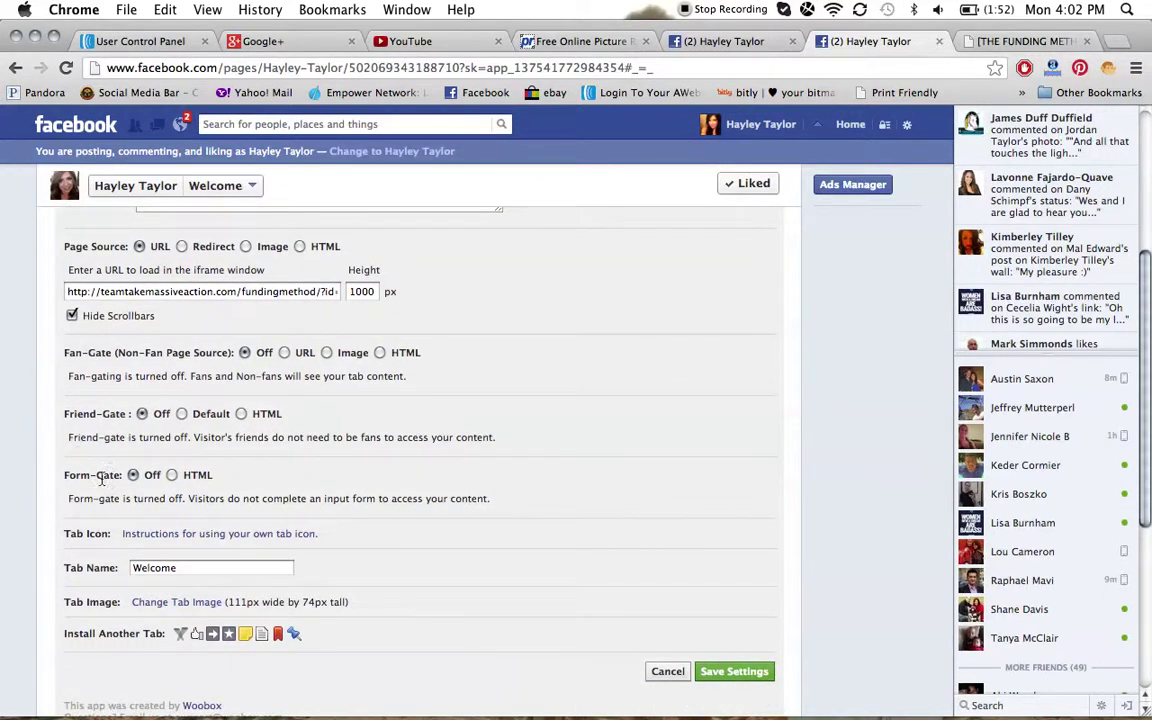
scroll(565, 423, down, 2)
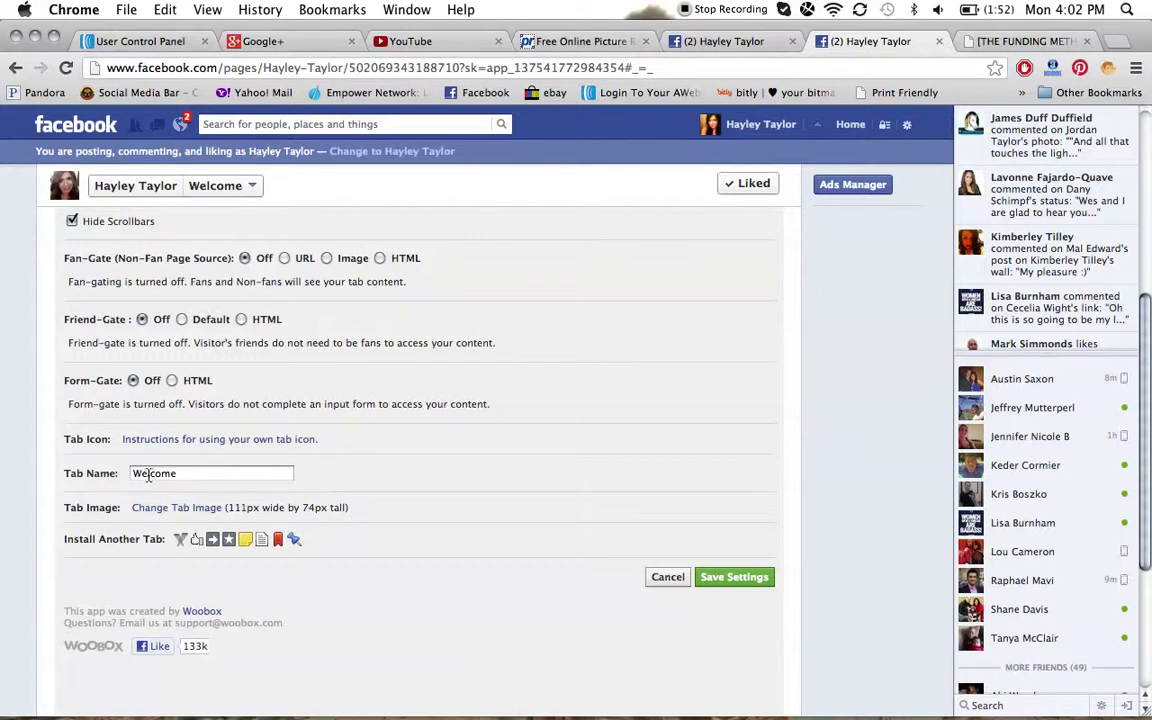
double_click(184, 477)
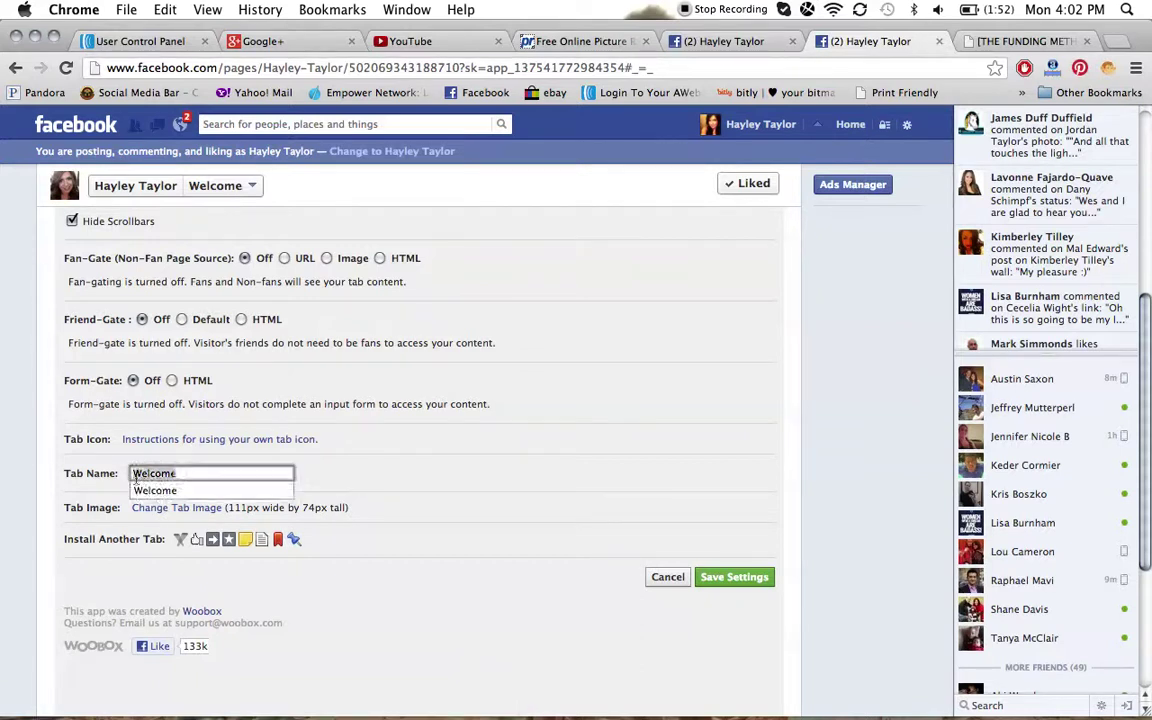
key(BackSpace)
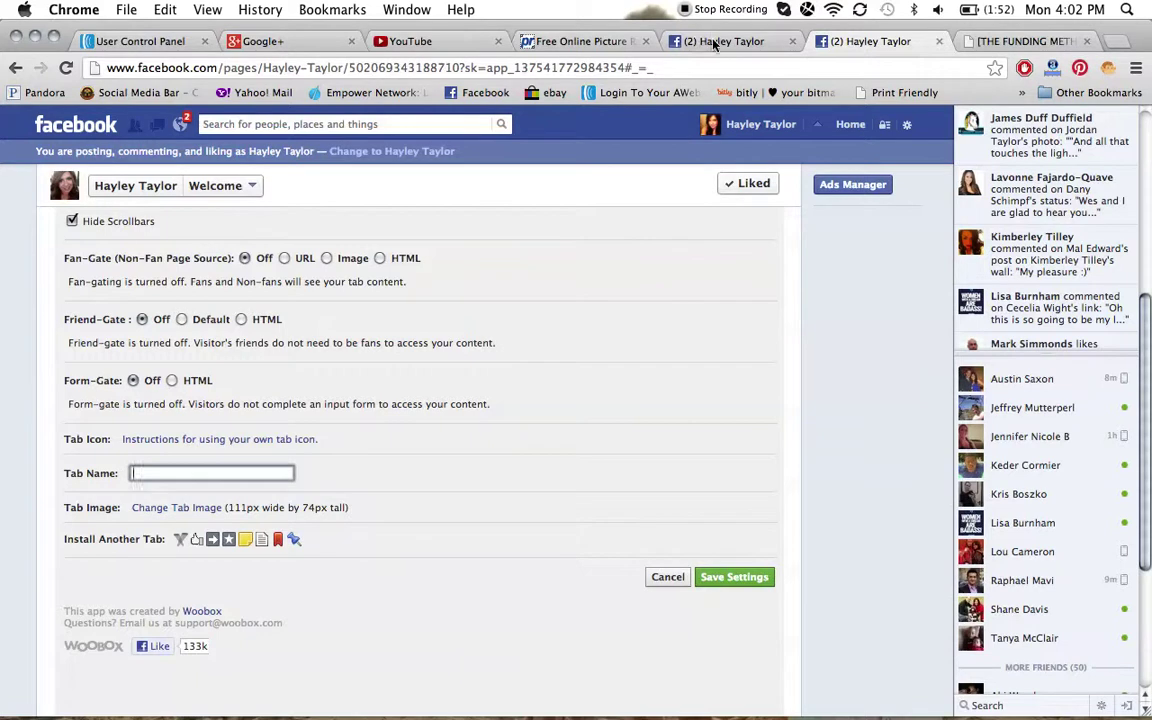
click(715, 41)
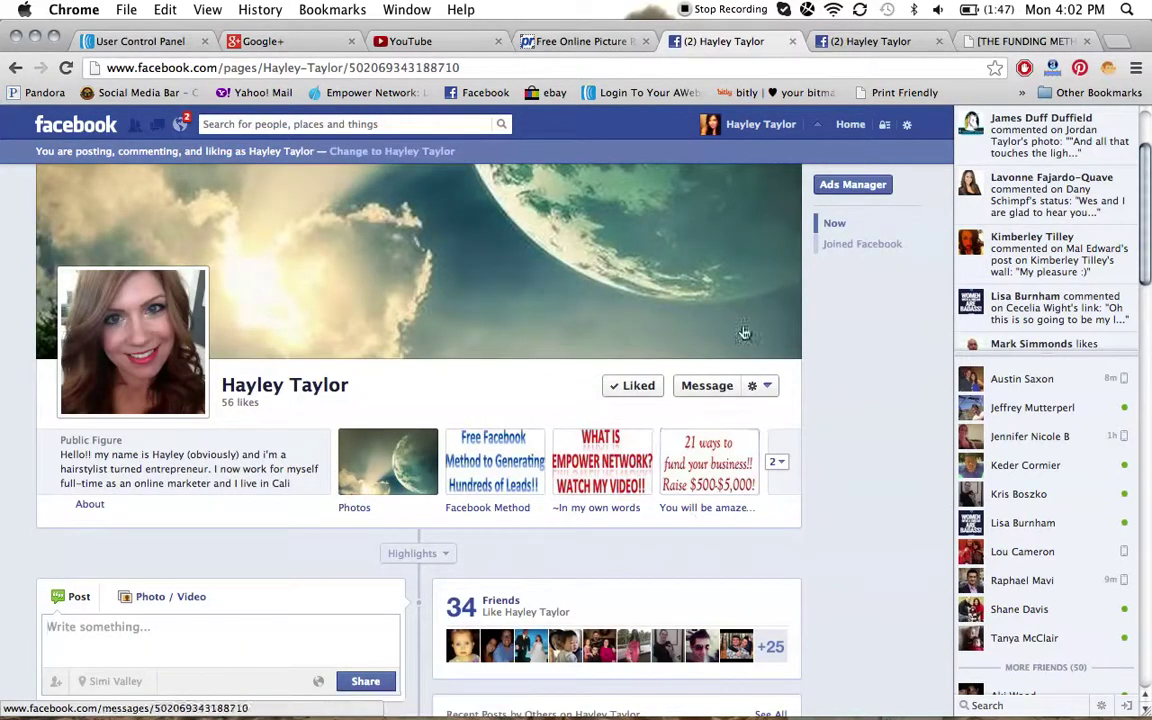
click(872, 42)
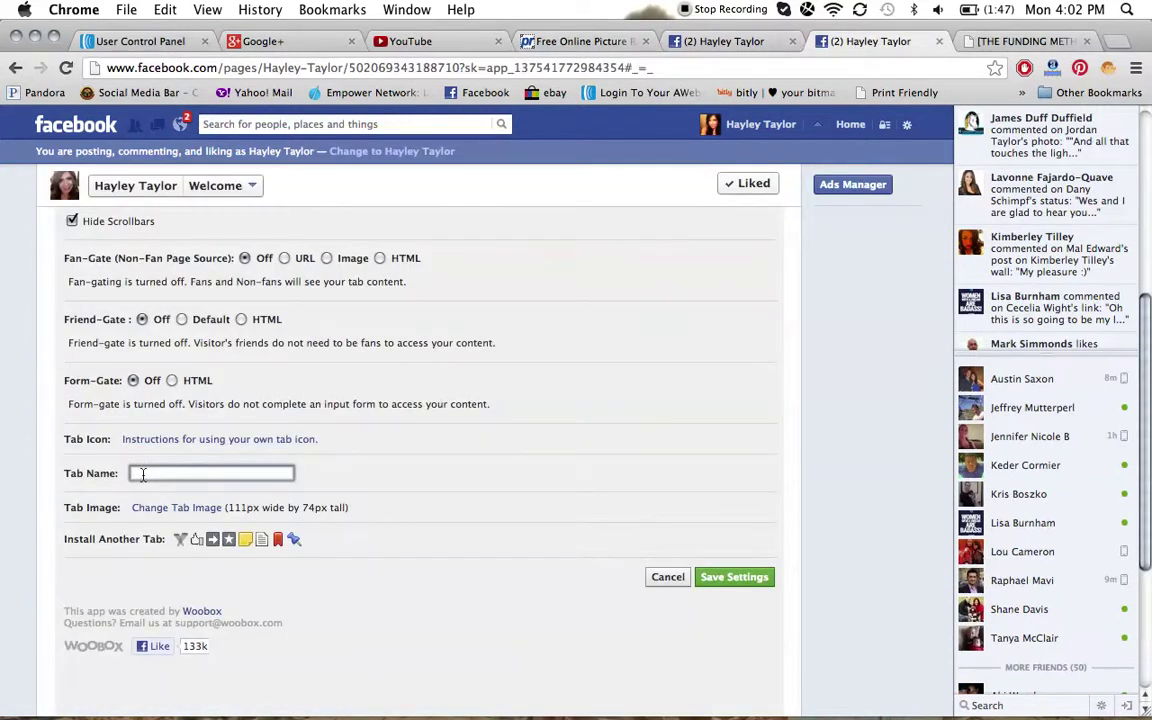
text(funding method)
Change the tab image to today's rsz_funding_method_edited_fan_page.jpg
click(162, 509)
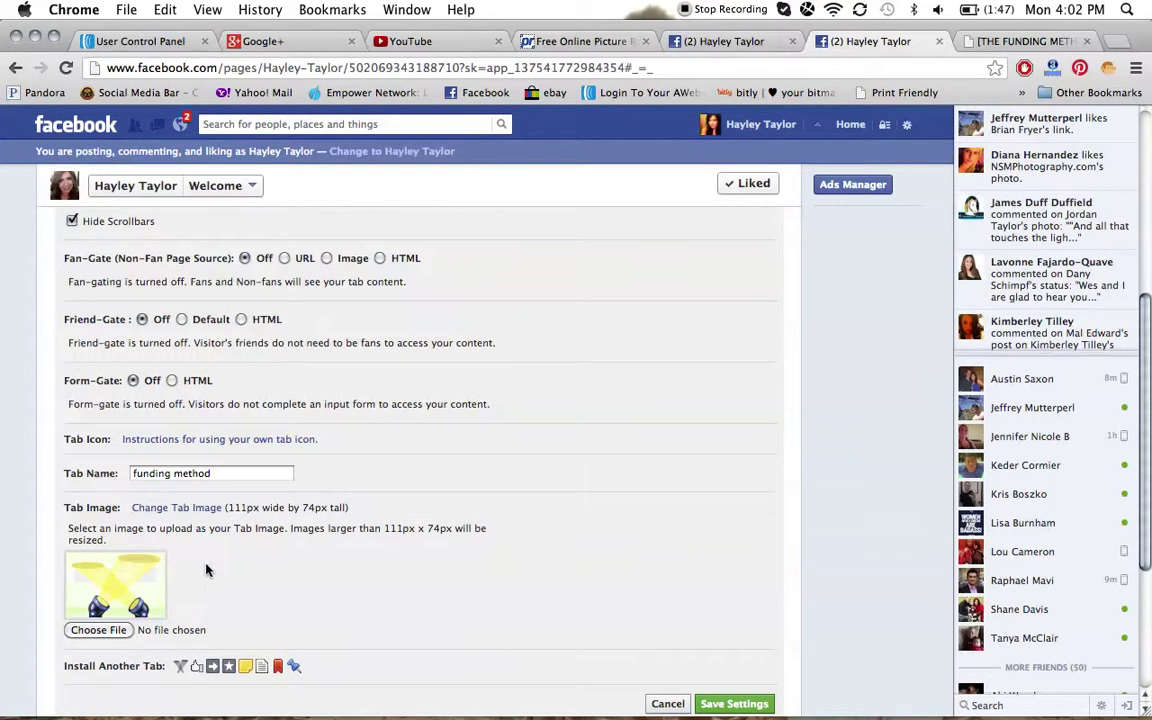
scroll(250, 520, down, 2)
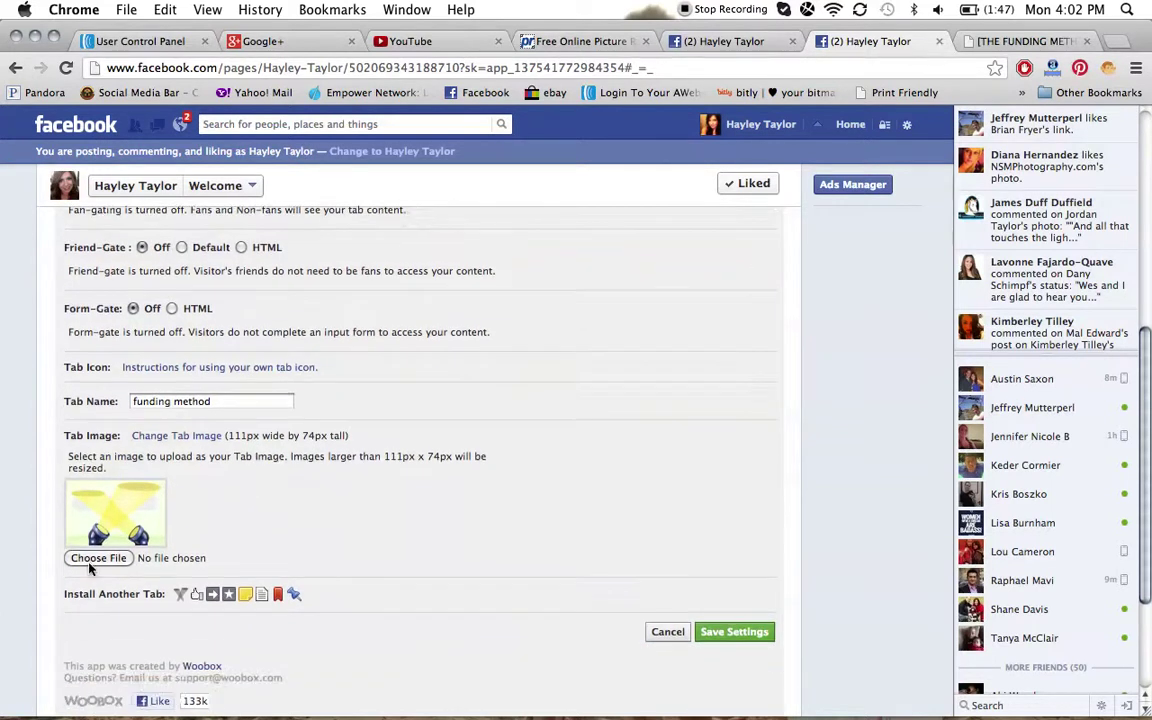
click(90, 559)
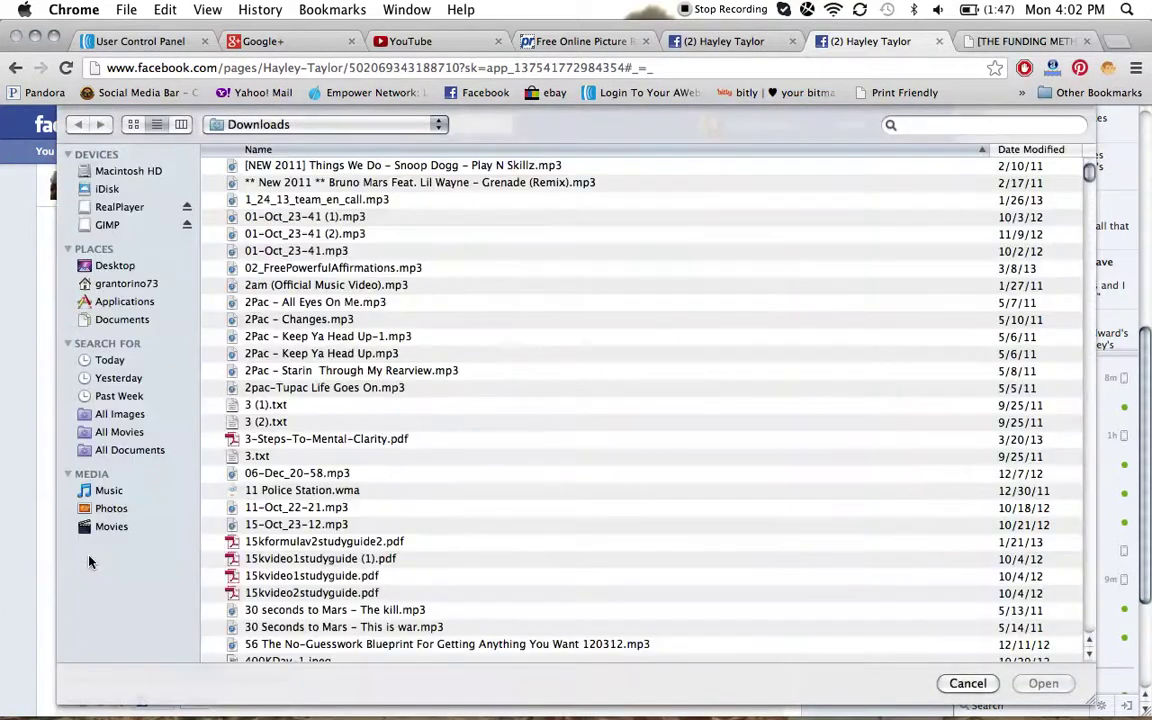
click(82, 360)
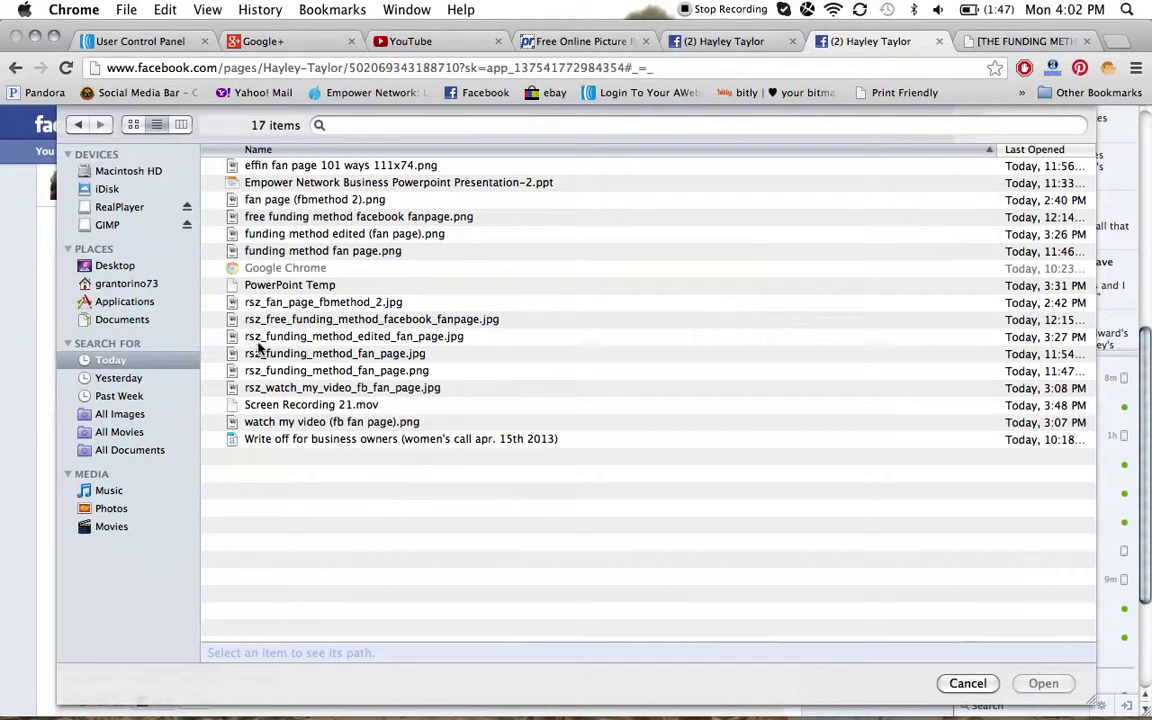
click(386, 338)
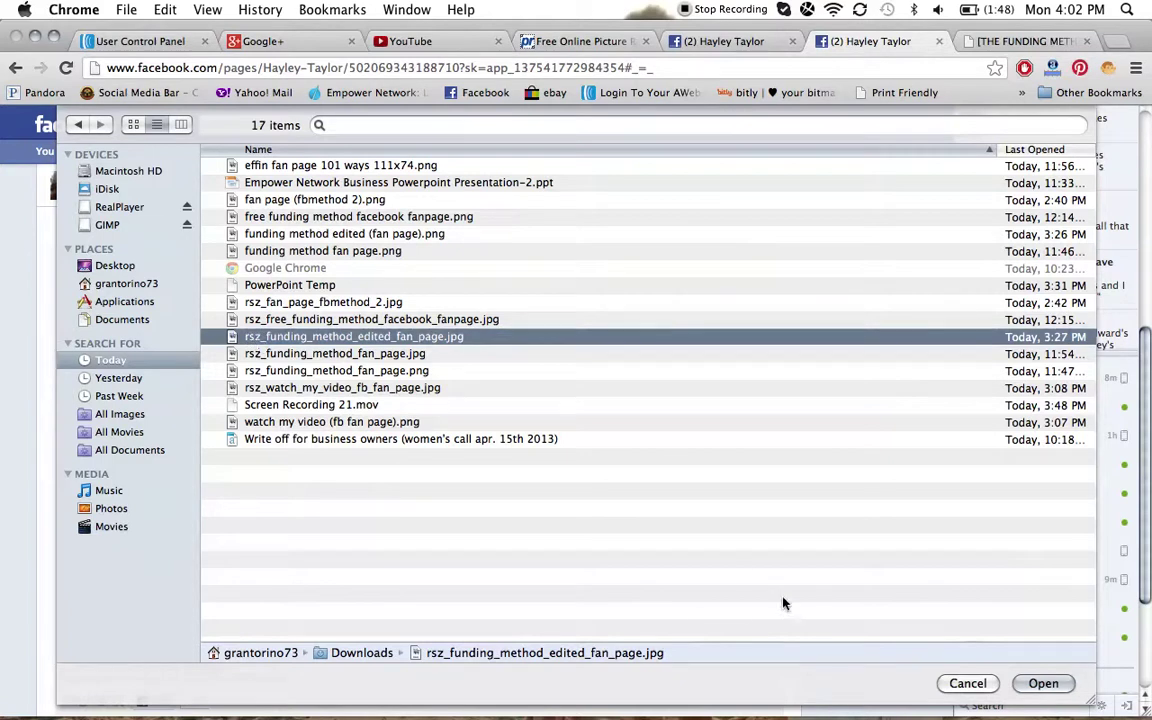
click(1041, 685)
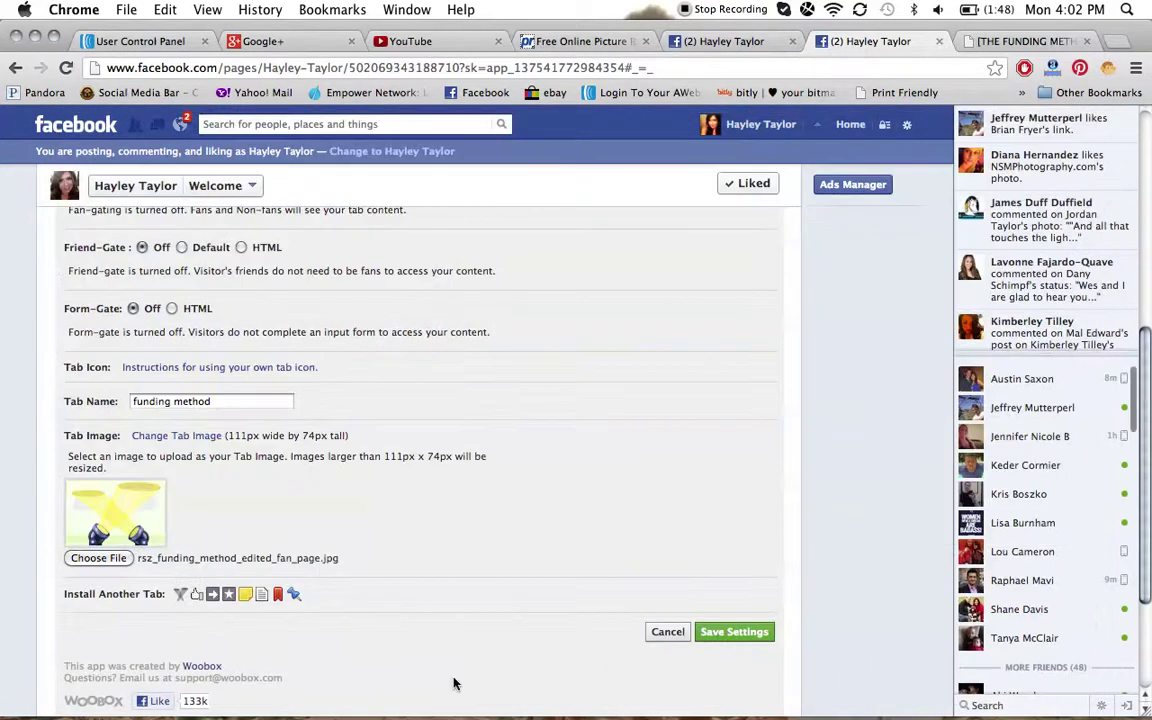
Save the tab settings, allow Woobox Custom Tab to manage the pages, and view the tab
click(716, 644)
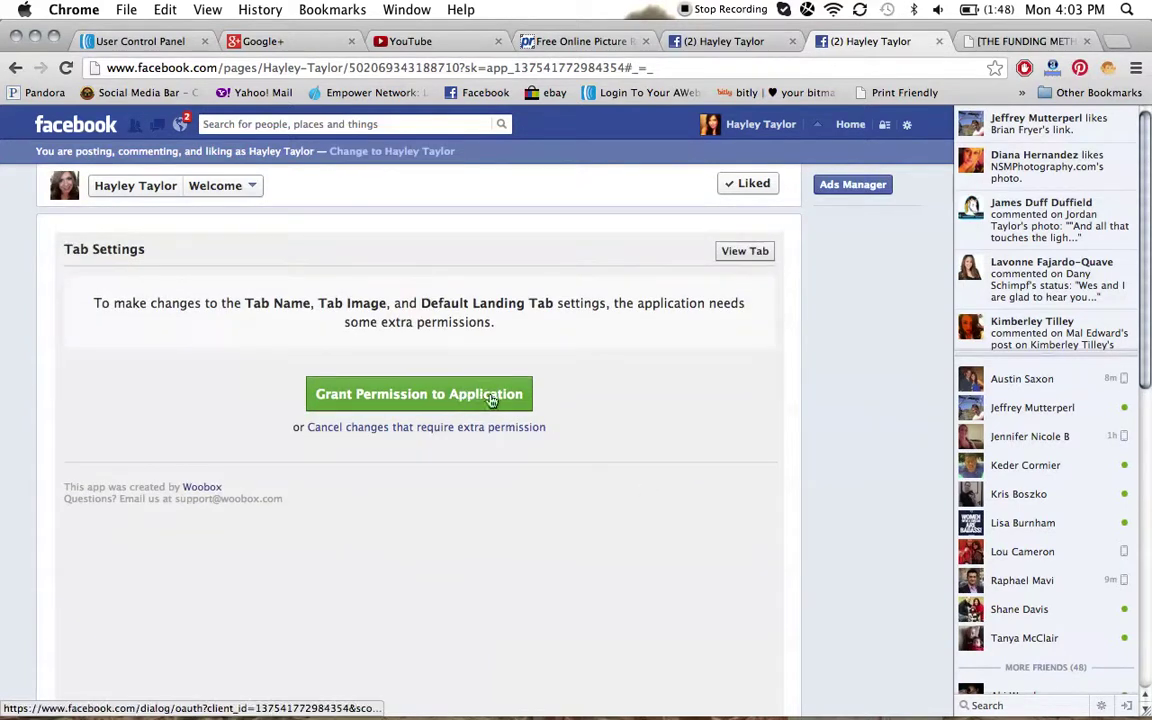
click(424, 399)
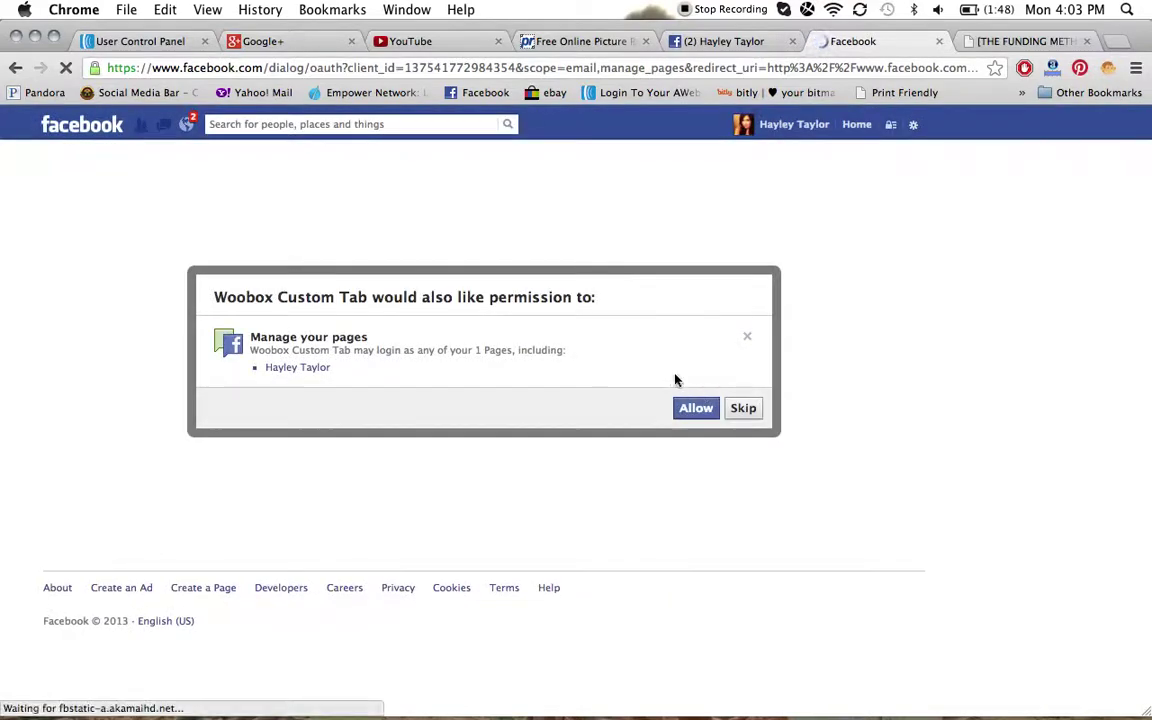
click(685, 409)
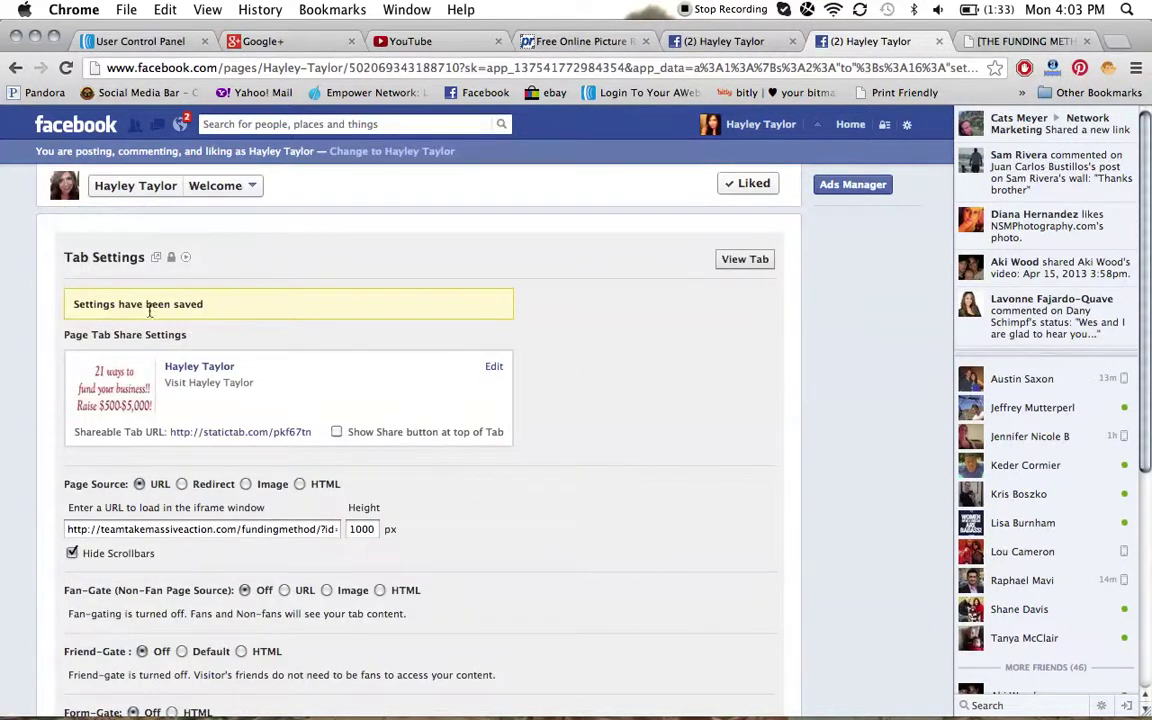
click(745, 263)
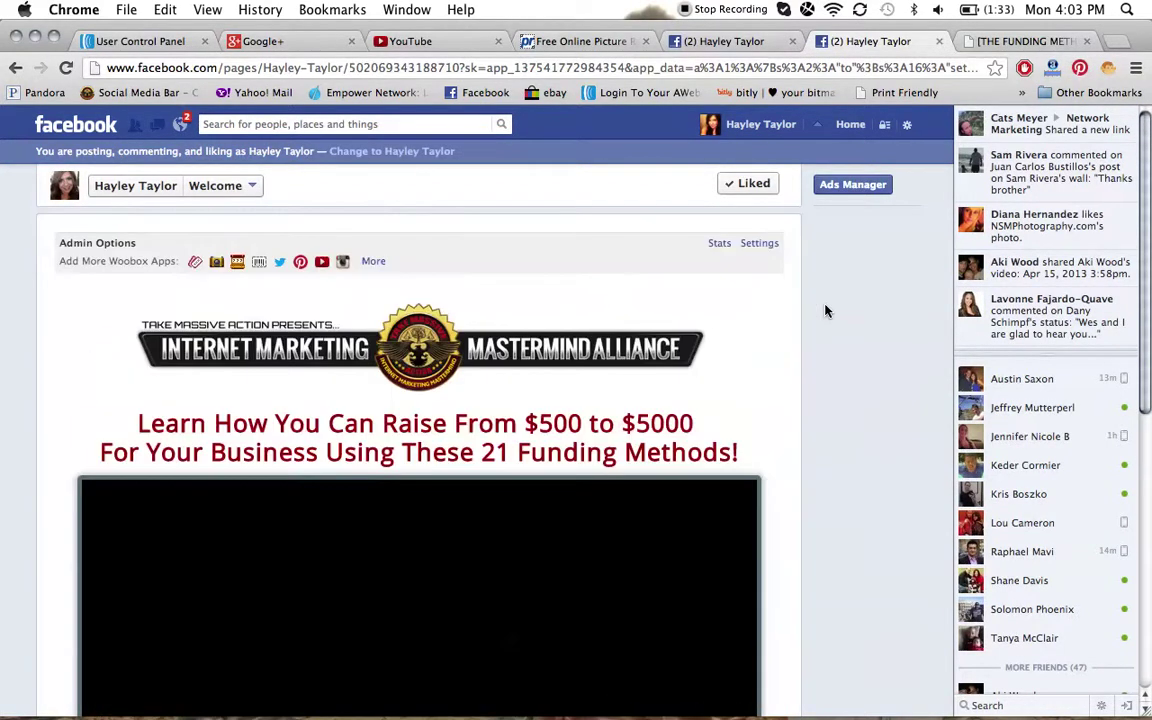
Return to the fan page, expand its app thumbnails and look at the position-swap options of the funding method tab
click(146, 187)
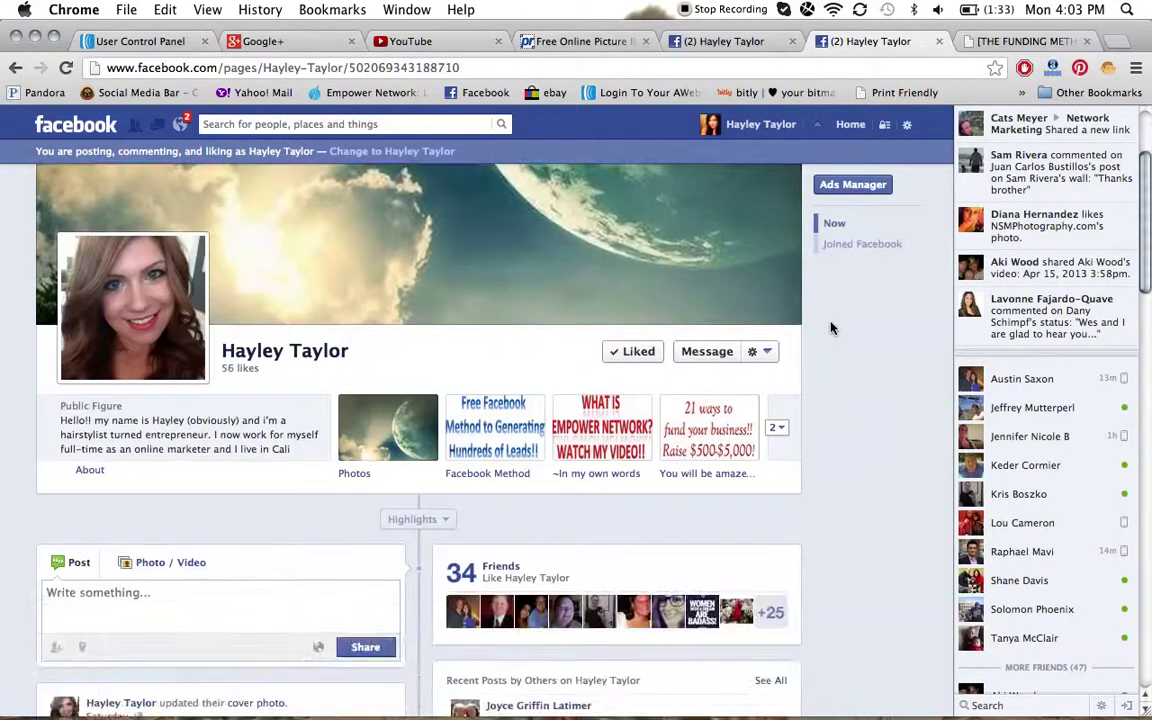
click(777, 428)
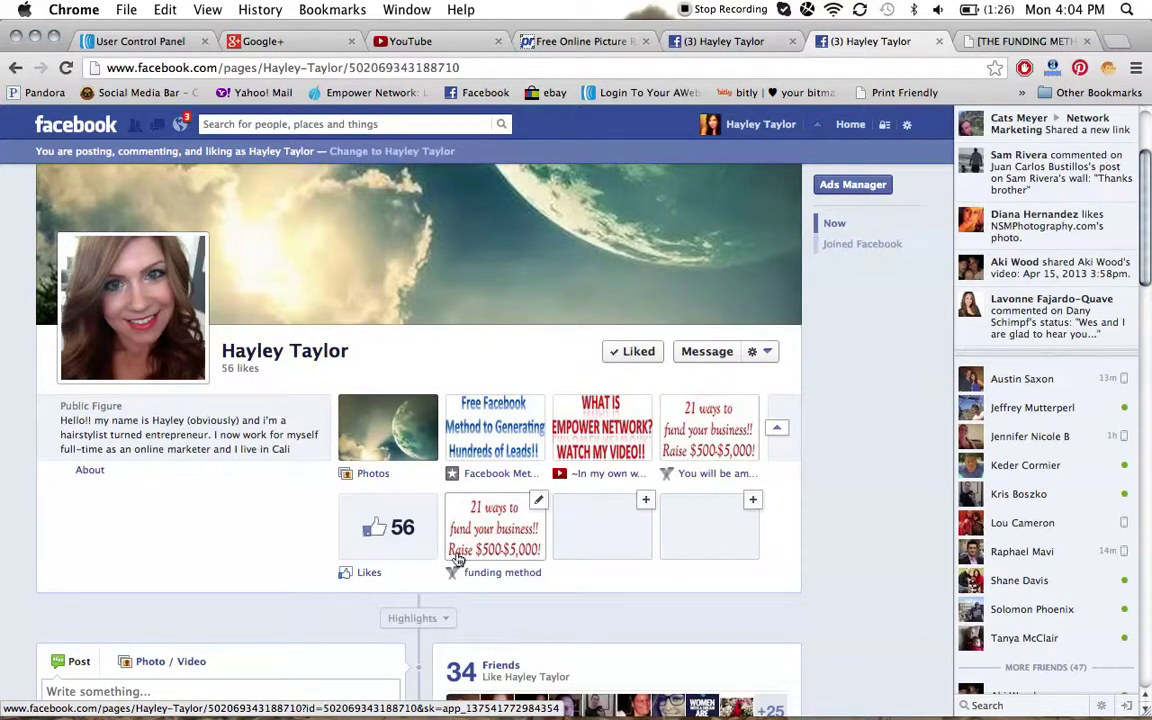
click(538, 503)
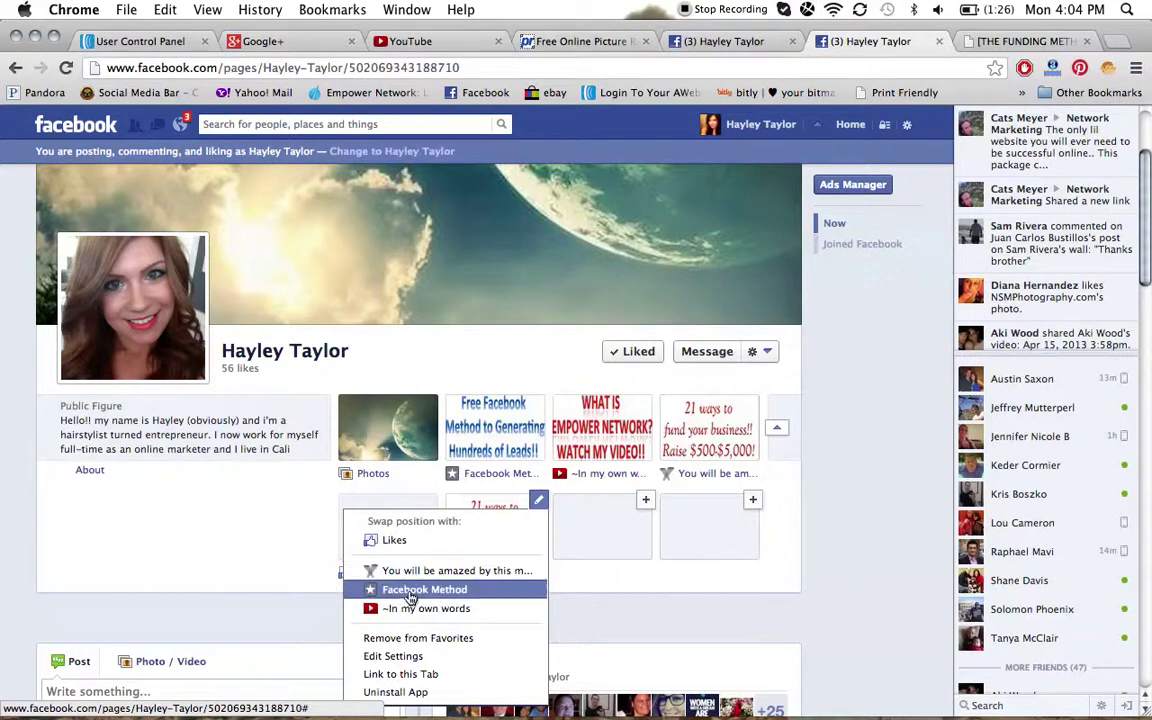
click(597, 583)
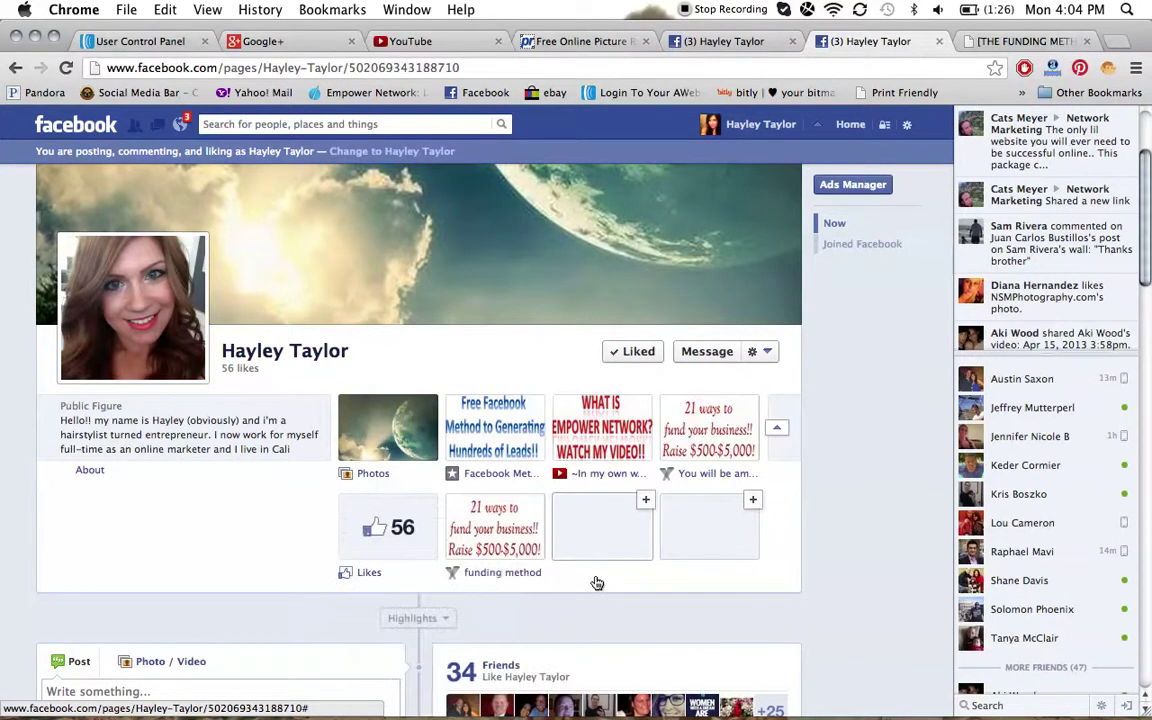
Open the funding method tab from the fan page and examine its headline, video and sign-up form
click(507, 524)
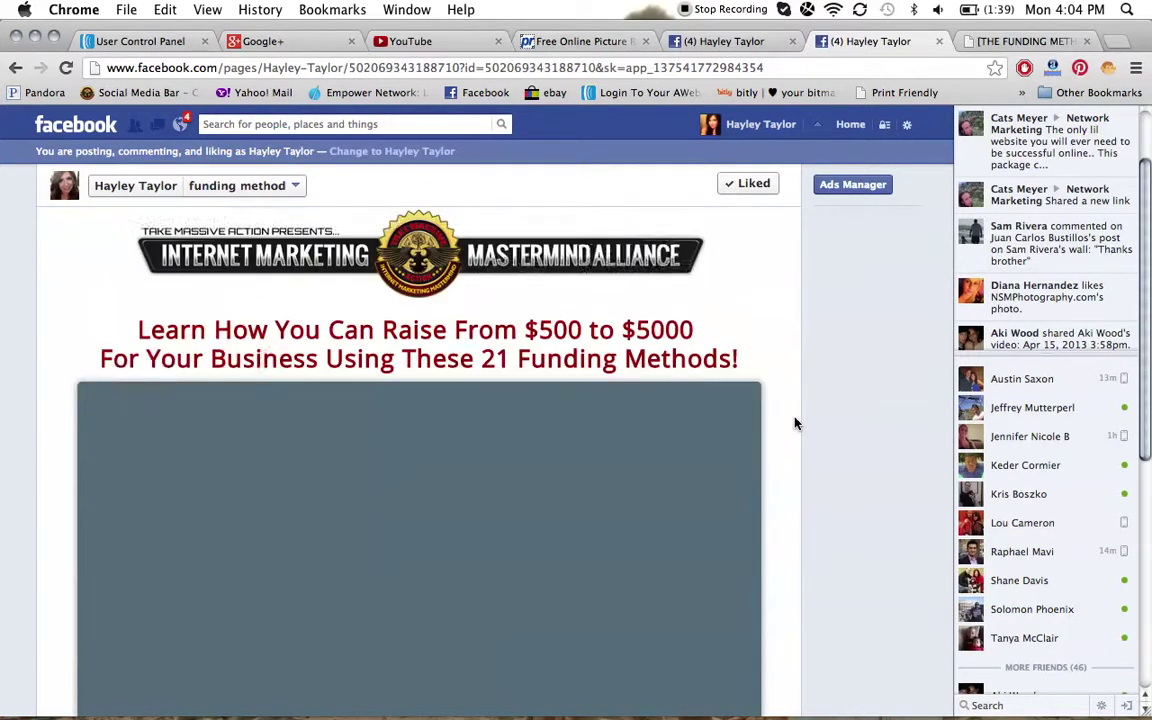
scroll(795, 424, down, 3)
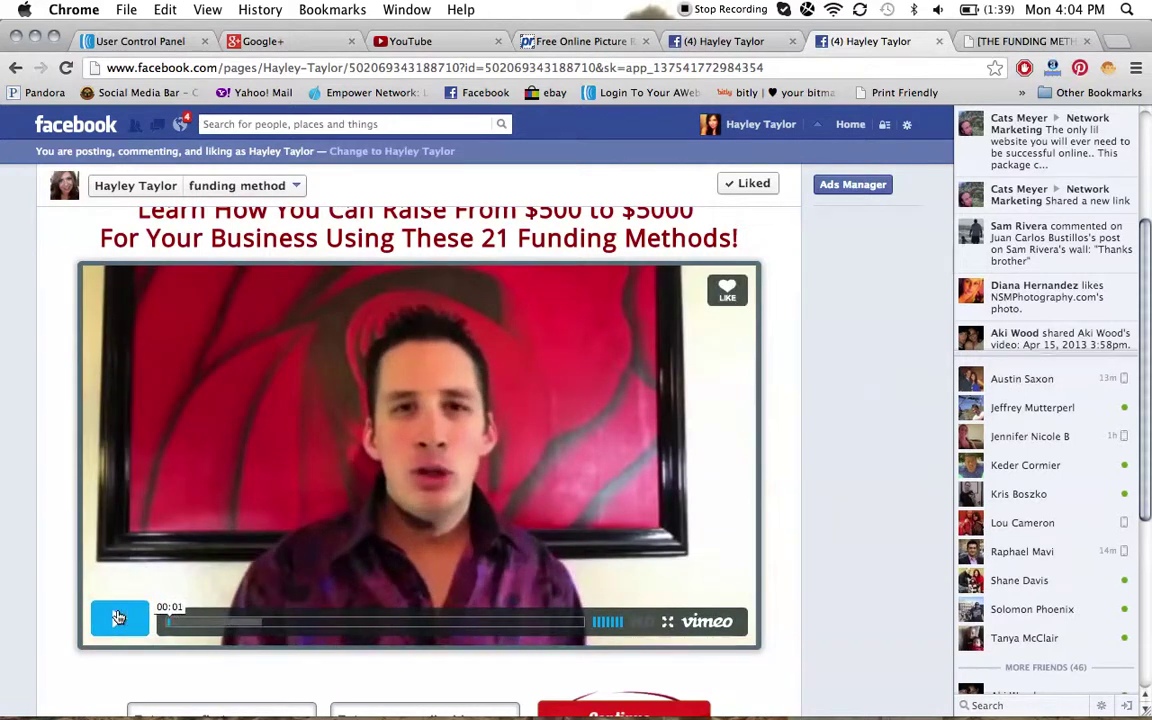
scroll(829, 390, down, 4)
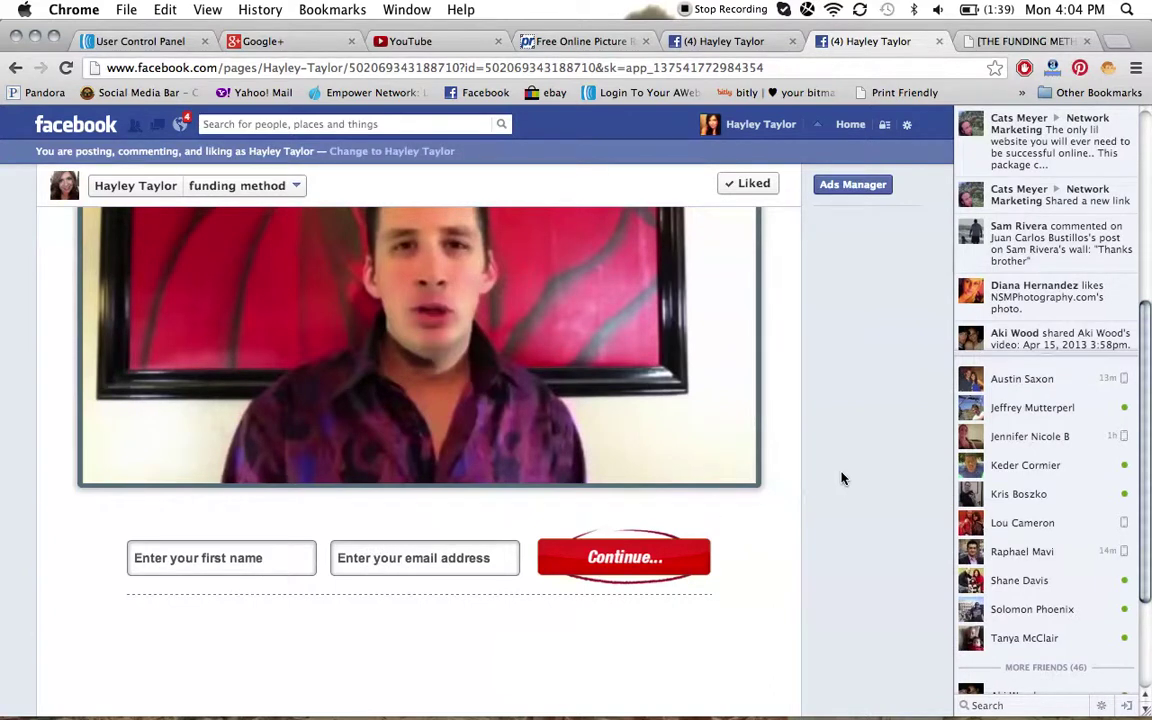
scroll(841, 478, up, 4)
scroll(841, 478, down, 3)
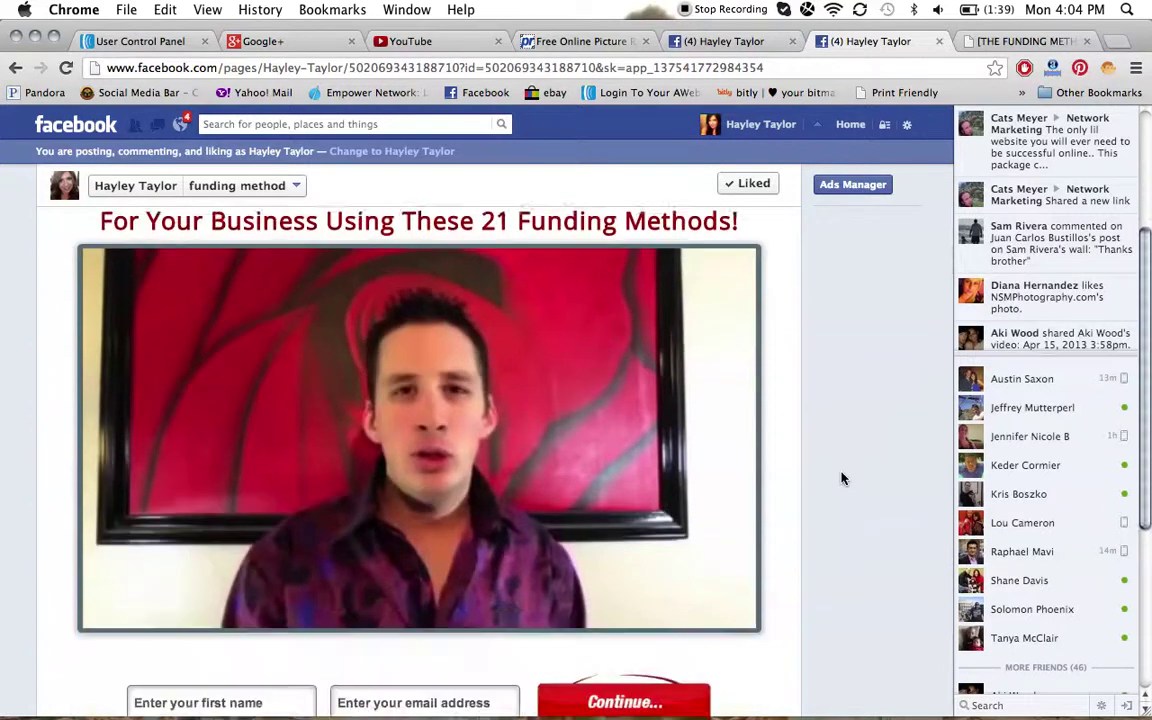
scroll(841, 478, up, 2)
scroll(841, 478, up, 4)
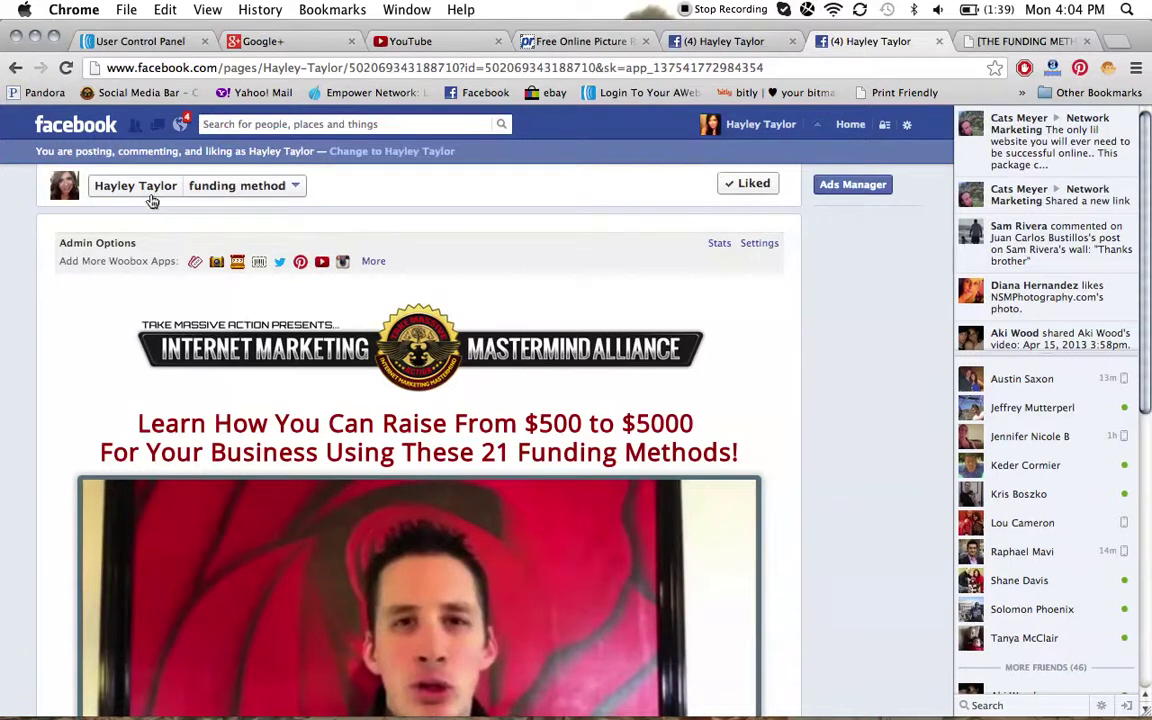
Go back to the fan page's expanded apps and add Static Iframe Tab to the first empty favorites slot
click(150, 194)
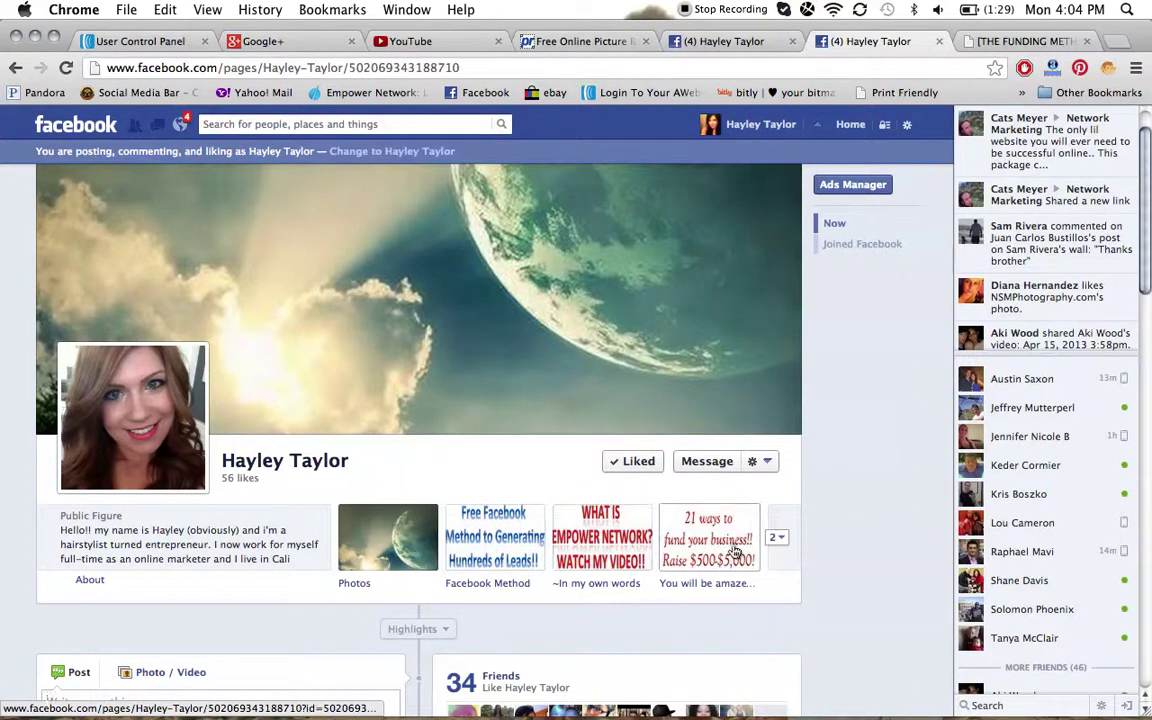
click(780, 545)
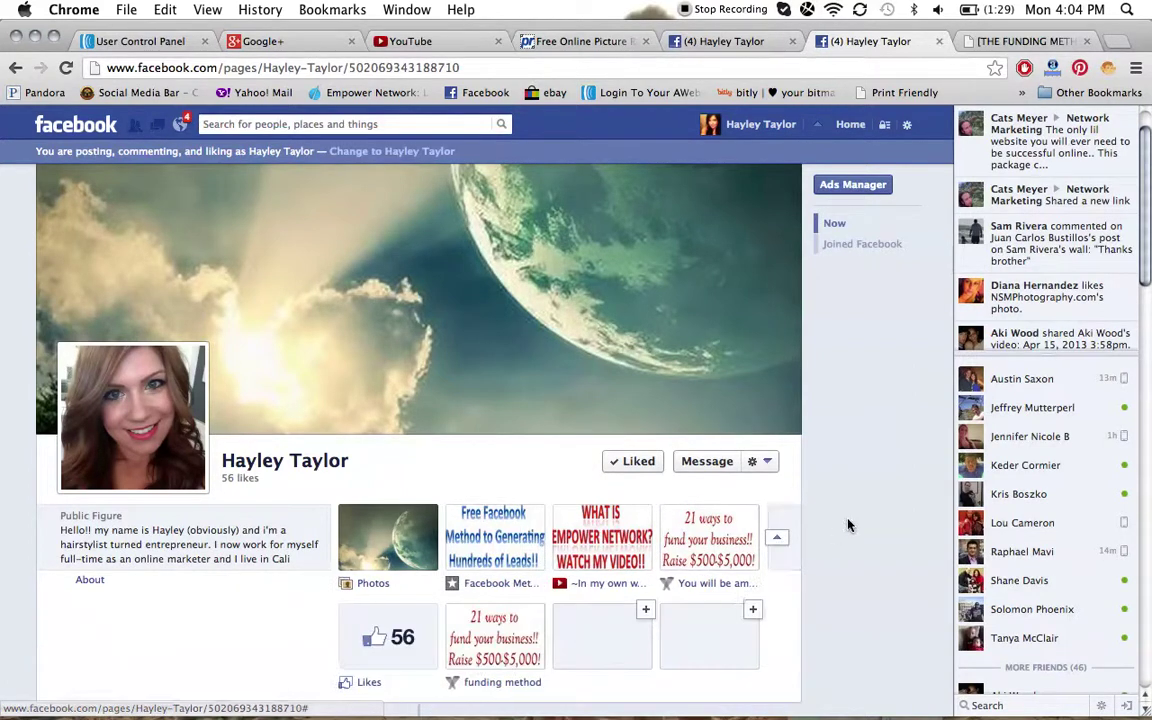
scroll(848, 525, down, 2)
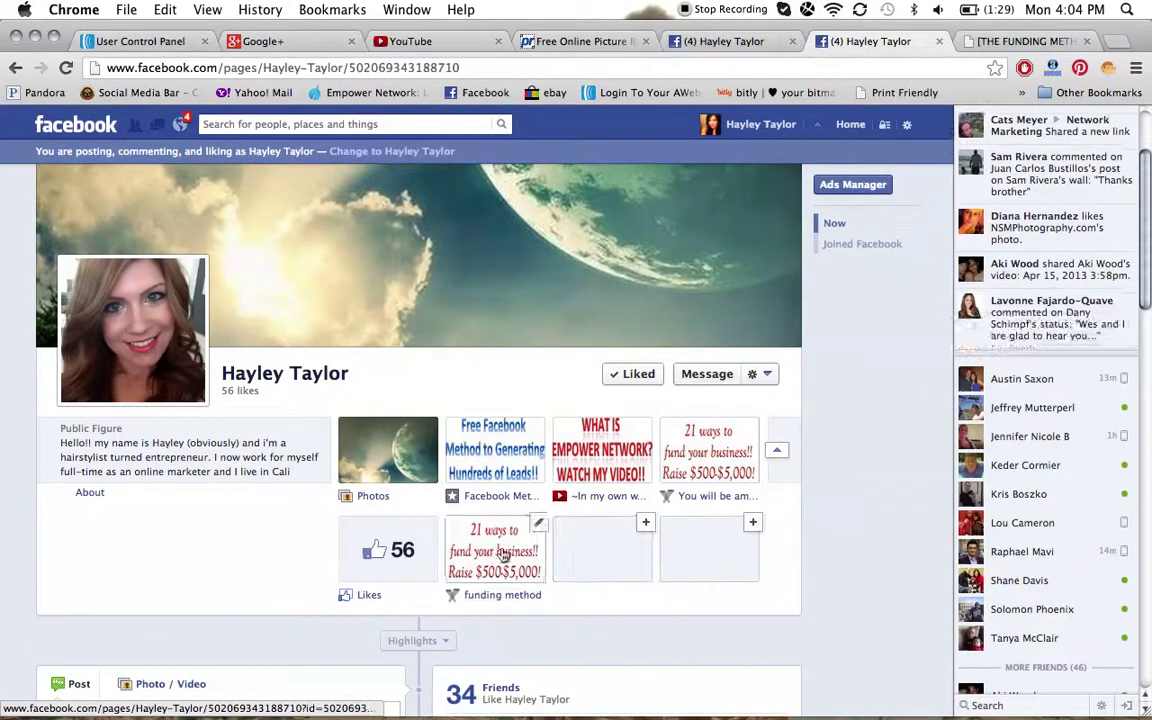
click(645, 524)
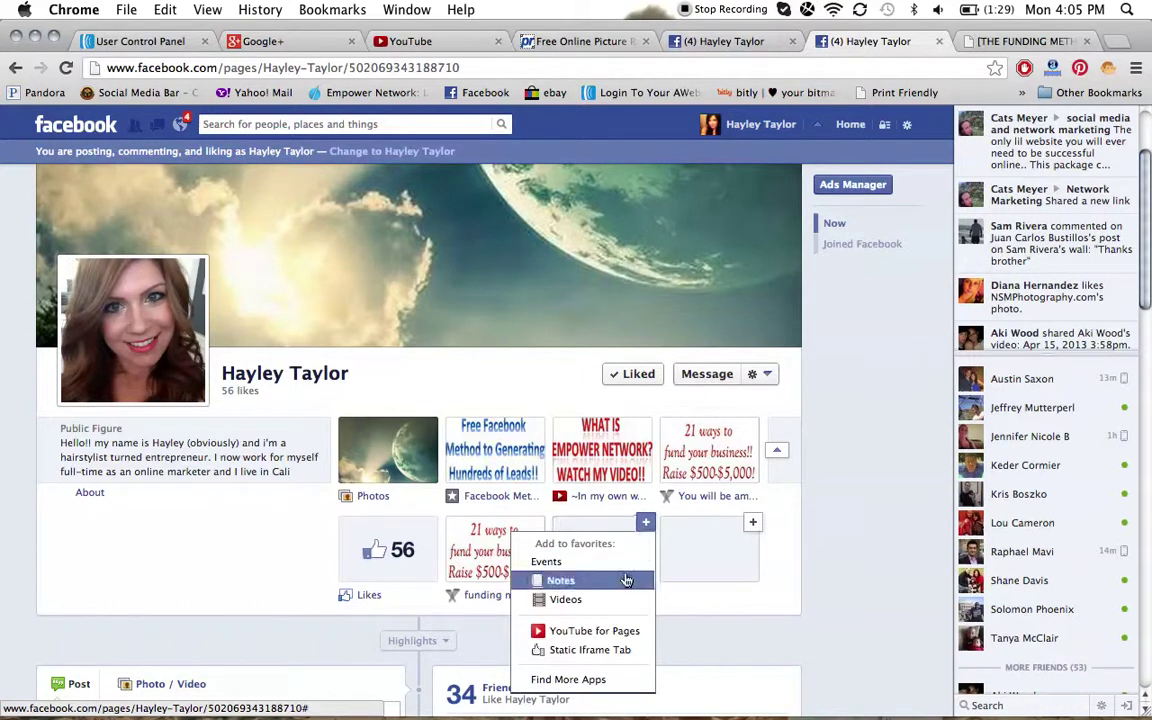
click(621, 650)
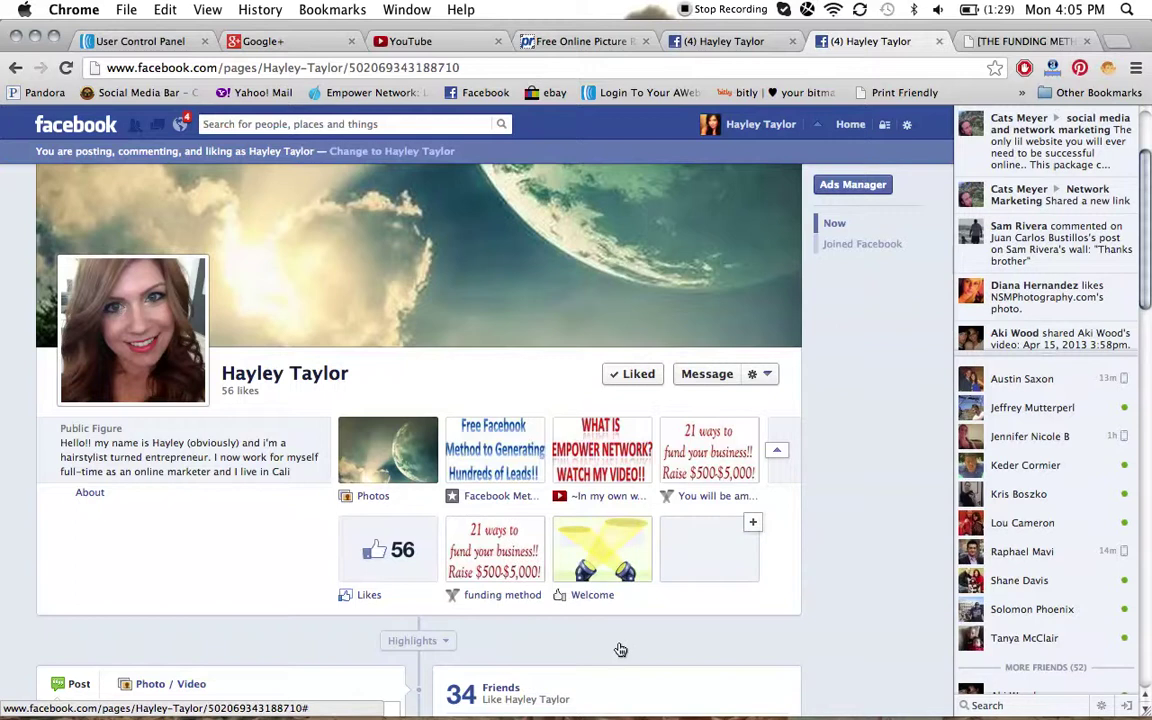
Open the settings of the newly added Welcome tab and review them down to the options for installing another tab
click(612, 566)
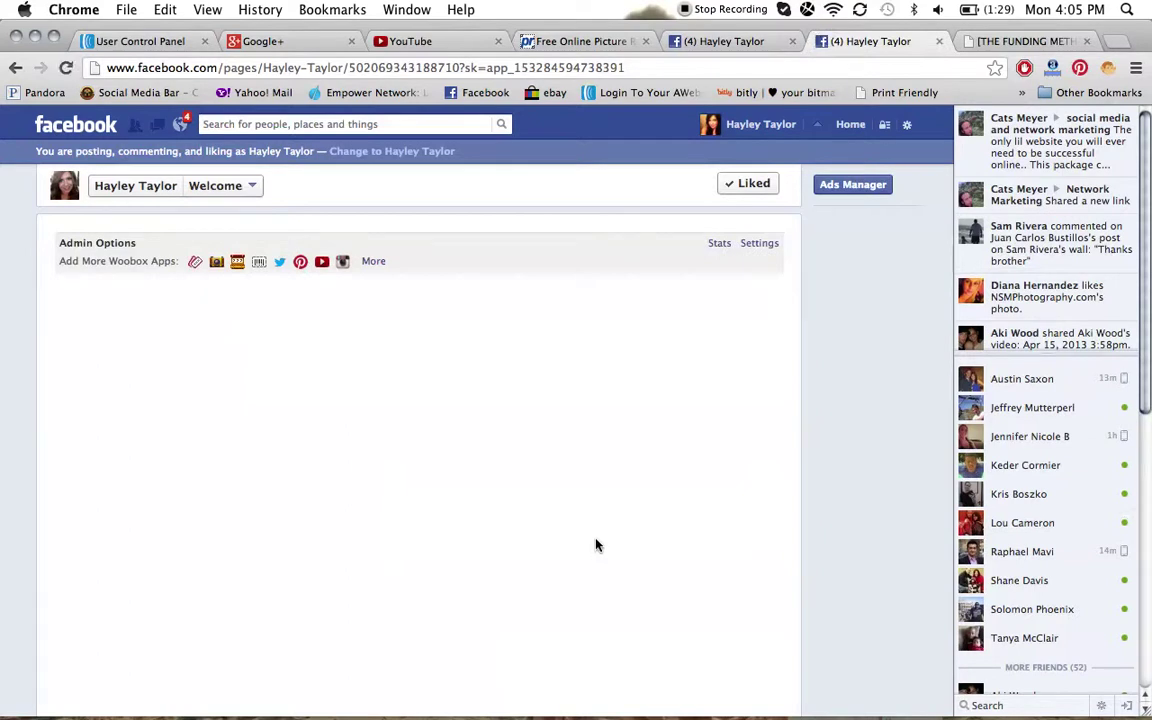
click(758, 245)
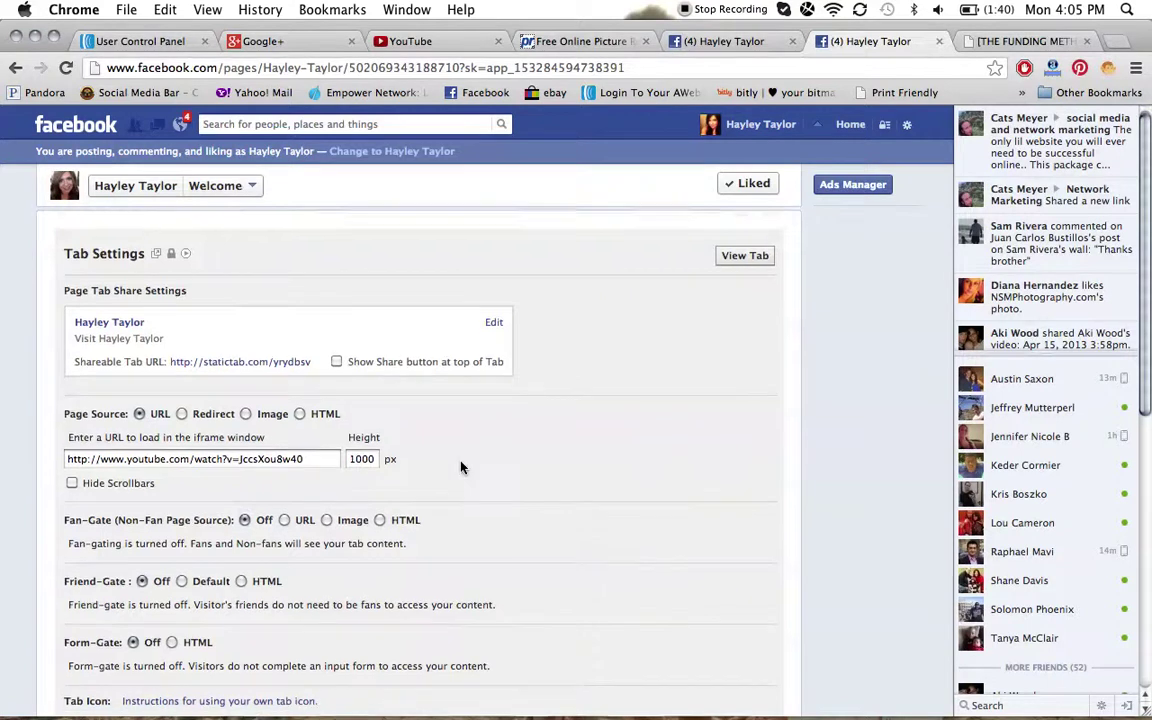
scroll(461, 467, down, 5)
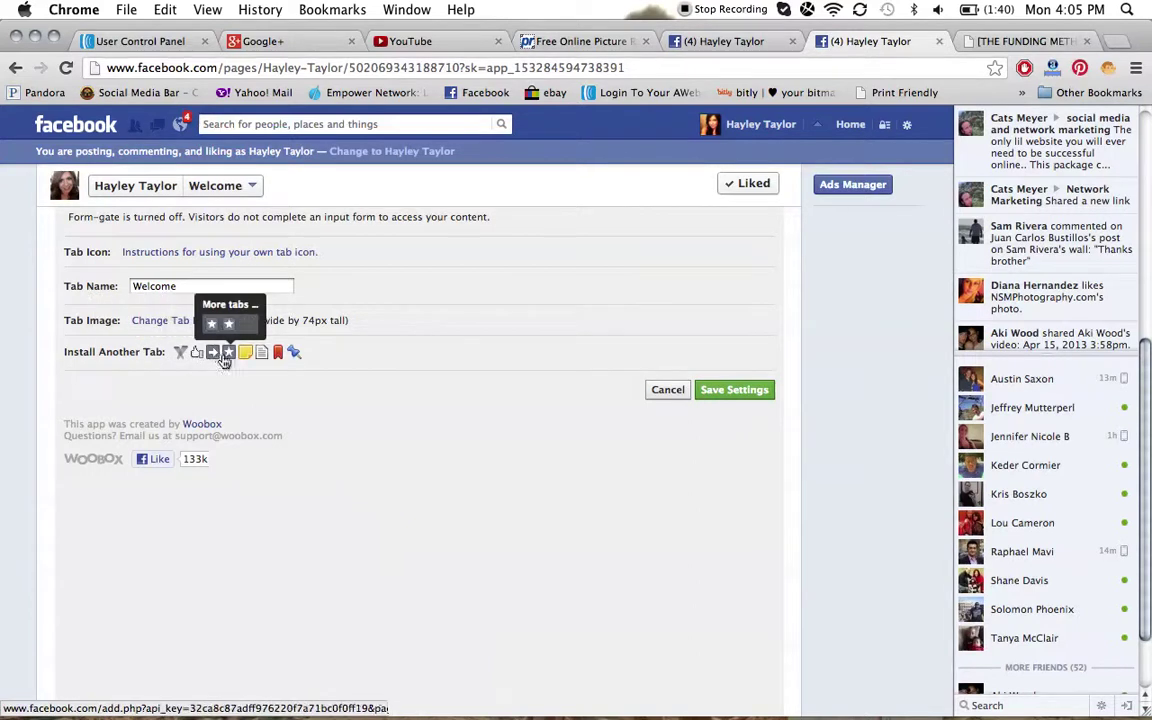
Switch to the other open copy of the fan page and expand its app thumbnails
click(738, 44)
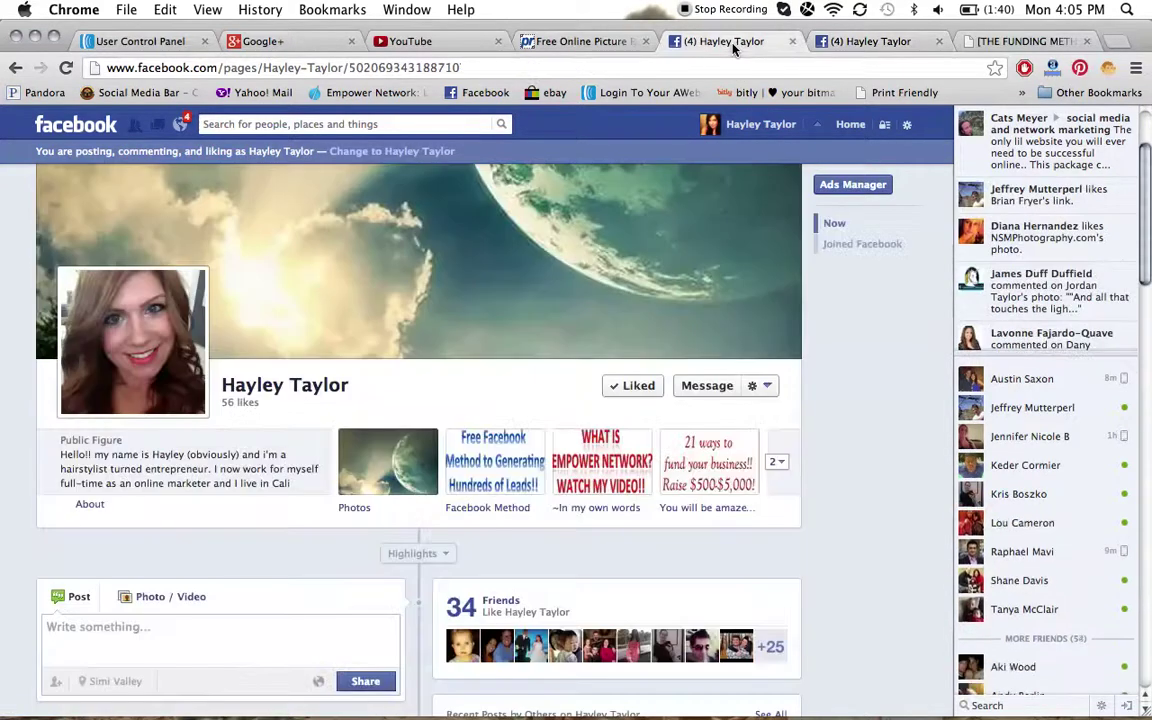
click(776, 461)
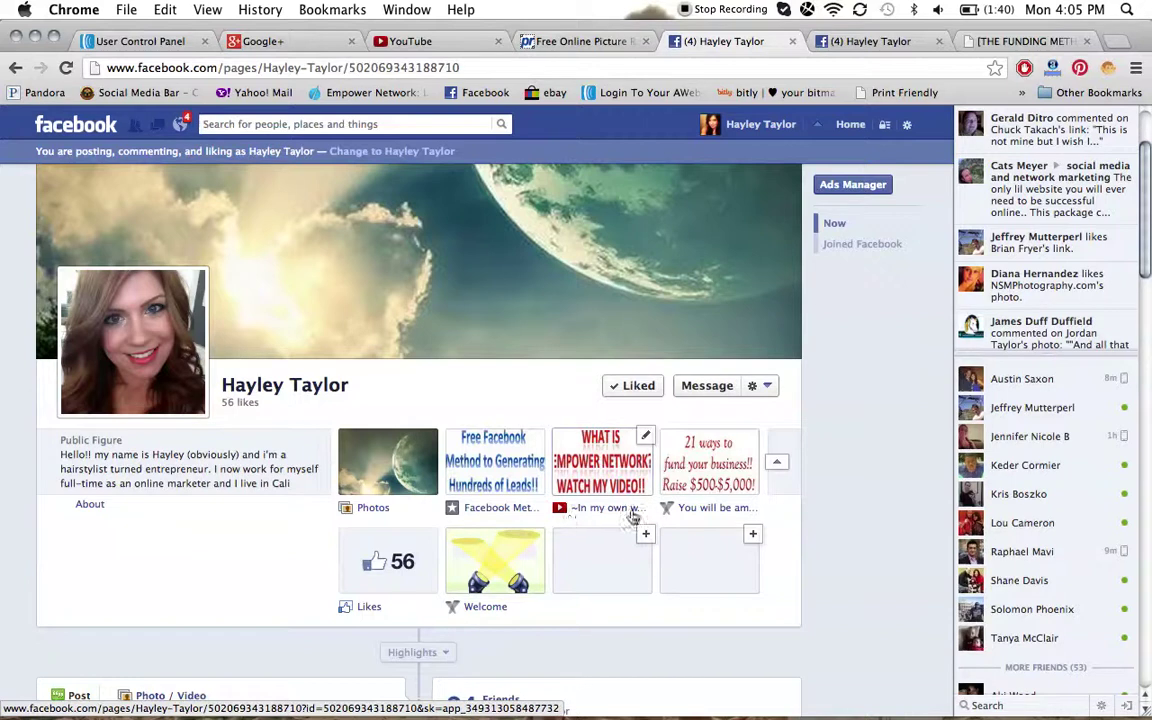
Go back to the Welcome tab's settings and review them from the install-another-tab options up to the page source
click(858, 41)
mouse_move(179, 358)
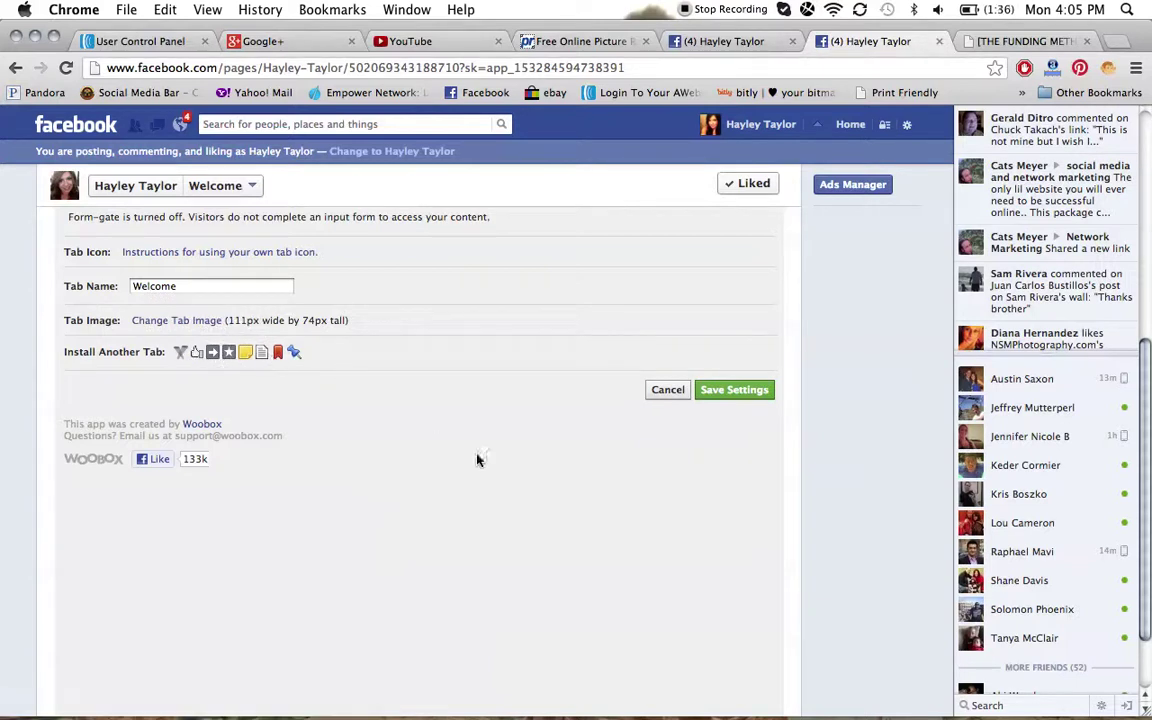
scroll(498, 483, up, 5)
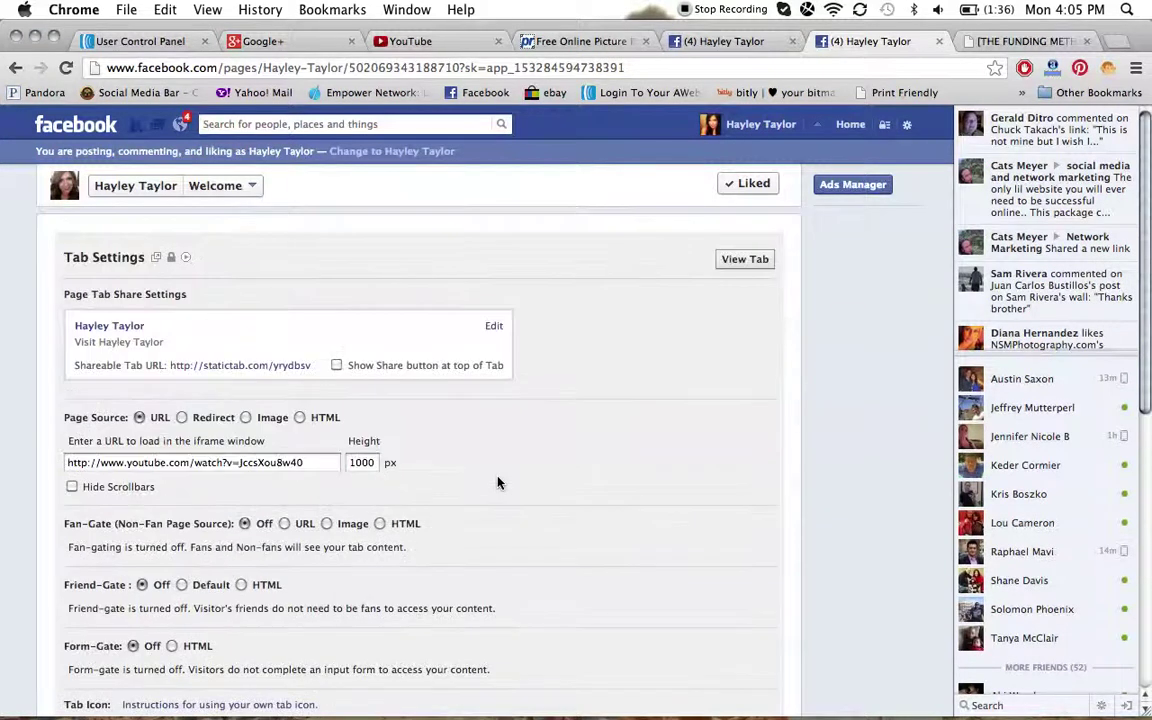
Open the "~In my own words" YouTube tab from the fan page, look through its video gallery and play the featured Empower Network presentation
click(750, 41)
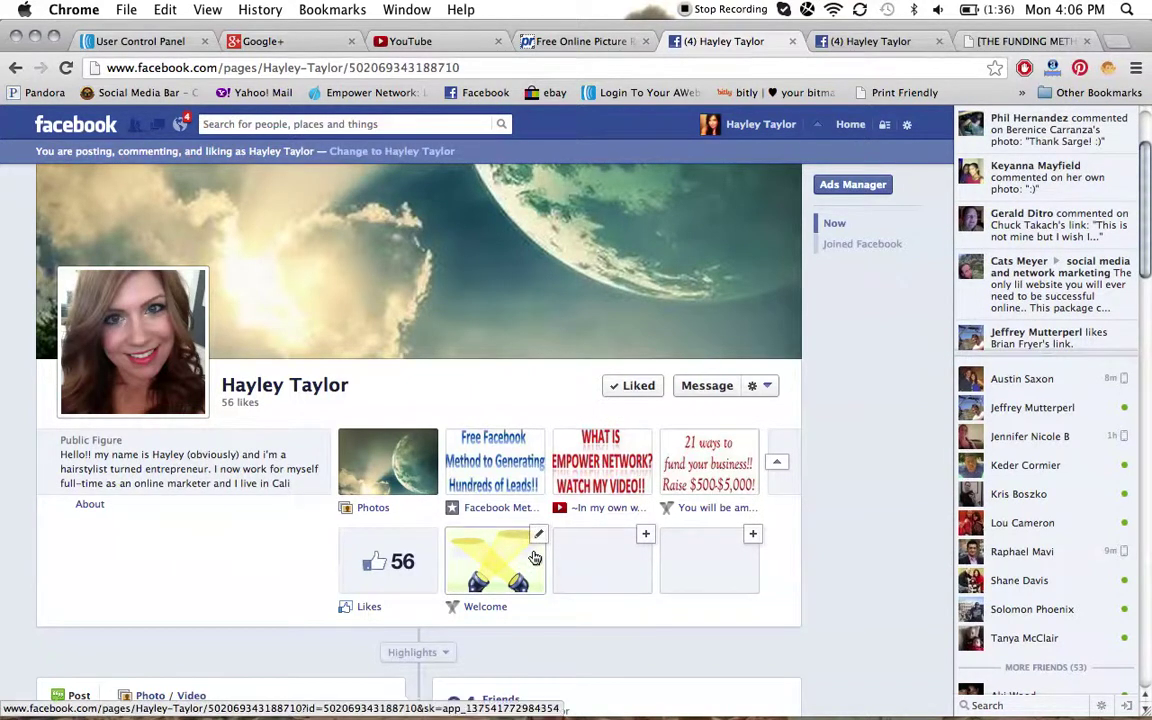
click(582, 478)
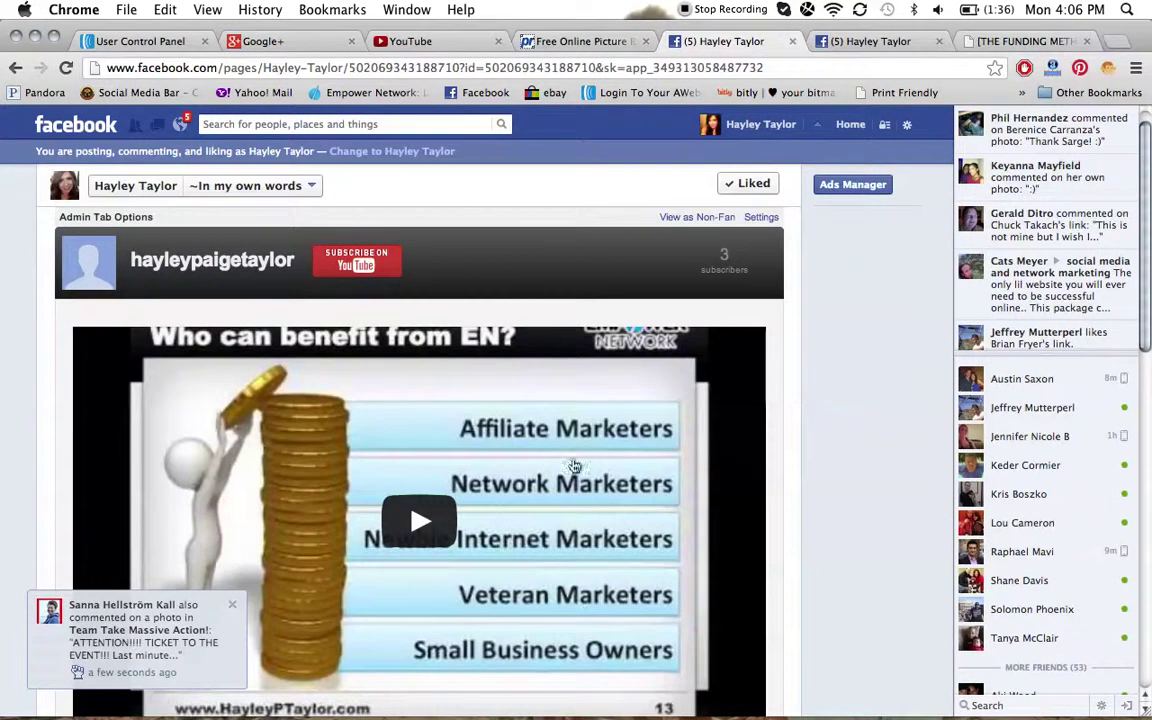
scroll(866, 400, down, 3)
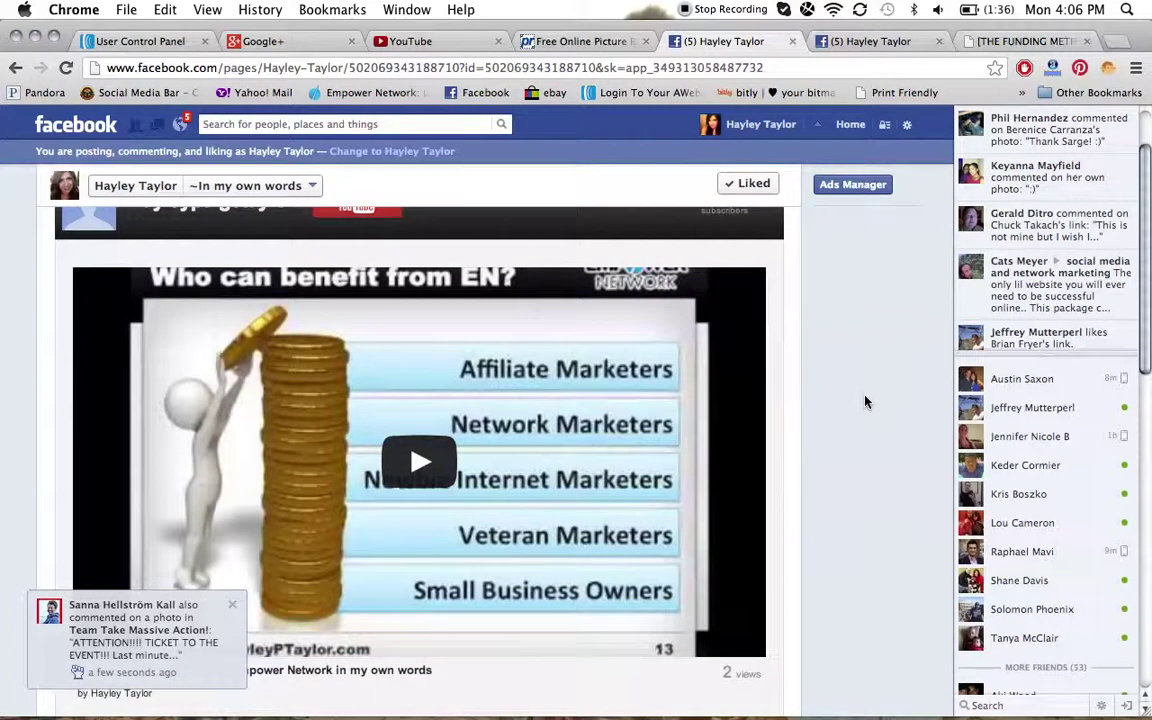
scroll(866, 401, down, 3)
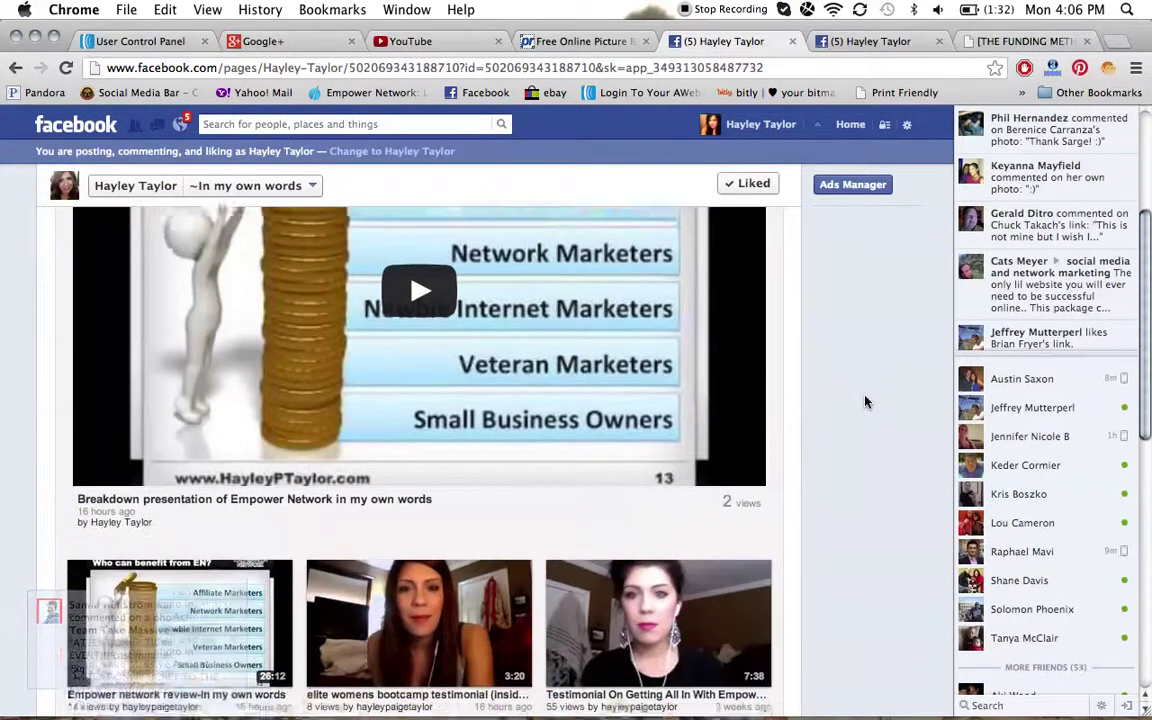
scroll(866, 401, down, 7)
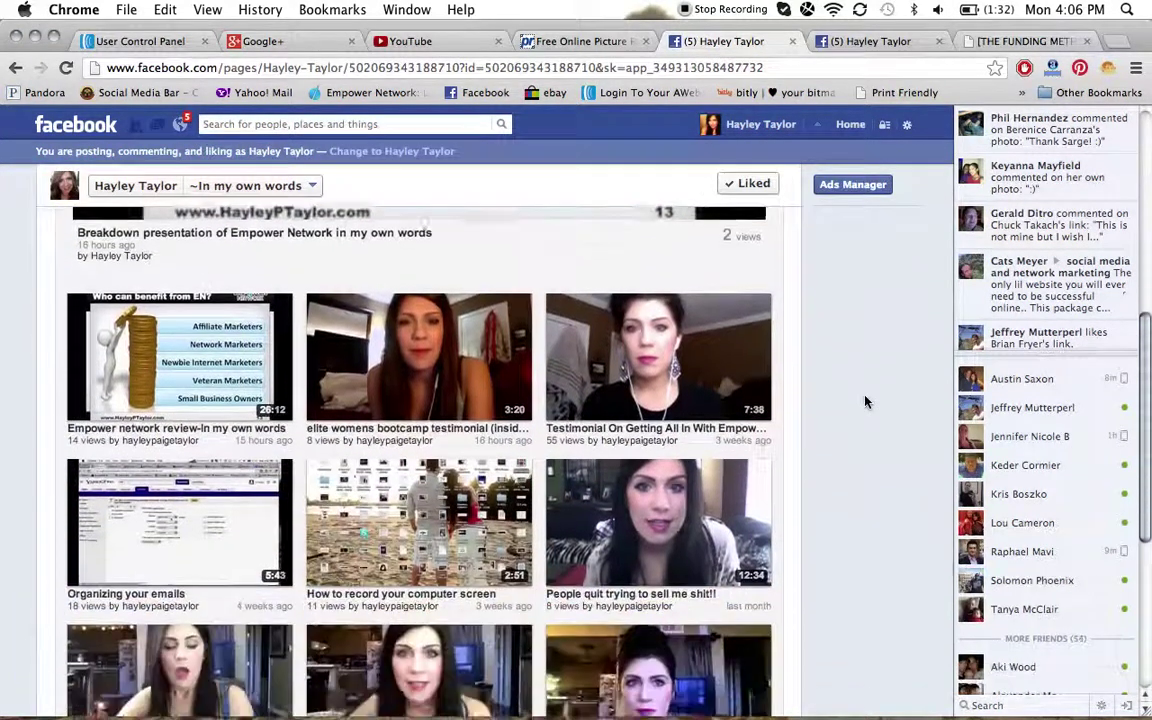
scroll(866, 401, down, 2)
scroll(866, 401, up, 7)
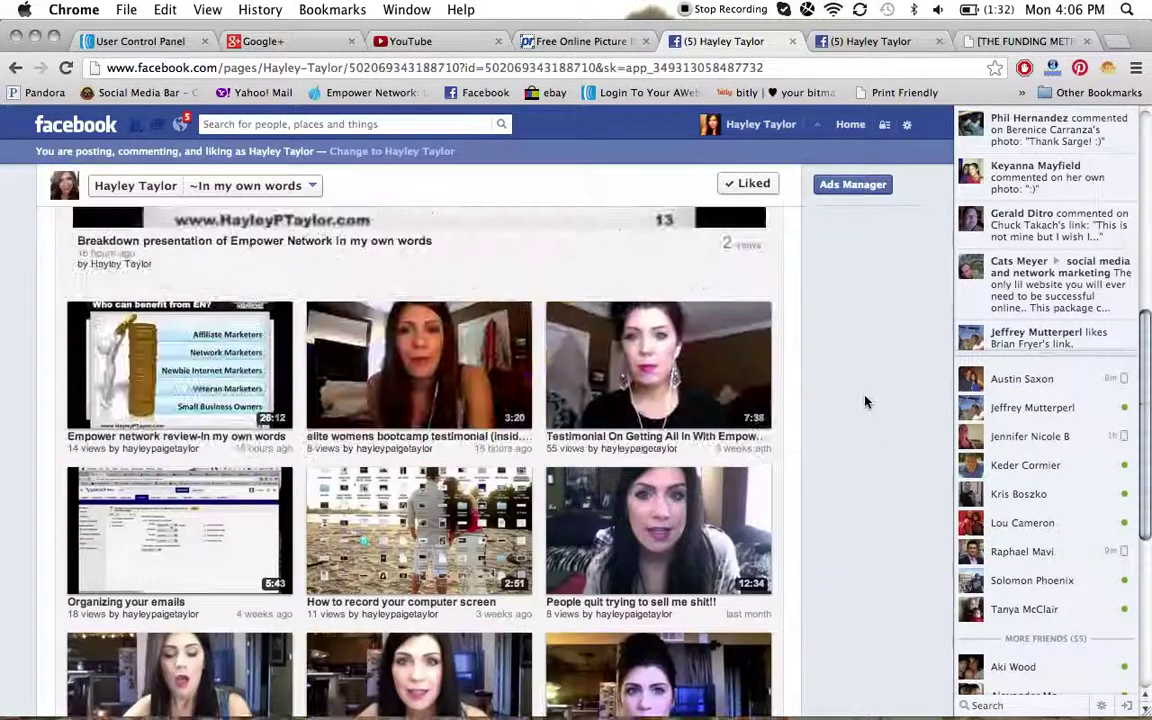
scroll(866, 401, up, 8)
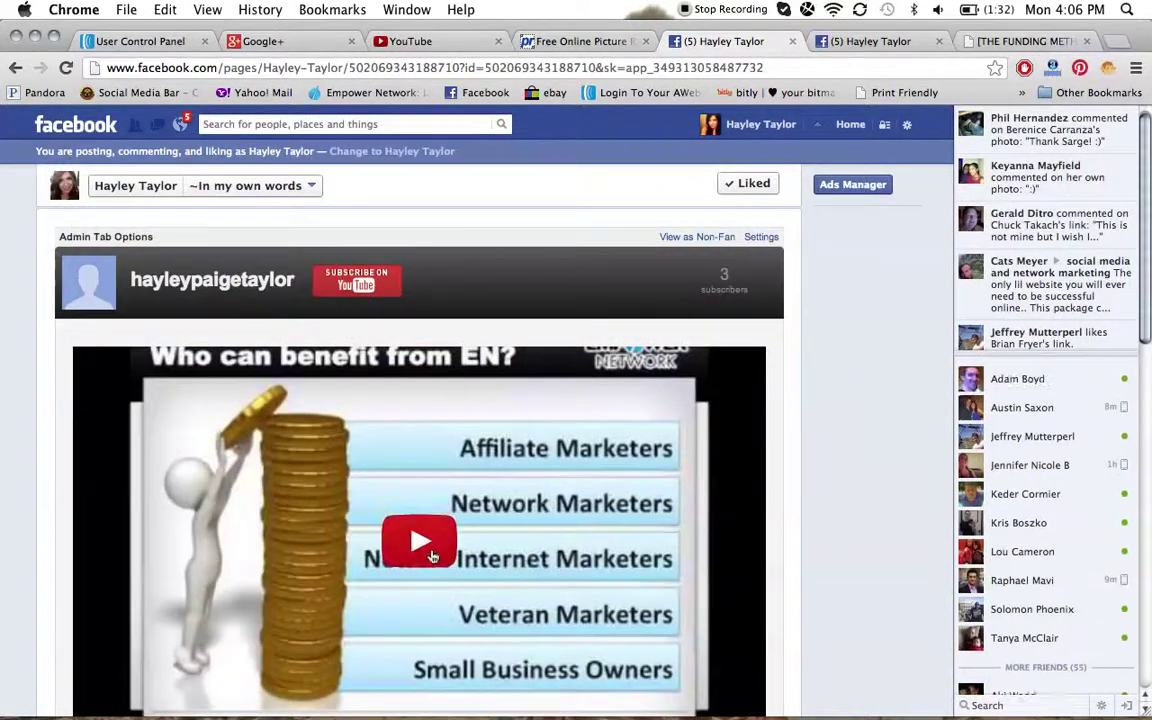
click(430, 553)
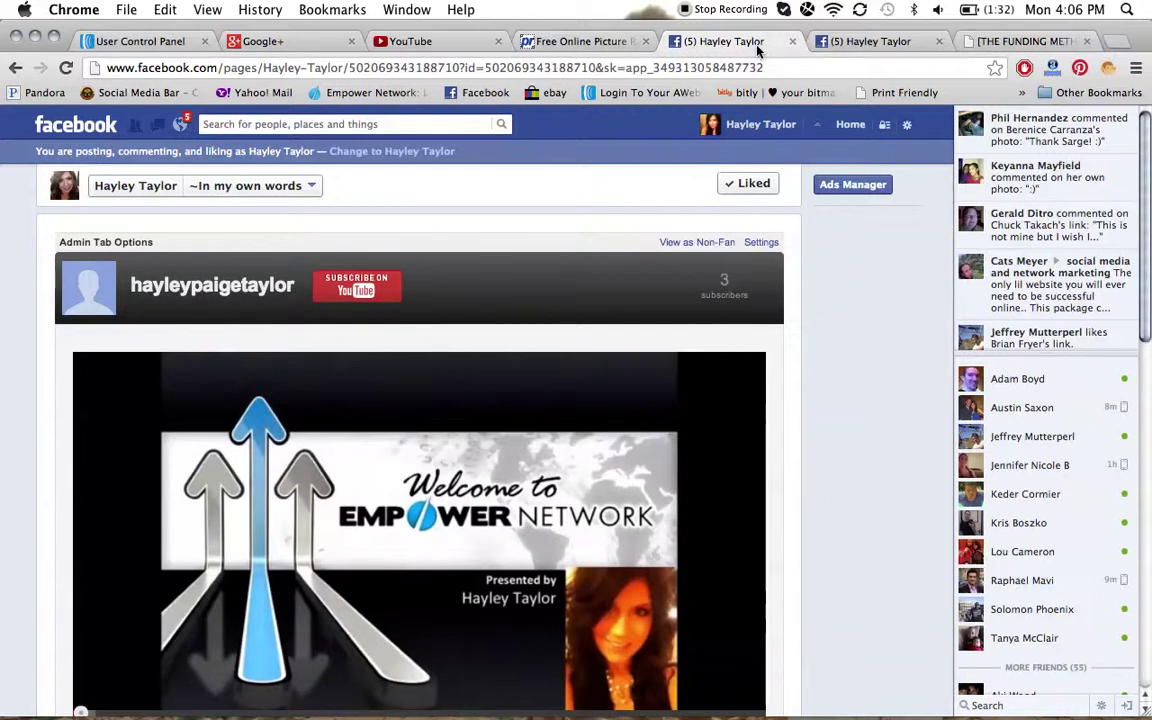
Check the Welcome tab's settings once more, then return from the YouTube tab to the fan page's main view
click(862, 42)
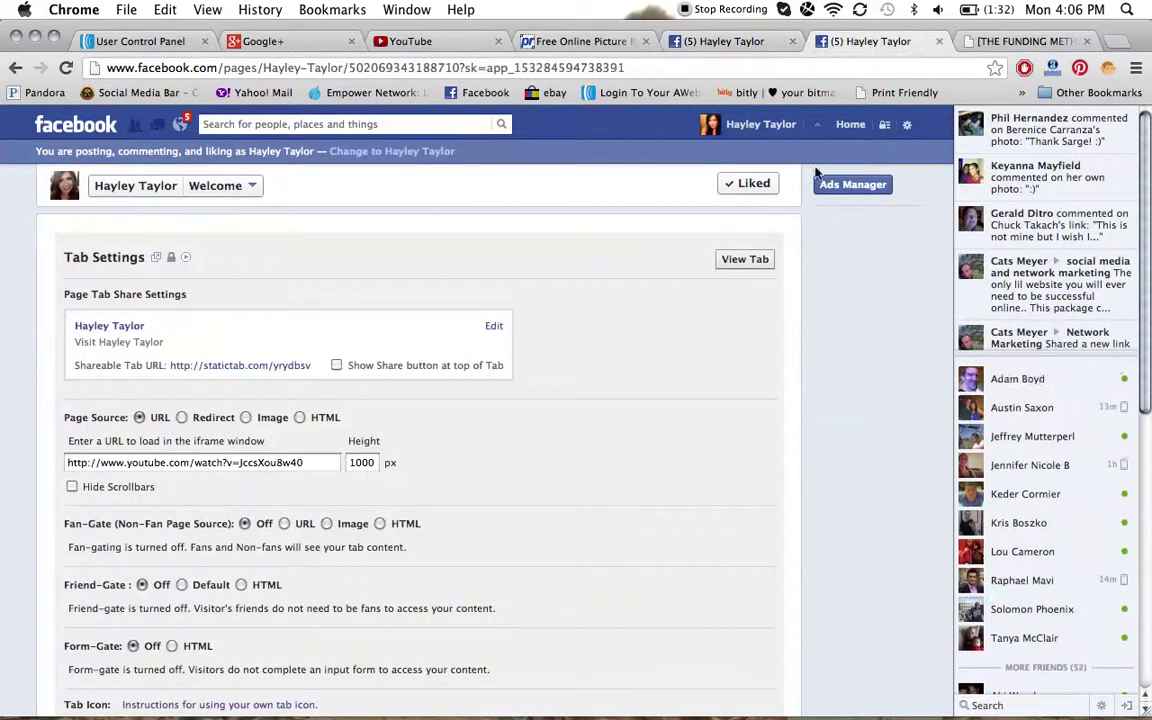
click(745, 41)
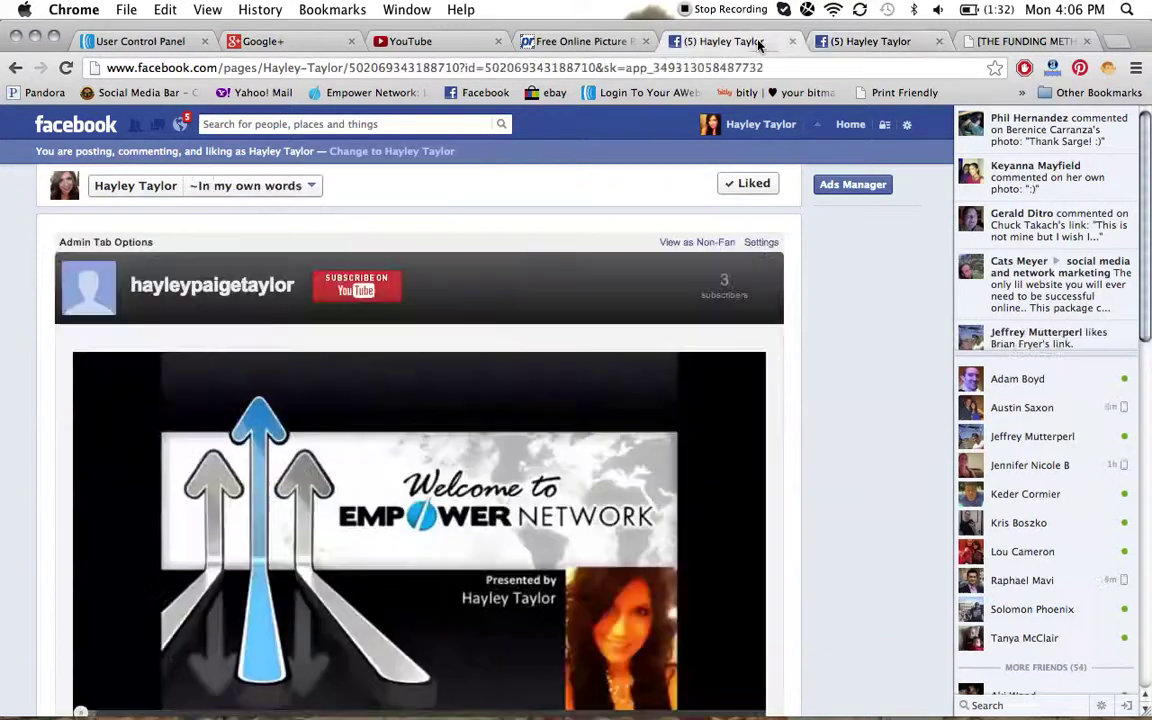
click(155, 189)
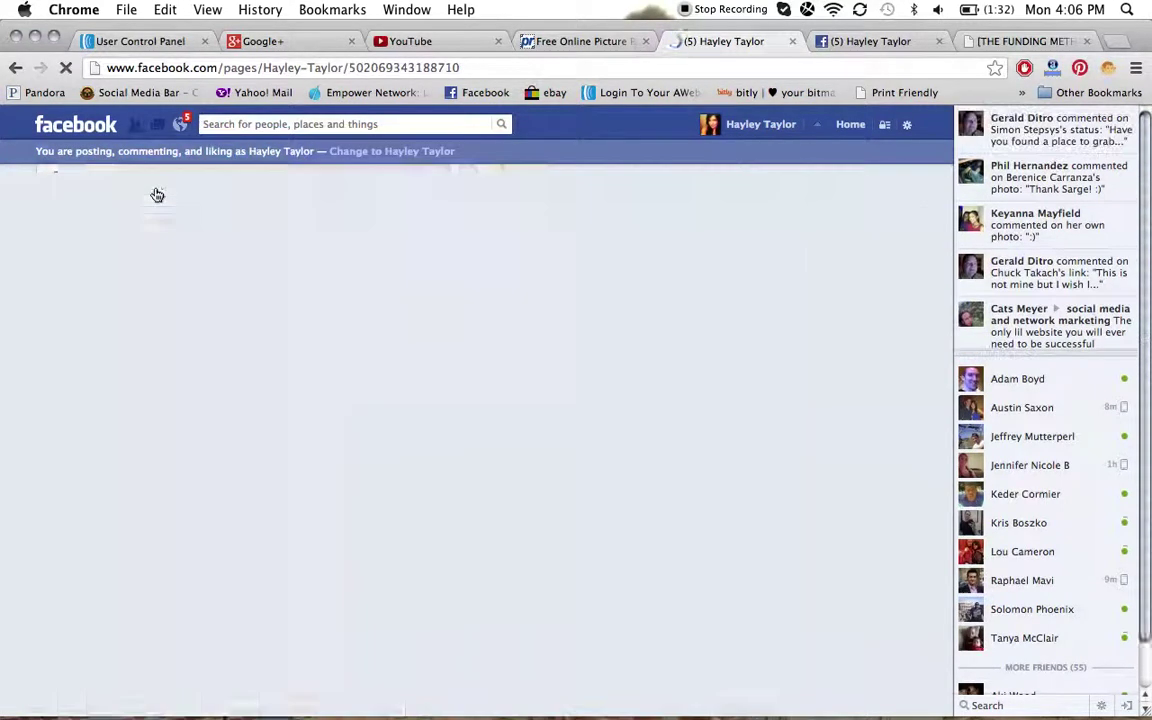